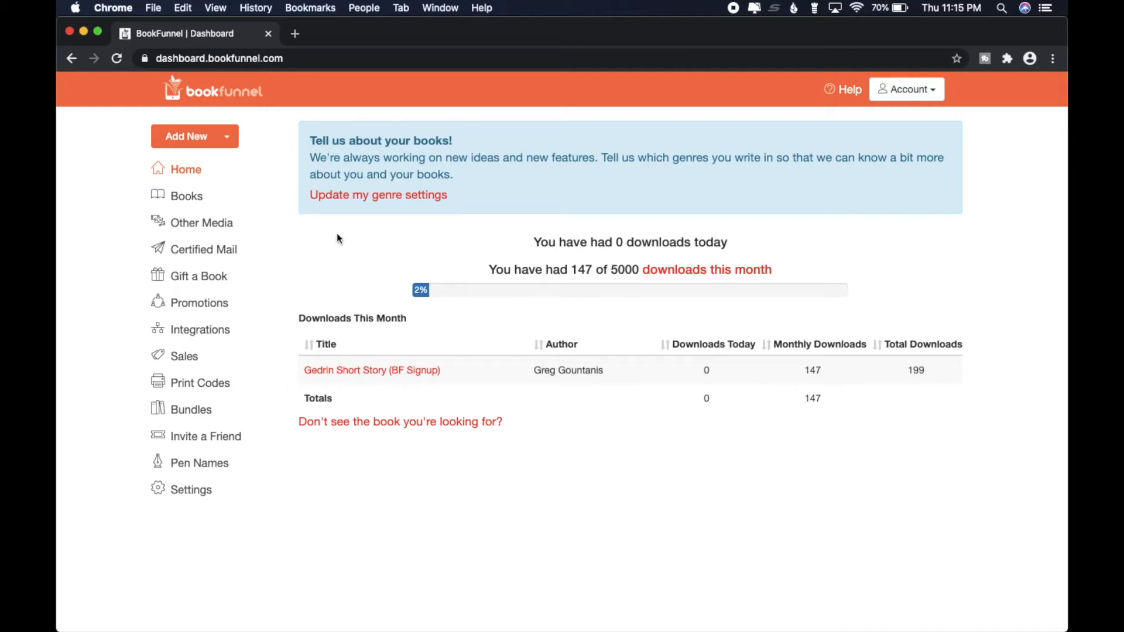
- Start a new book entry from the books list and label it "Reader Magnet Short Story (BACK OF OUR BOOKS)"
{"action": "left_click", "coordinate": [194, 198]}
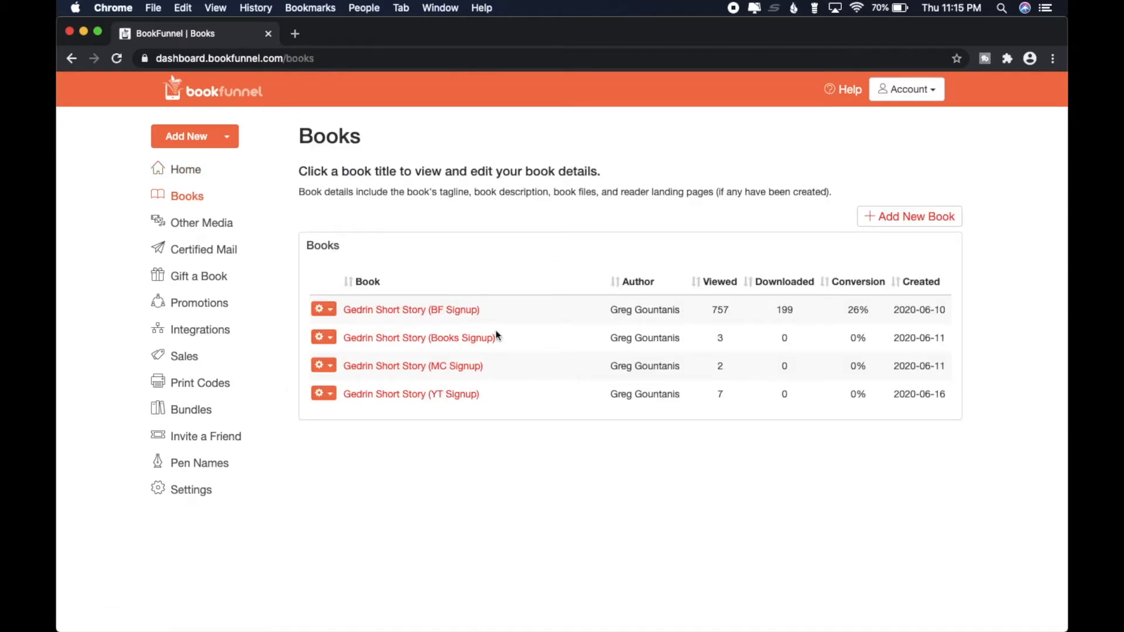
{"action": "left_click", "coordinate": [896, 219]}
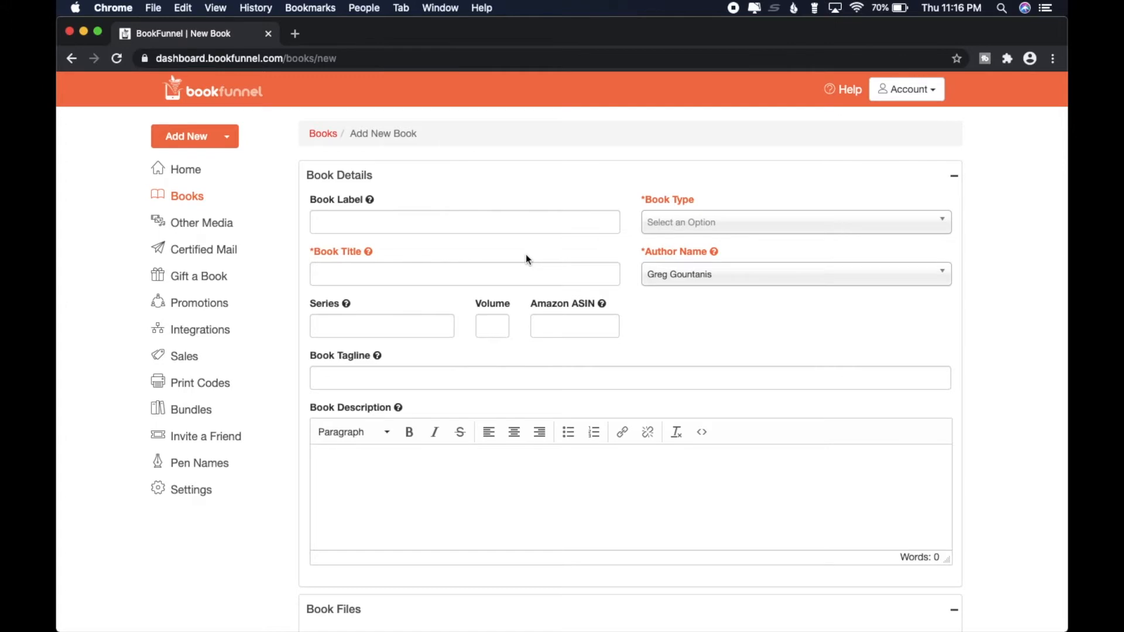
{"action": "left_click", "coordinate": [480, 227]}
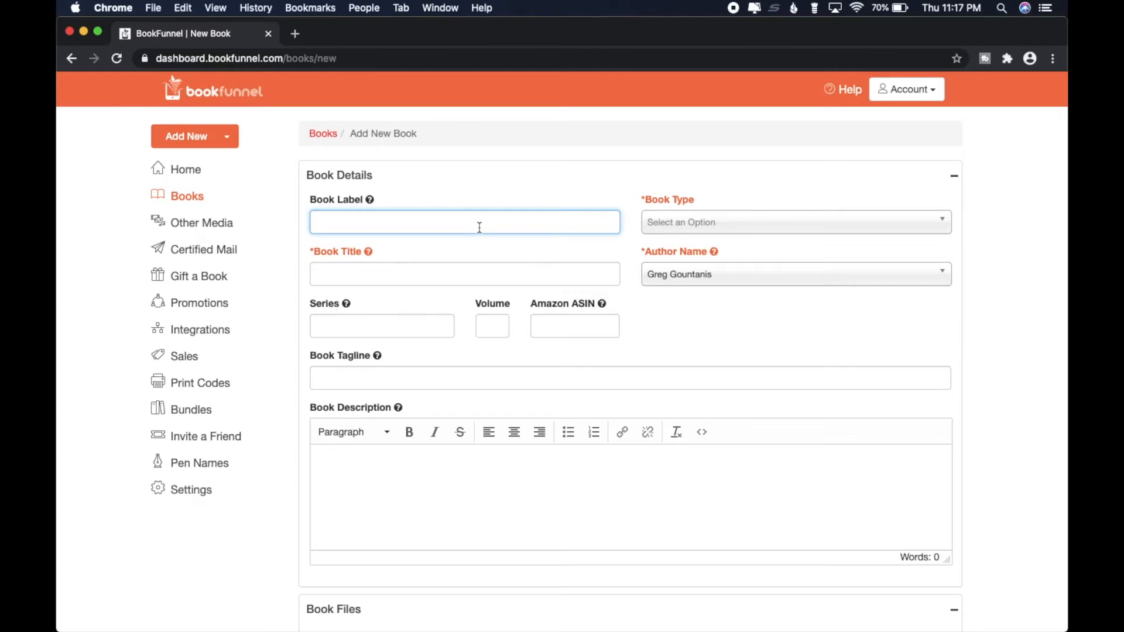
{"action": "type", "text": "Reader Magnet Short Sto"}
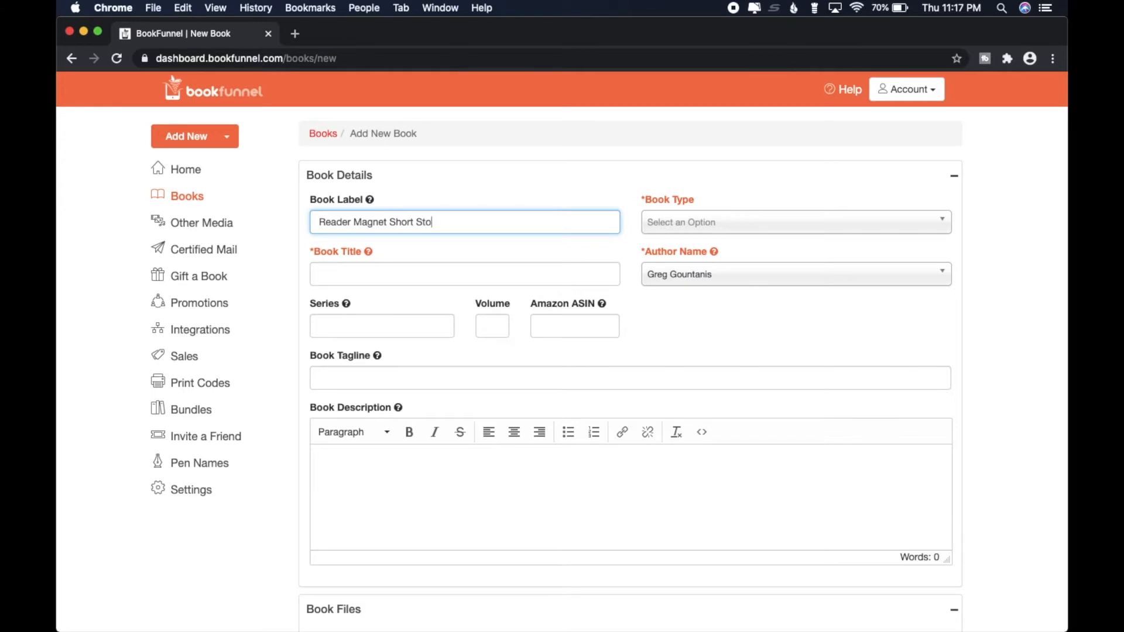
{"action": "type", "text": "ry ("}
{"action": "type", "text": "BACK OF OUR BOOKS)"}
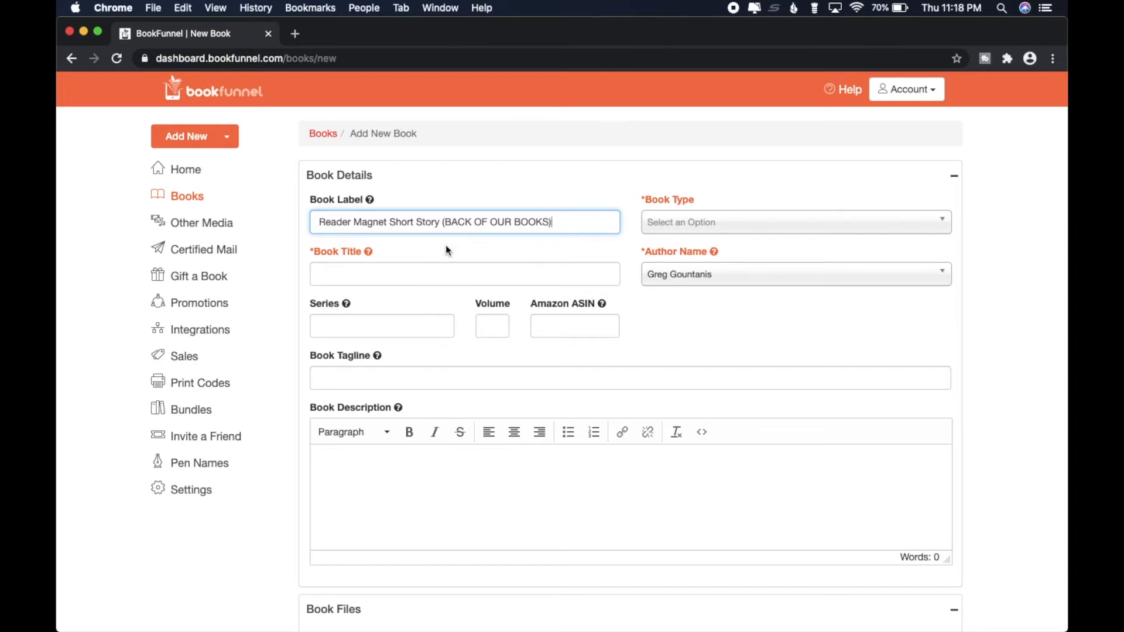
- Set the book title to "SAMPLE SHORT STORY" and the book type to Short Story
{"action": "left_click", "coordinate": [512, 271]}
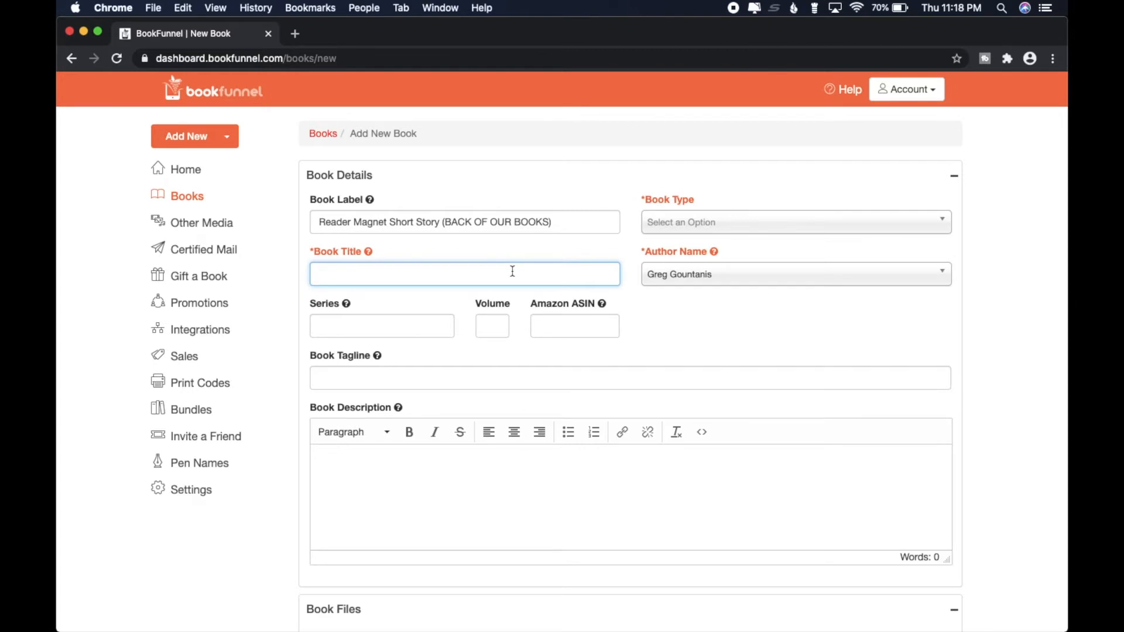
{"action": "type", "text": "SAMPLE SHORT STORY"}
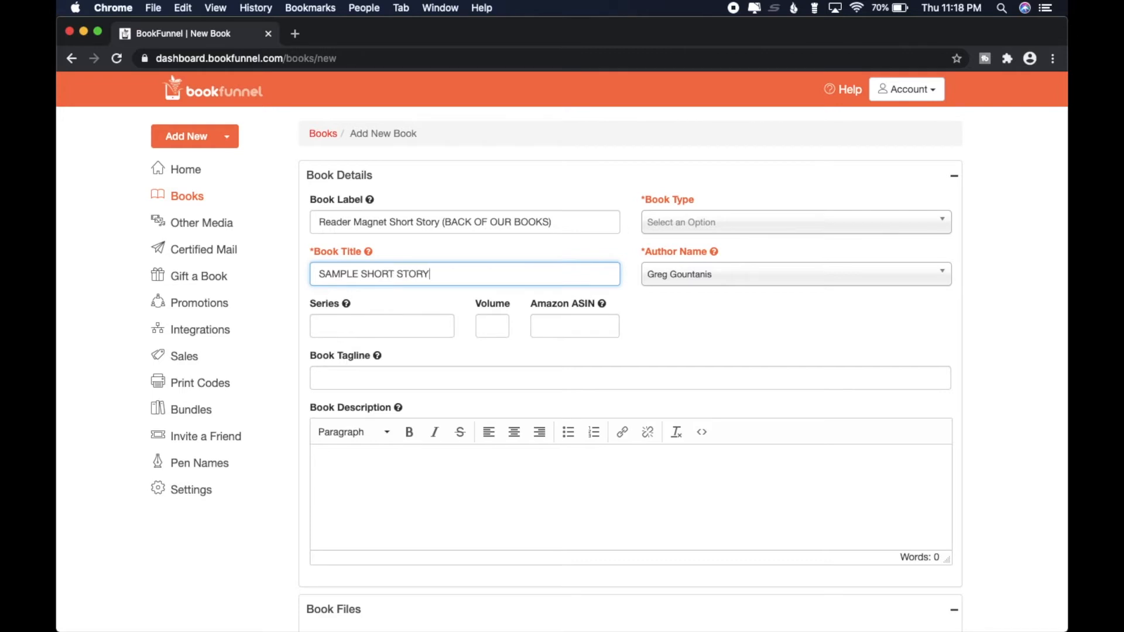
{"action": "left_click", "coordinate": [752, 225]}
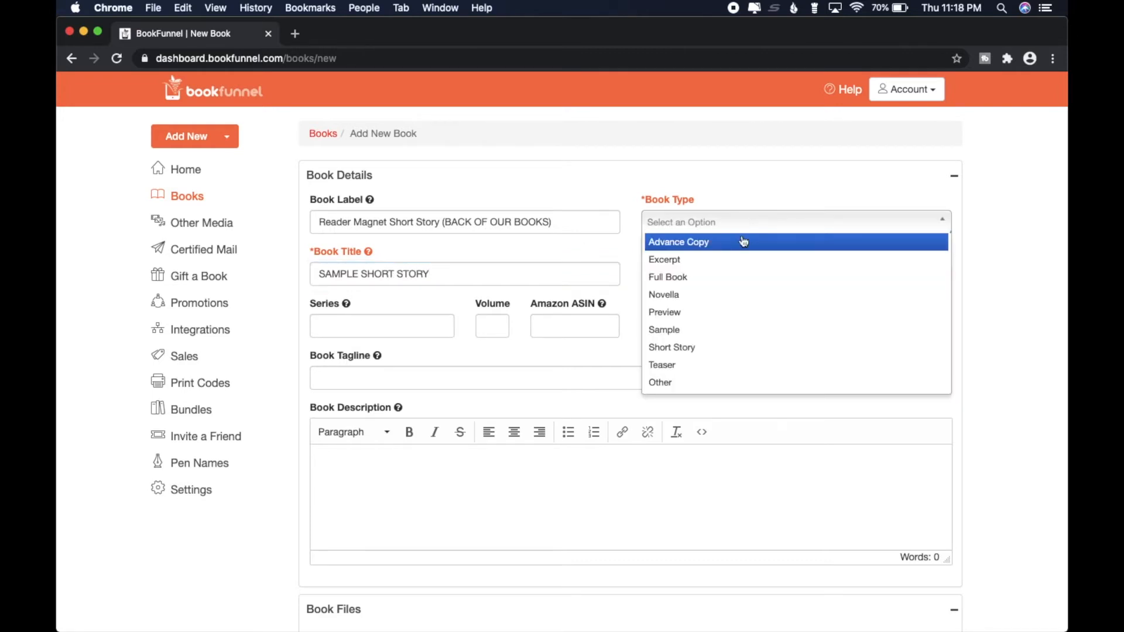
{"action": "left_click", "coordinate": [687, 347]}
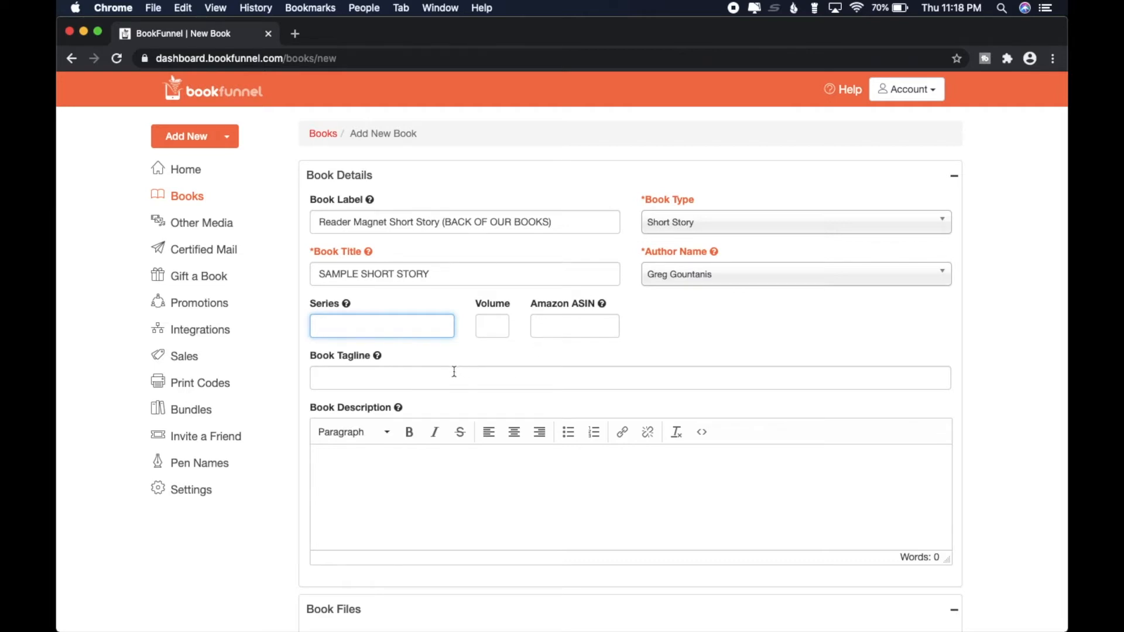
{"action": "left_click", "coordinate": [1013, 412]}
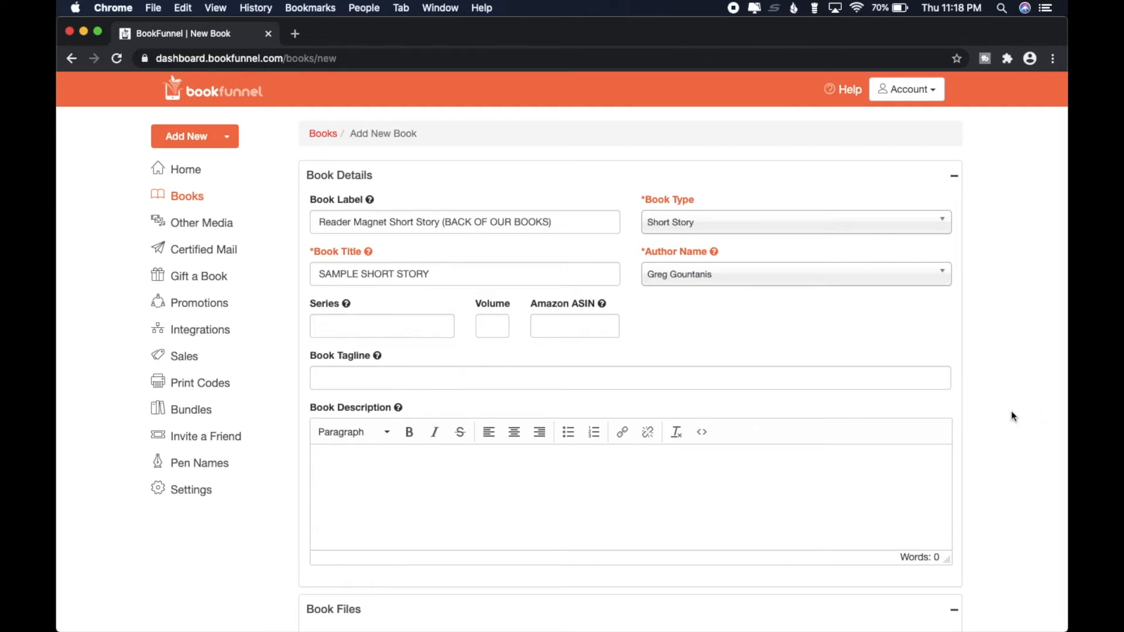
- Start adding a book file and browse from Documents through GG, Important Docs and Writing to the Self Publishing folder
{"action": "scroll", "coordinate": [1011, 412], "scroll_direction": "down", "scroll_amount": 3}
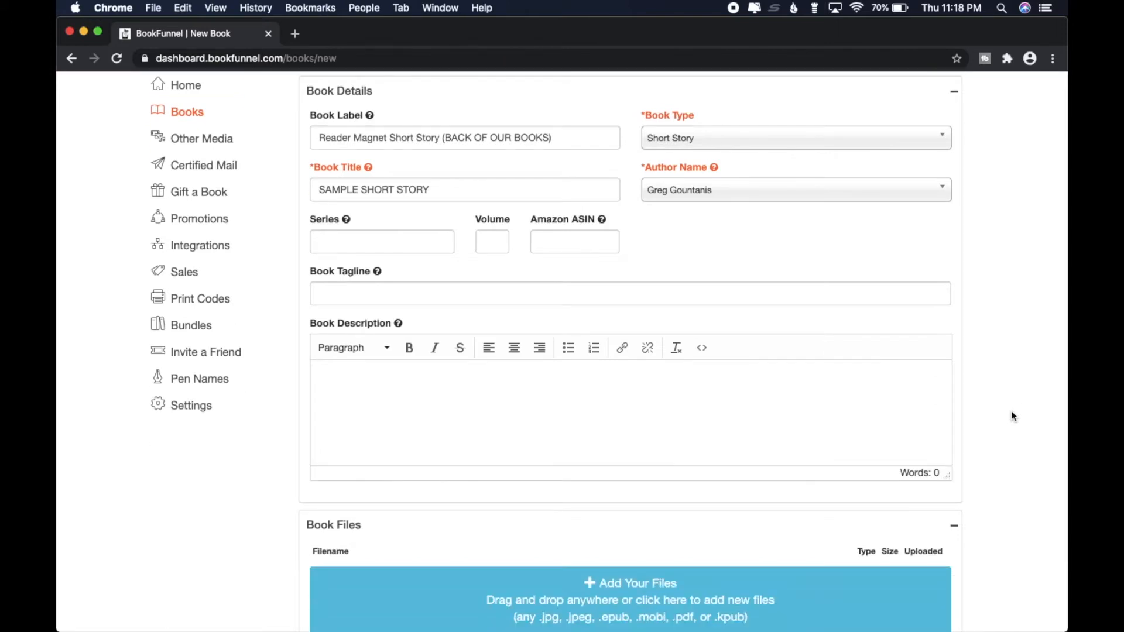
{"action": "scroll", "coordinate": [1011, 412], "scroll_direction": "up", "scroll_amount": 3}
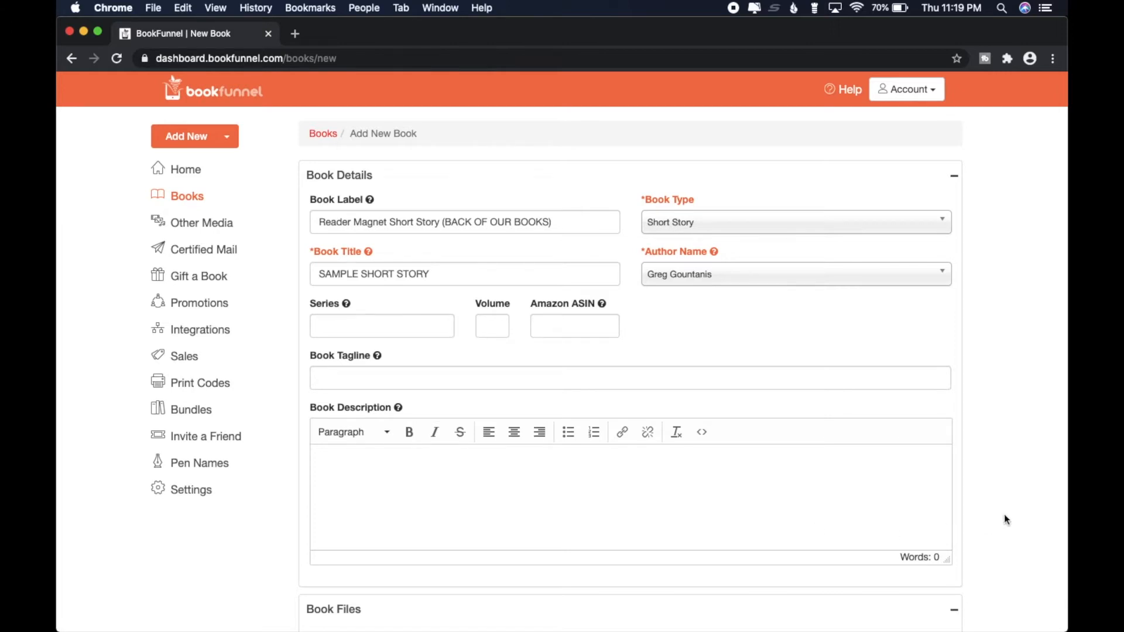
{"action": "scroll", "coordinate": [1007, 519], "scroll_direction": "down", "scroll_amount": 5}
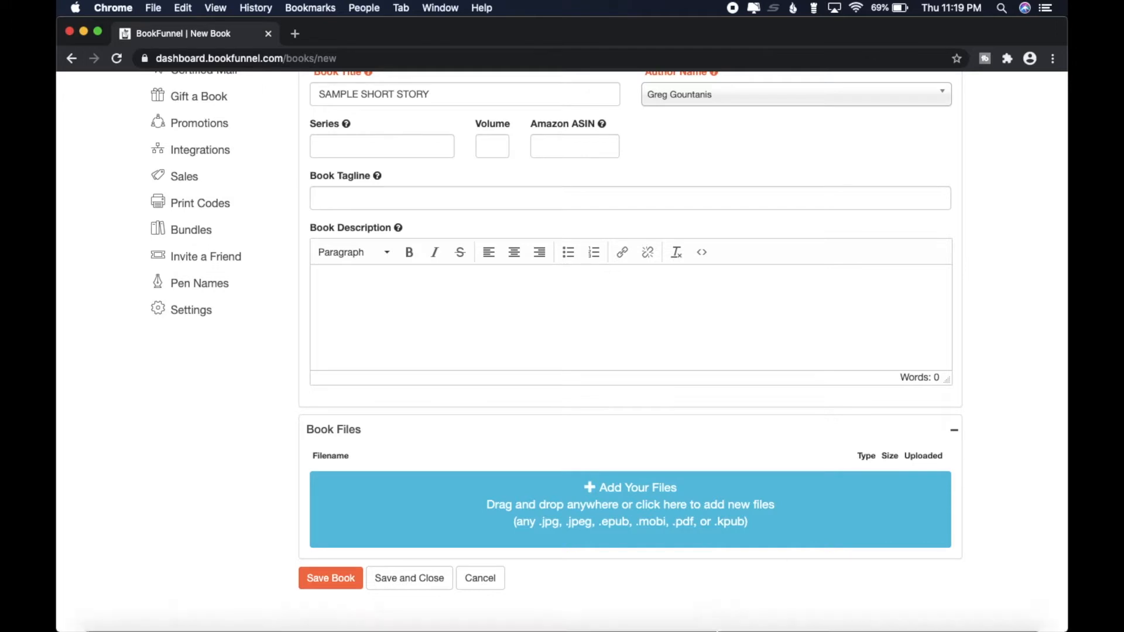
{"action": "left_click", "coordinate": [583, 496]}
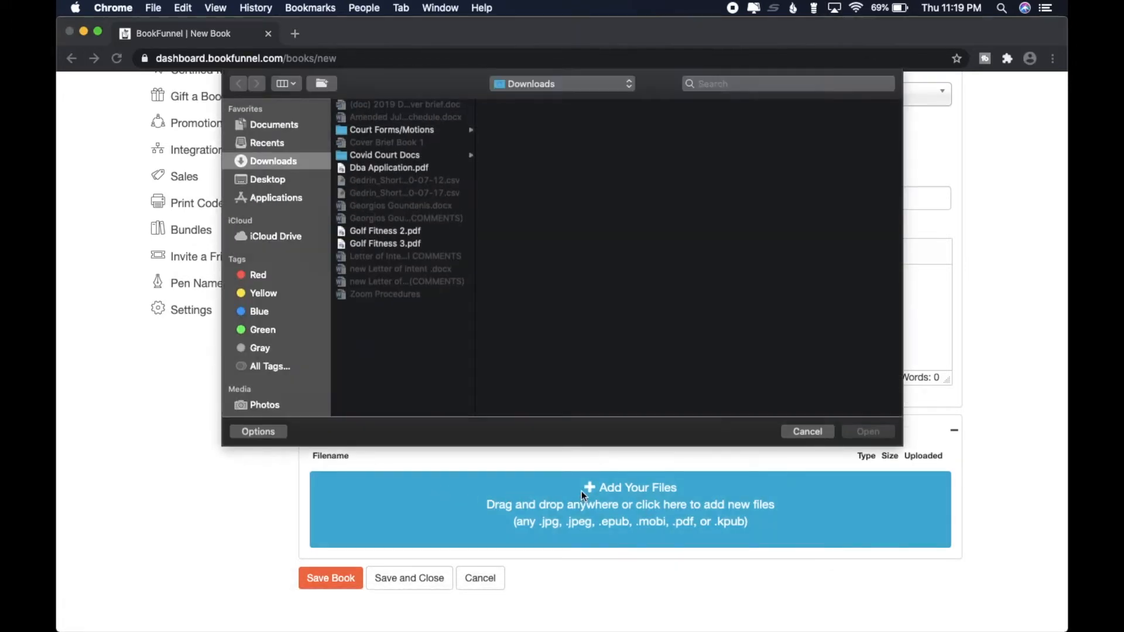
{"action": "left_click", "coordinate": [276, 124]}
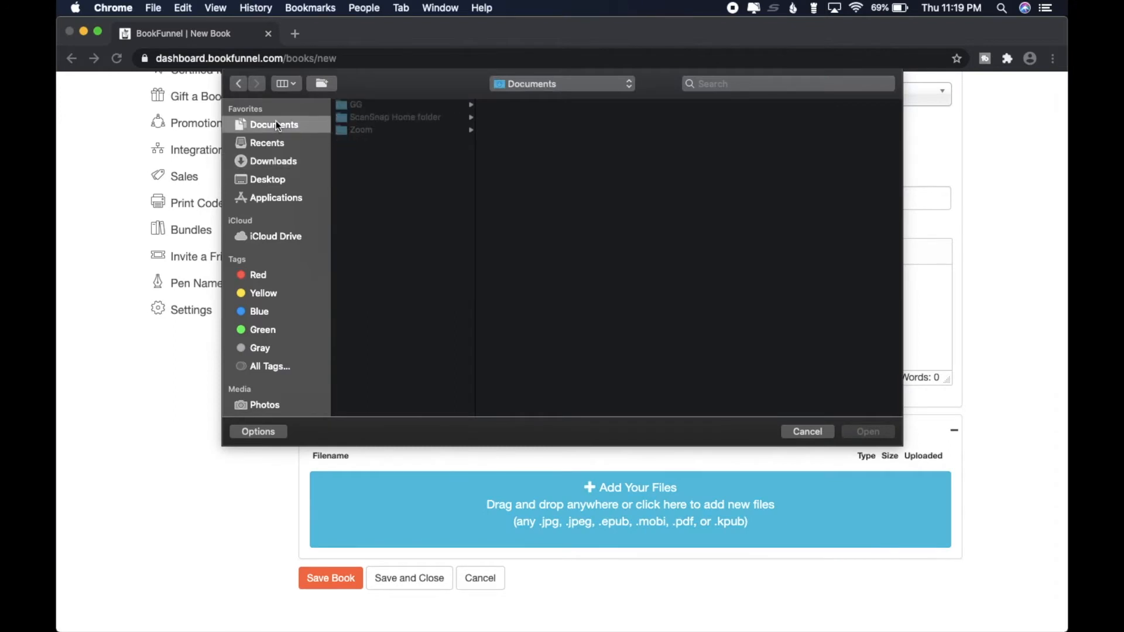
{"action": "left_click", "coordinate": [358, 105]}
{"action": "left_click", "coordinate": [535, 104]}
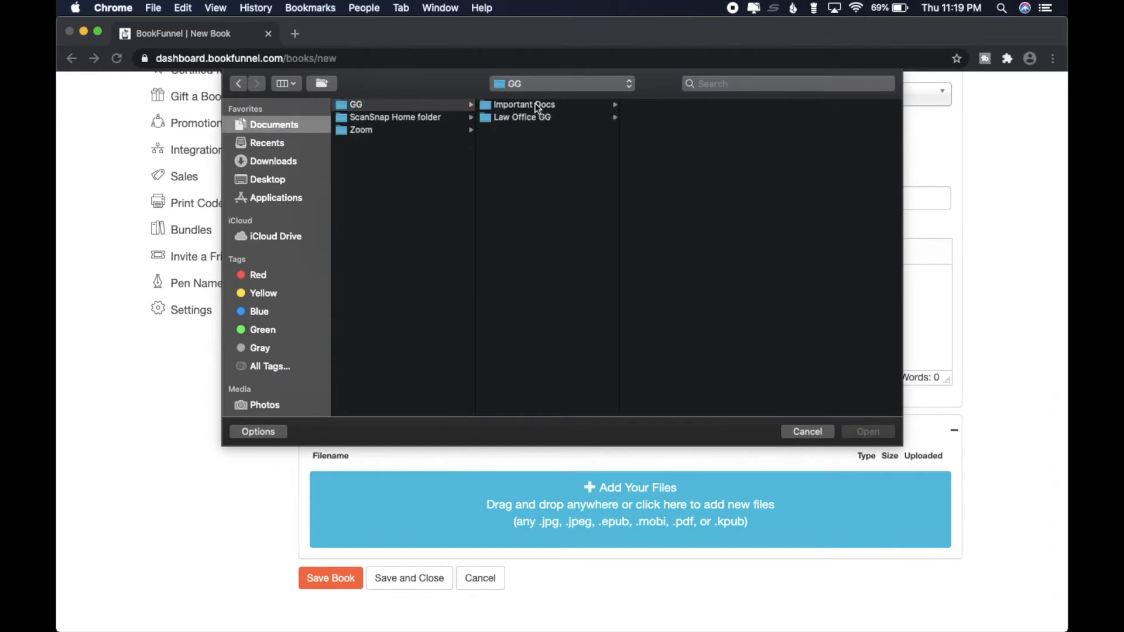
{"action": "left_click", "coordinate": [660, 267]}
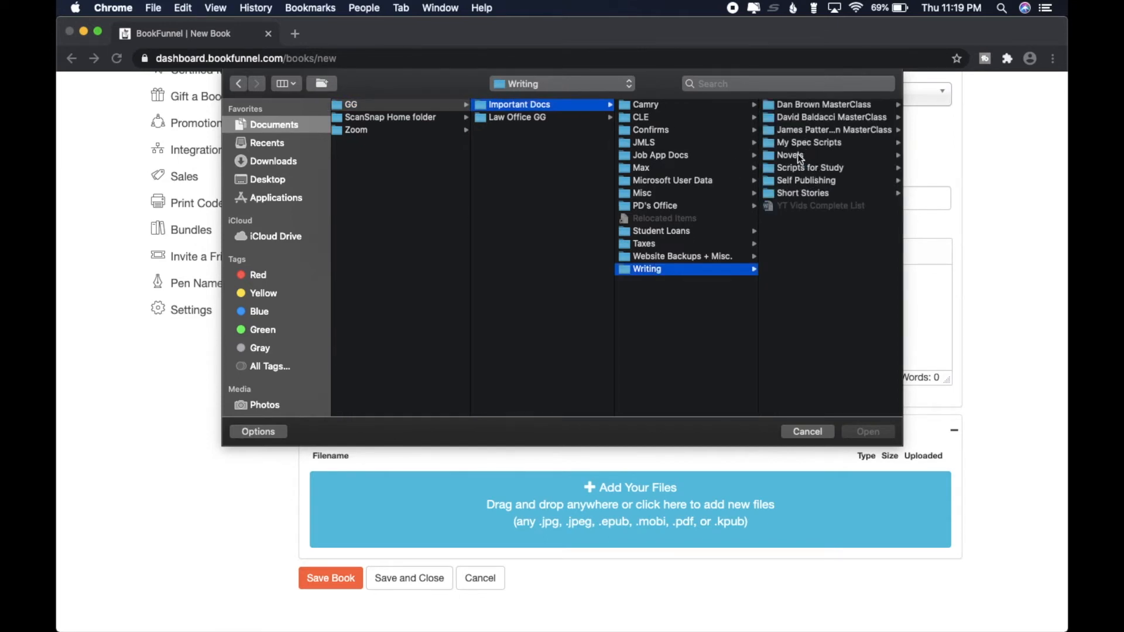
{"action": "left_click", "coordinate": [795, 180]}
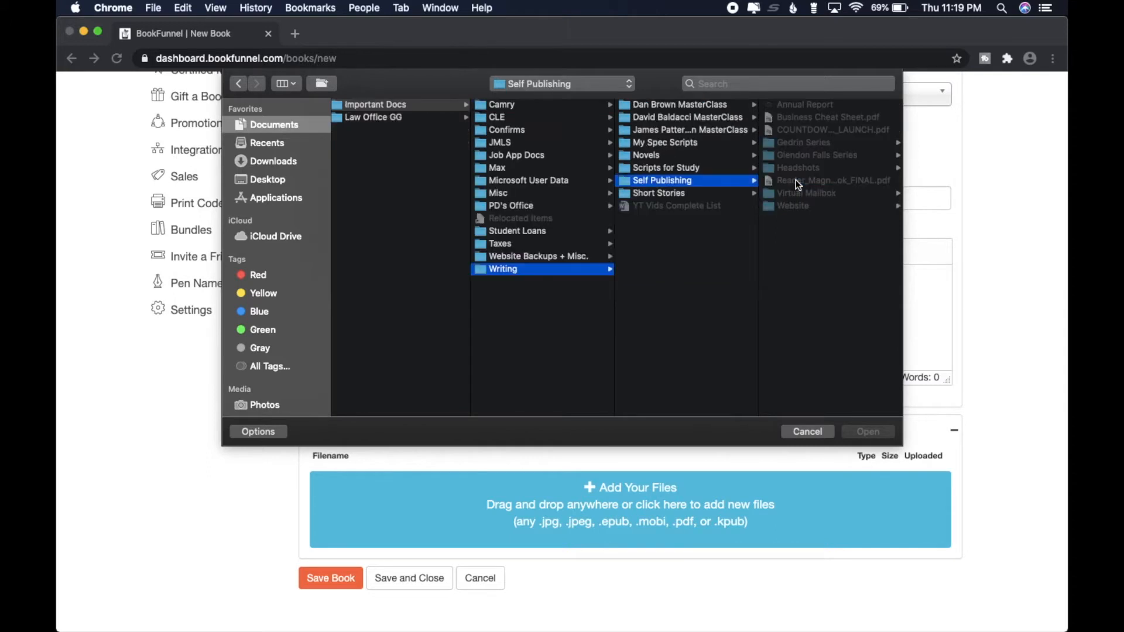
- Upload Gedrin-Kindle.mobi from Gedrin Series, Reader Magnet Short Story, Gedrin - A Short Story, Kindle, and dismiss the upload notifications
{"action": "left_click", "coordinate": [792, 143]}
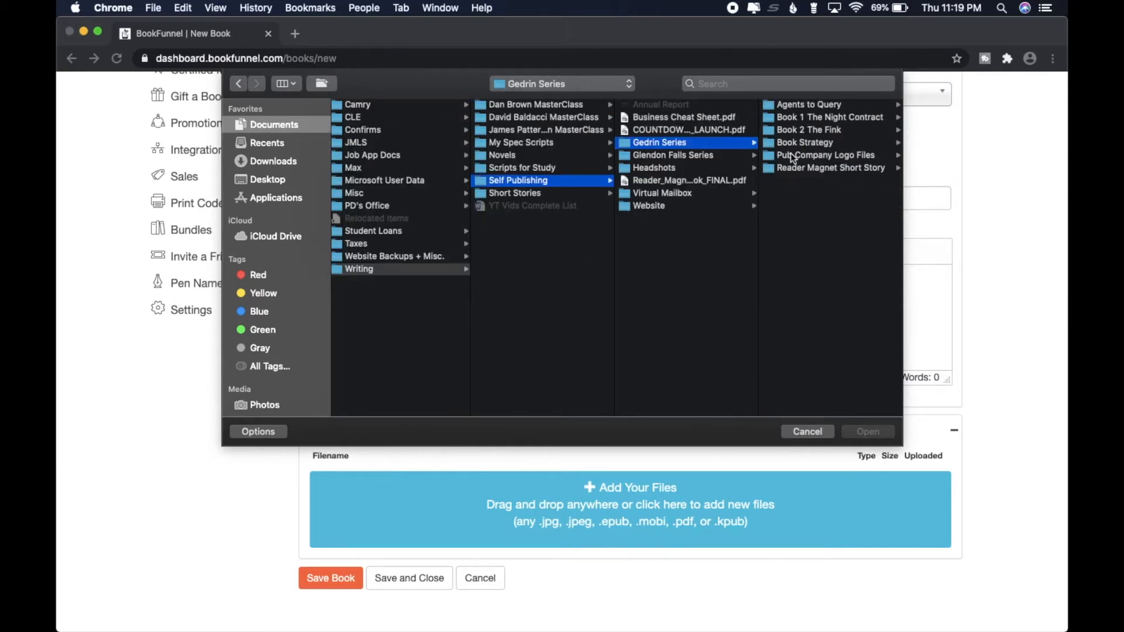
{"action": "left_click", "coordinate": [798, 169]}
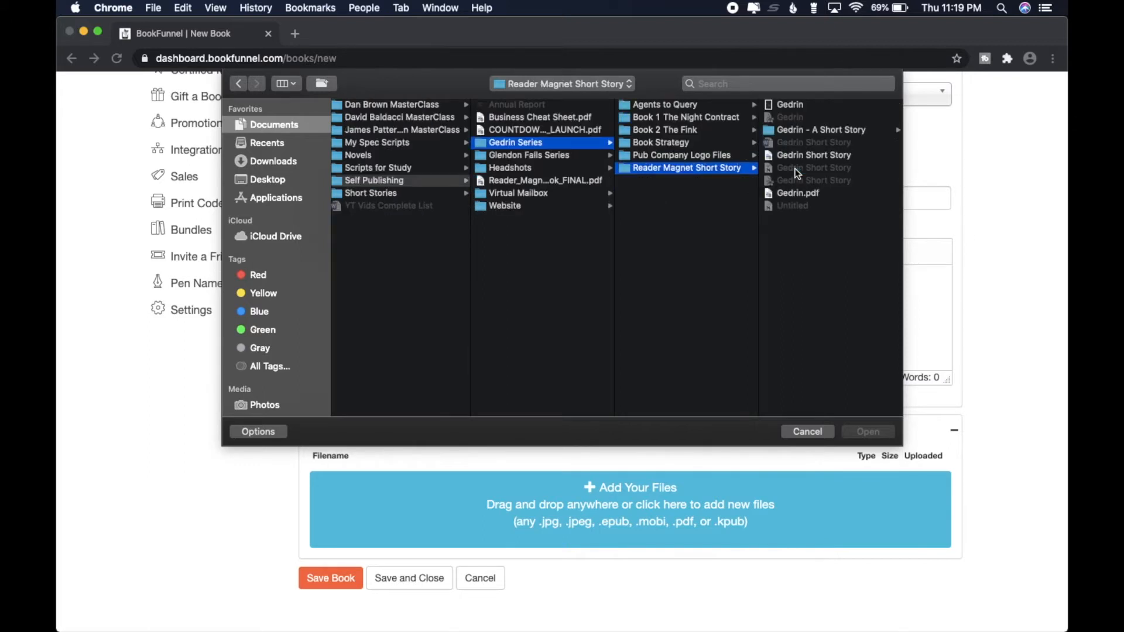
{"action": "left_click", "coordinate": [786, 130]}
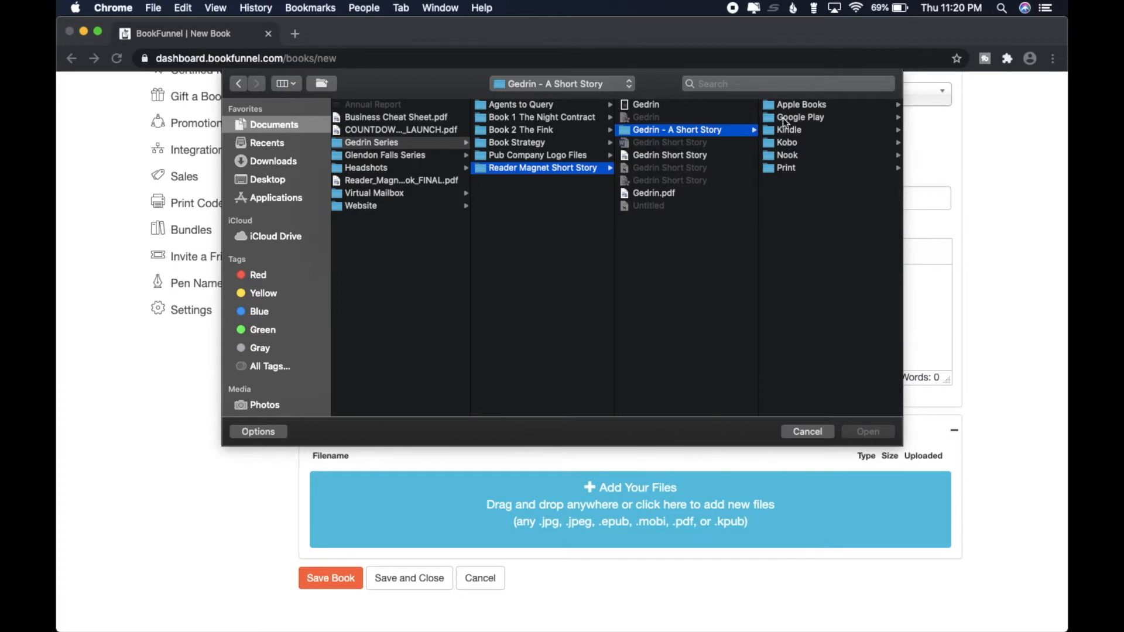
{"action": "left_click", "coordinate": [792, 130]}
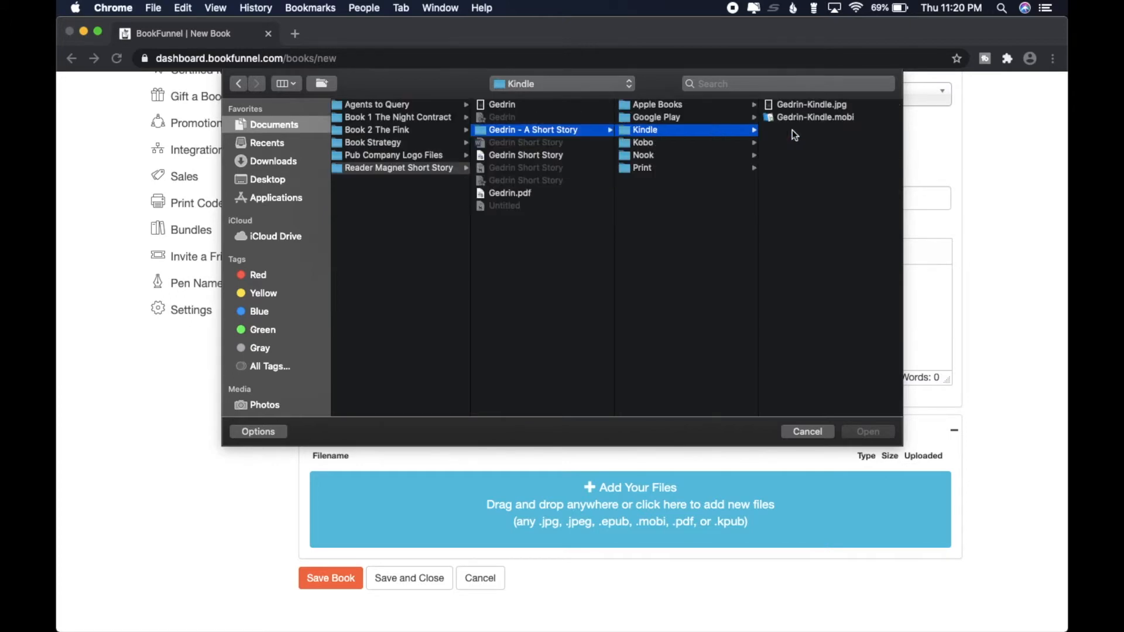
{"action": "left_click", "coordinate": [789, 117]}
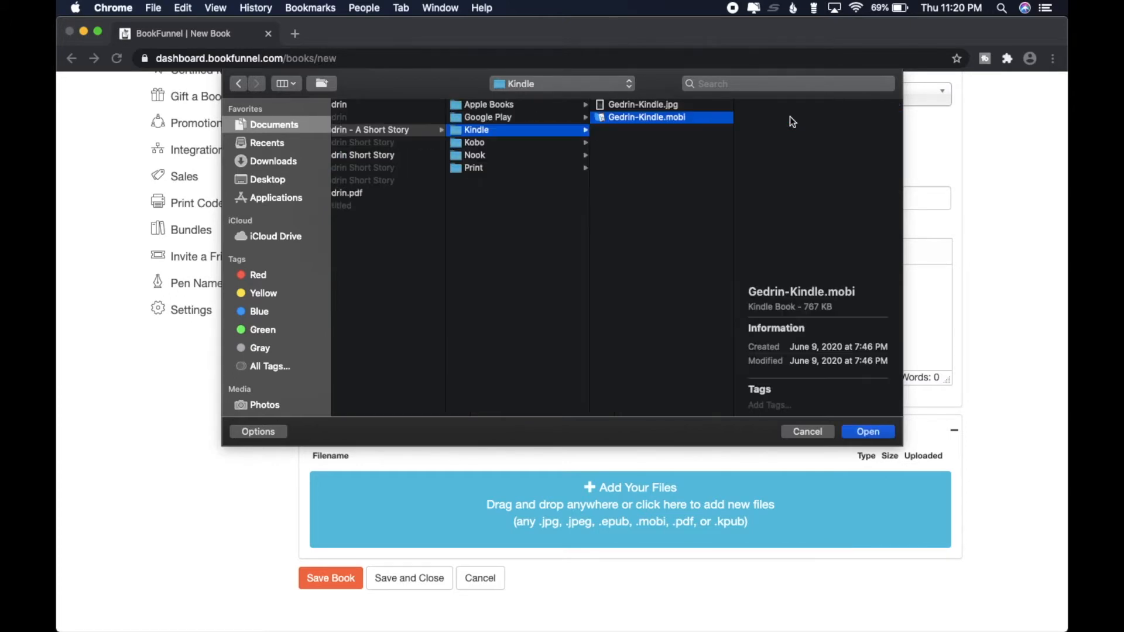
{"action": "left_click", "coordinate": [863, 431]}
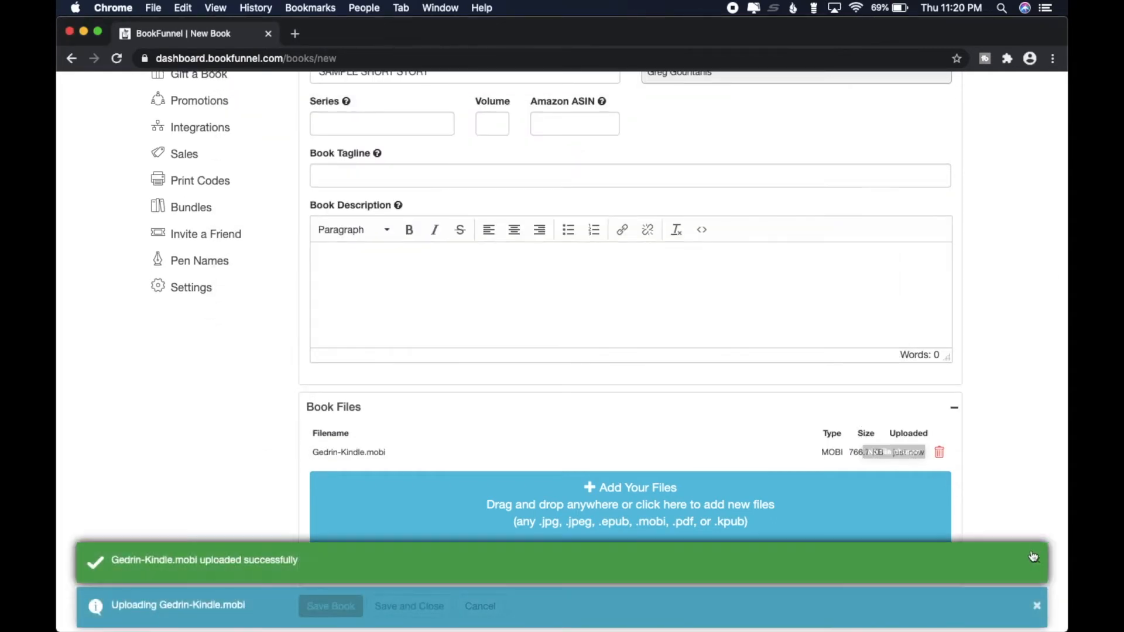
{"action": "left_click", "coordinate": [1036, 561]}
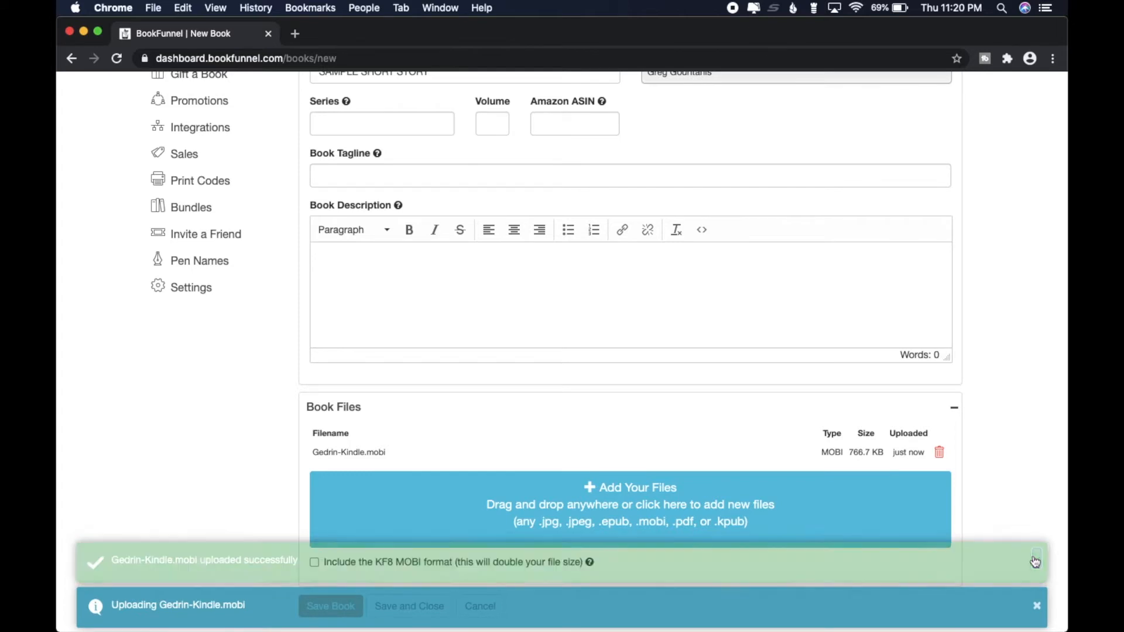
{"action": "left_click", "coordinate": [1036, 606]}
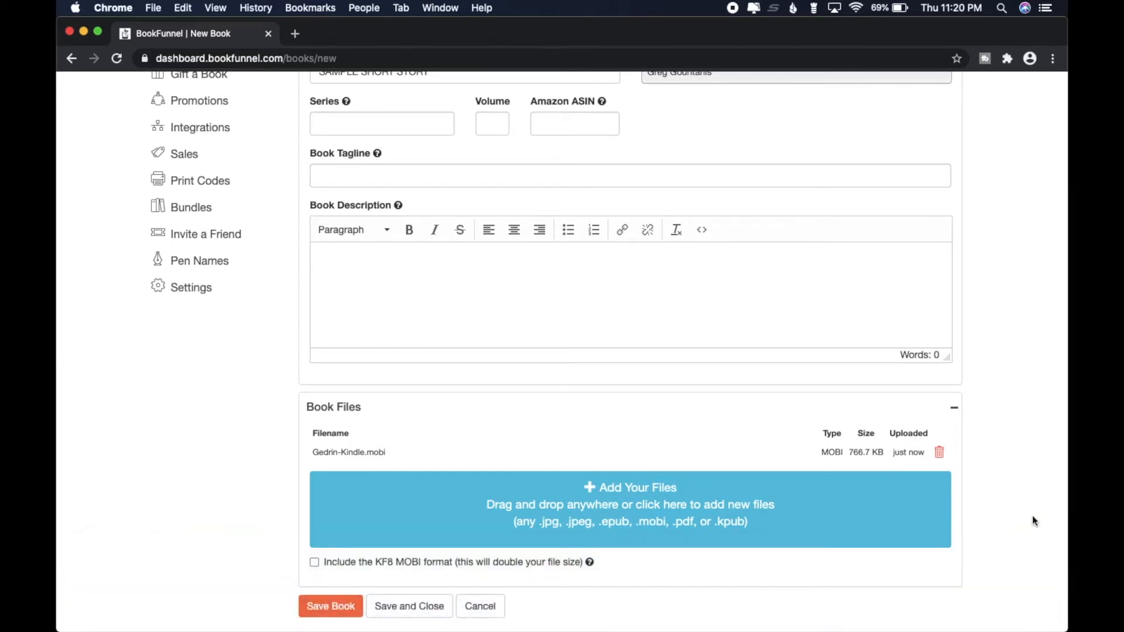
- Upload the cover image Gedrin-Kindle.jpg from the Kindle folder to the book files and dismiss the upload notifications
{"action": "scroll", "coordinate": [1032, 515], "scroll_direction": "down", "scroll_amount": 1}
{"action": "left_click", "coordinate": [579, 472]}
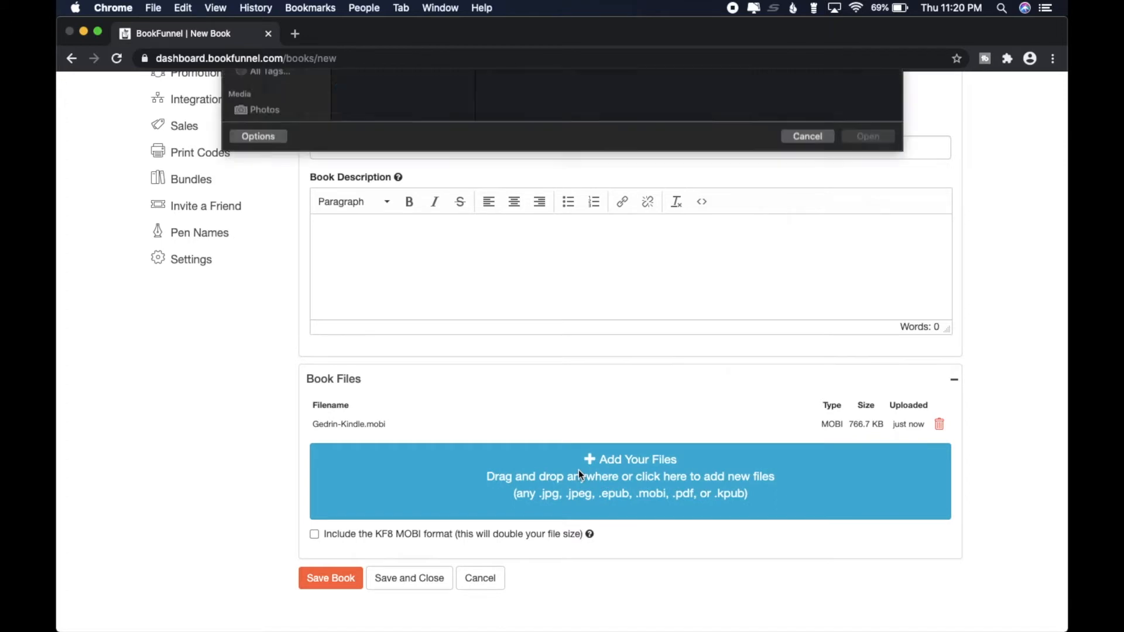
{"action": "left_click", "coordinate": [403, 105]}
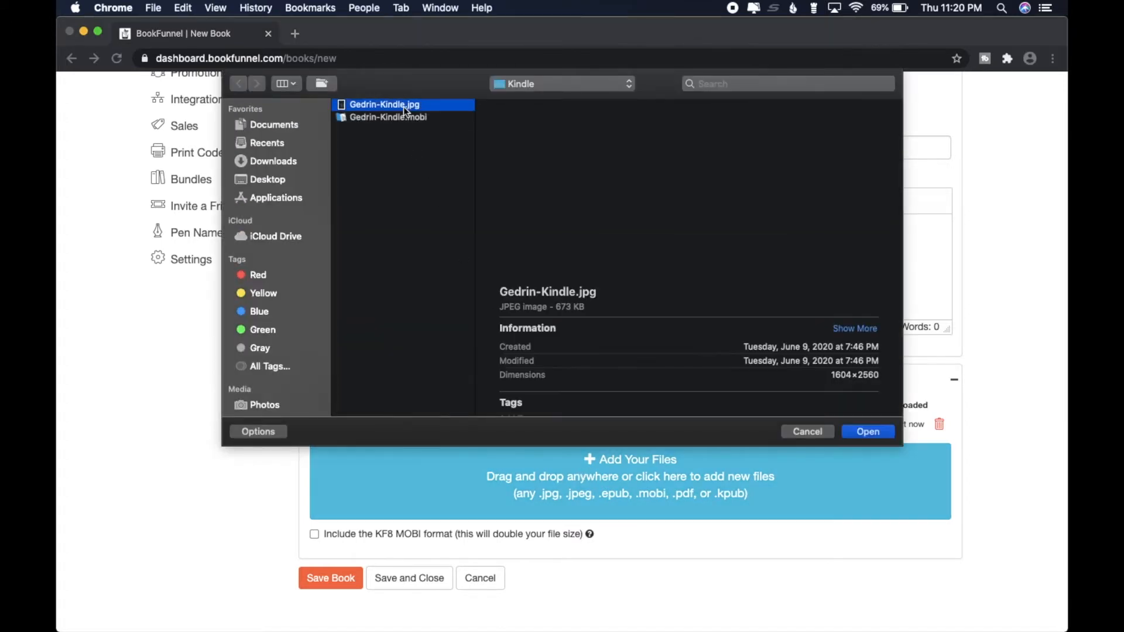
{"action": "left_click", "coordinate": [868, 433]}
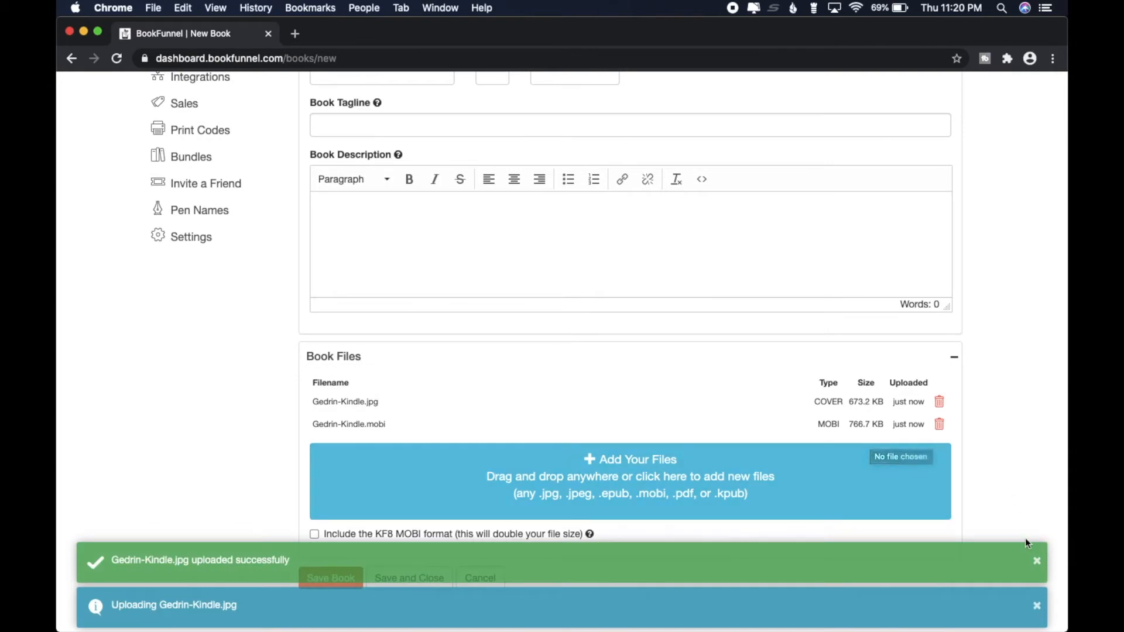
{"action": "left_click", "coordinate": [1036, 561]}
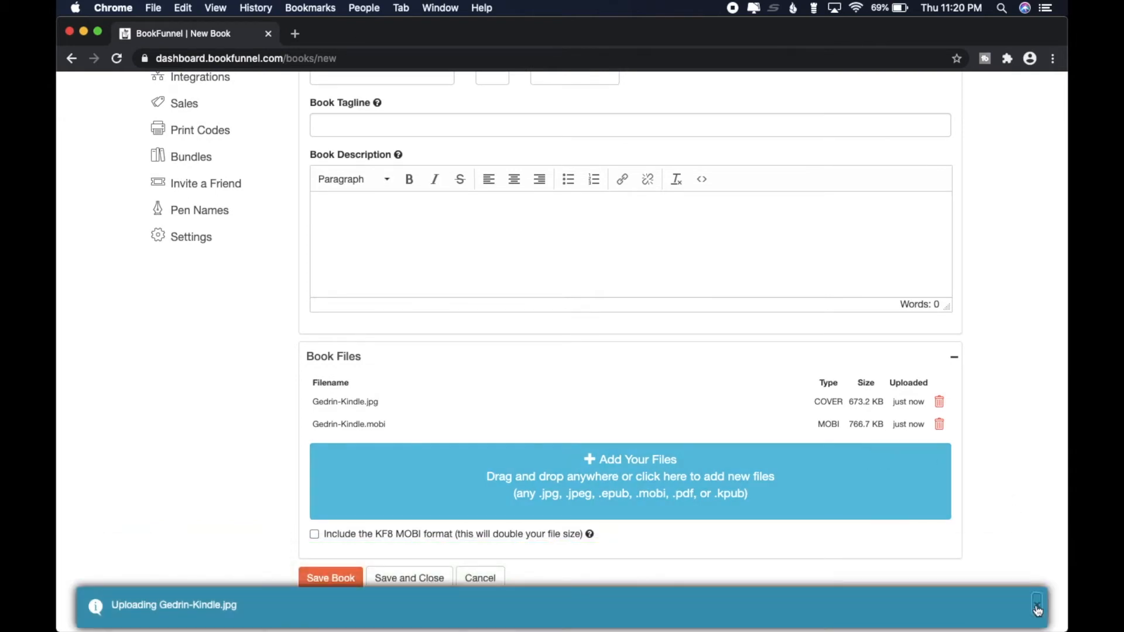
{"action": "left_click", "coordinate": [1036, 605]}
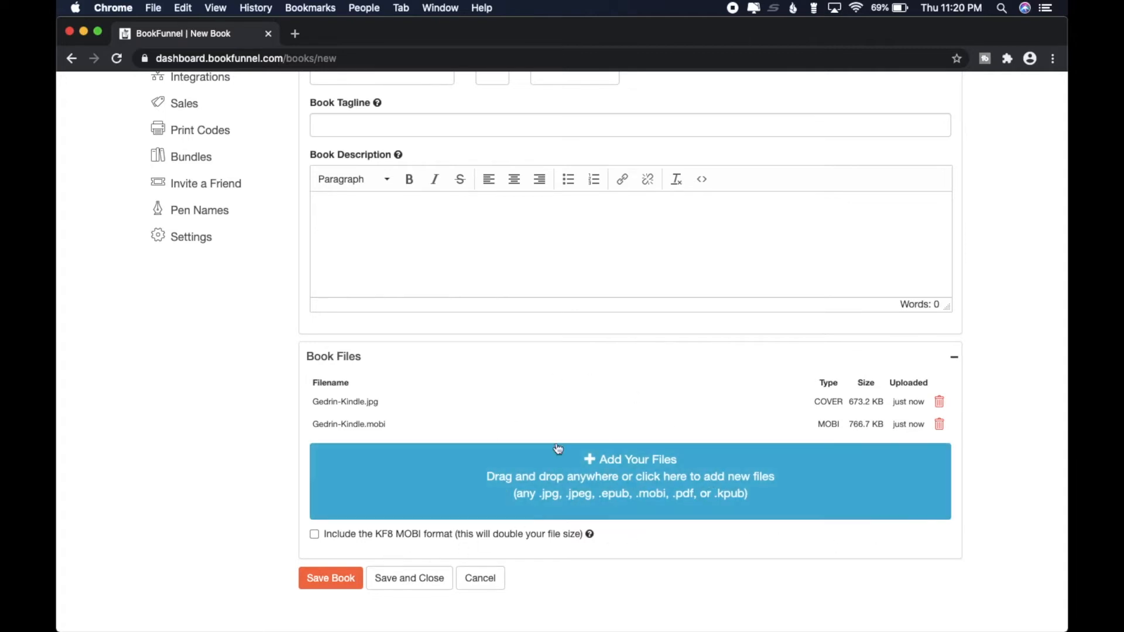
- Save the new book, close its edit form and return to the books list
{"action": "left_click", "coordinate": [340, 579]}
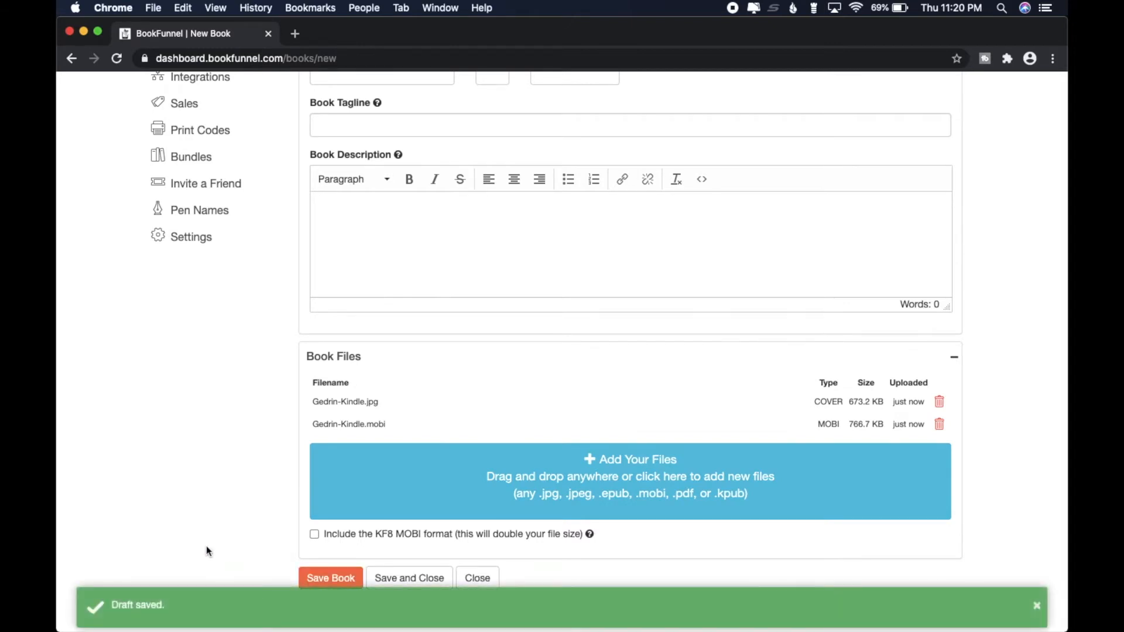
{"action": "left_click", "coordinate": [1038, 606]}
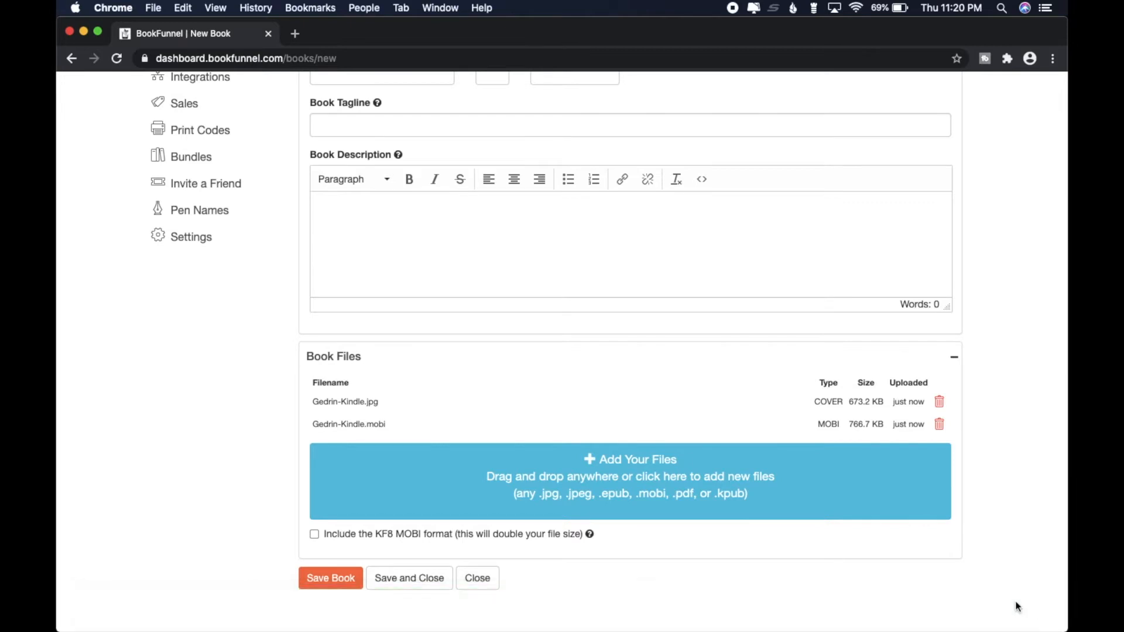
{"action": "left_click", "coordinate": [421, 579]}
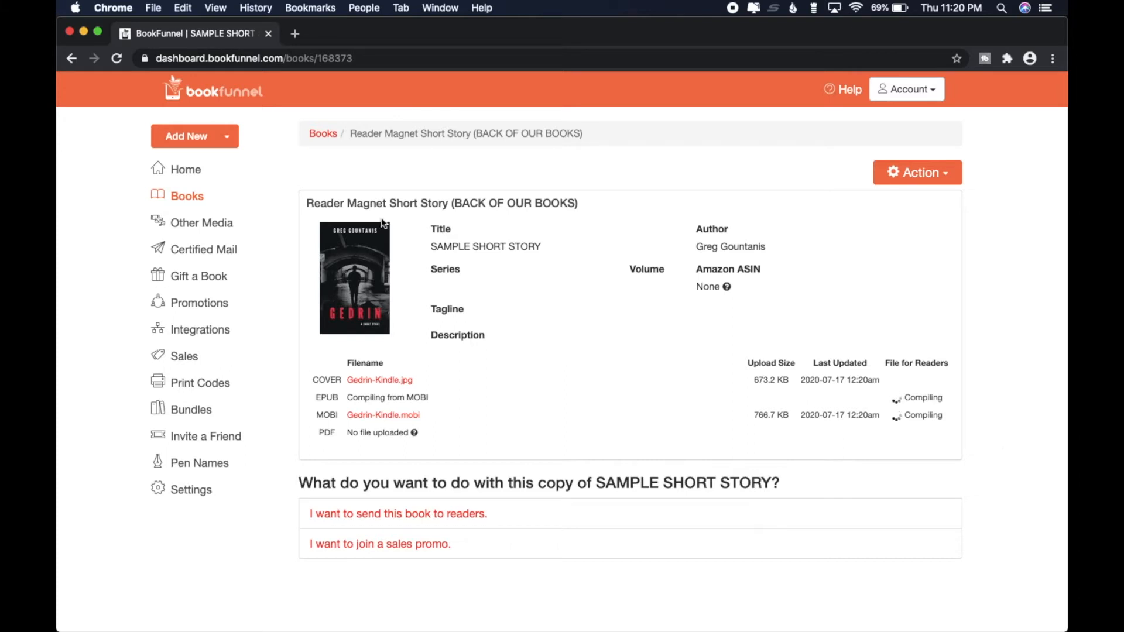
{"action": "left_click", "coordinate": [184, 198]}
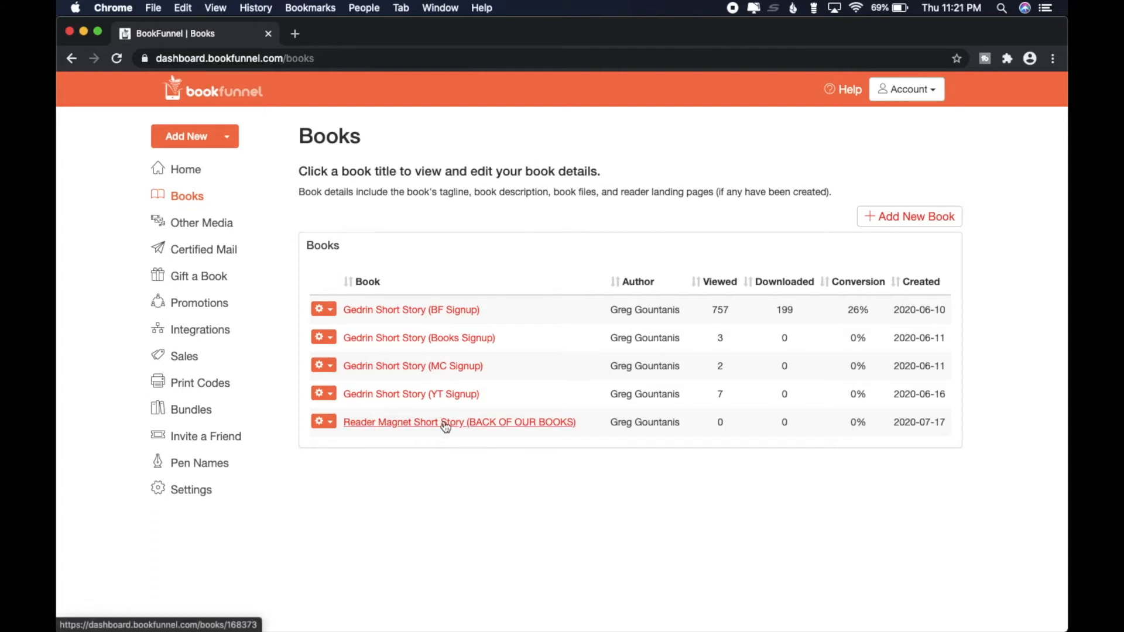
- Add a landing page for Reader Magnet Short Story (BACK OF OUR BOOKS) as an email signup page requiring readers to join the list
{"action": "left_click", "coordinate": [504, 424]}
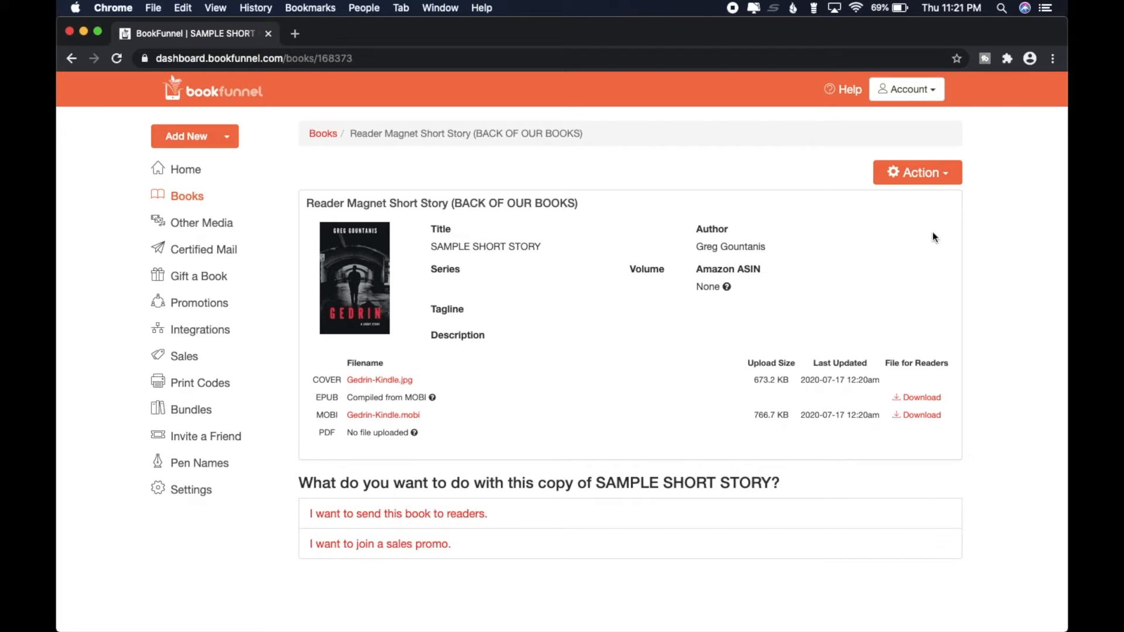
{"action": "left_click", "coordinate": [950, 175]}
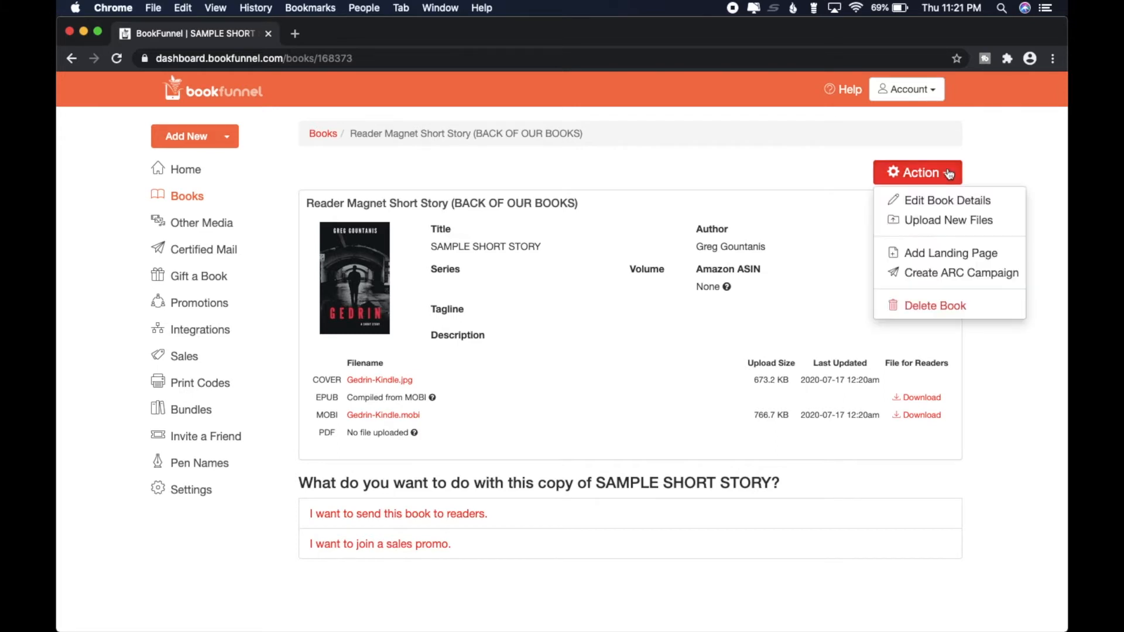
{"action": "left_click", "coordinate": [932, 254]}
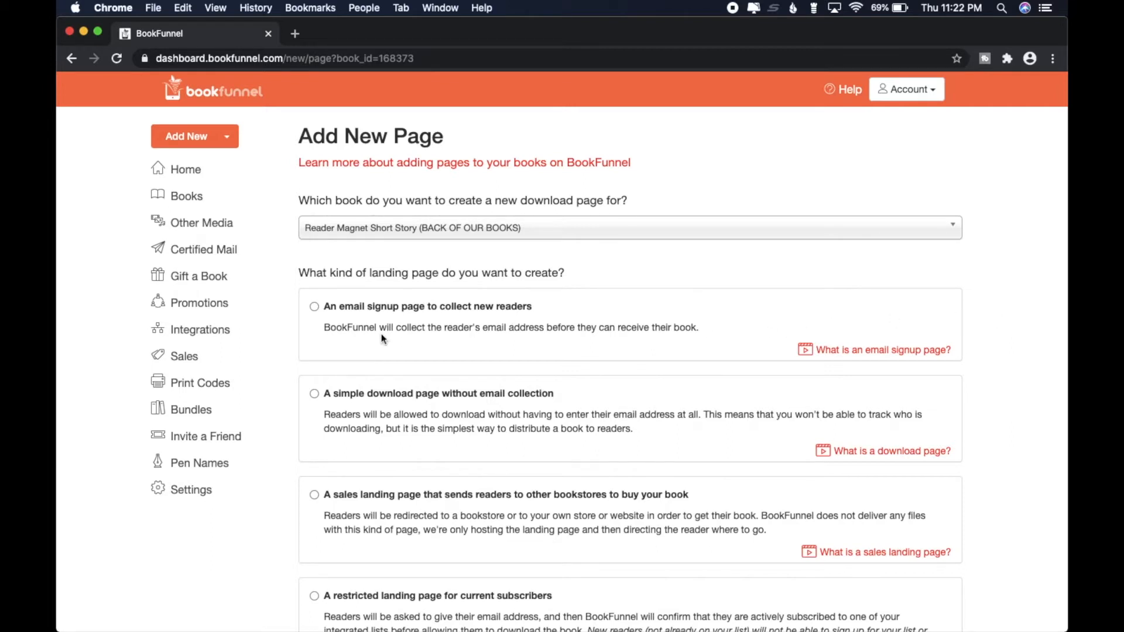
{"action": "left_click", "coordinate": [313, 307]}
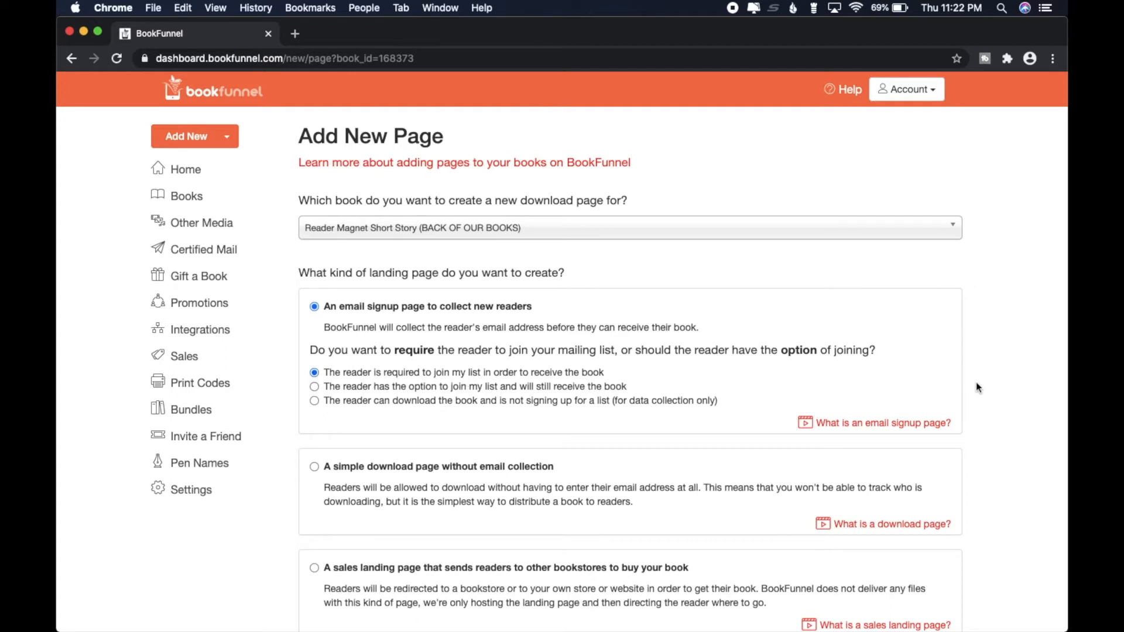
{"action": "scroll", "coordinate": [1004, 409], "scroll_direction": "down", "scroll_amount": 2}
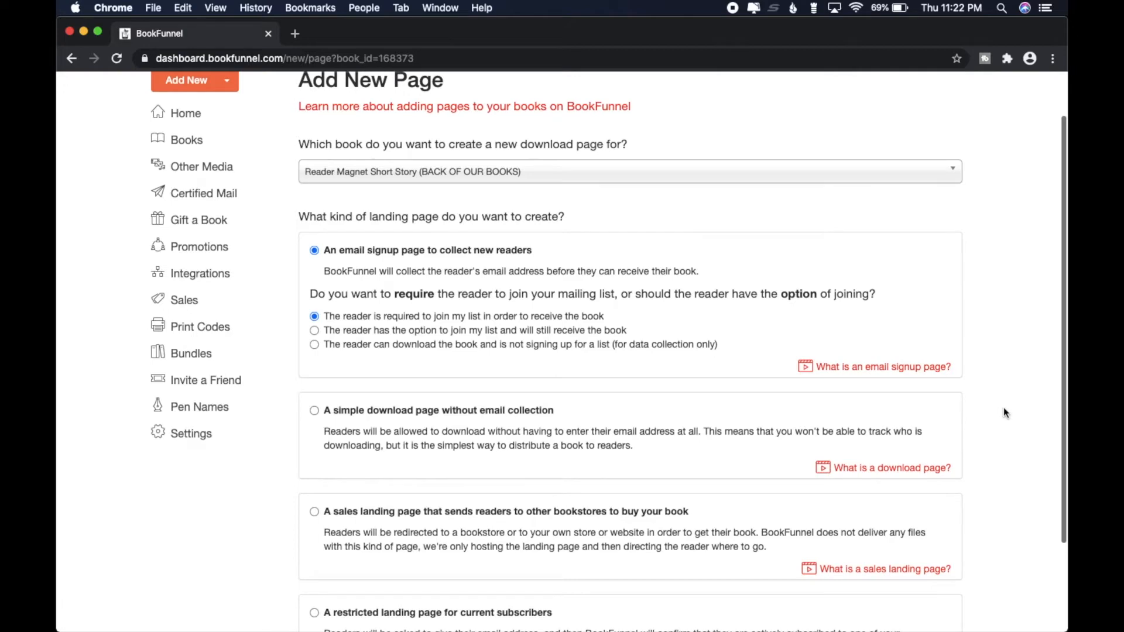
{"action": "scroll", "coordinate": [1003, 409], "scroll_direction": "down", "scroll_amount": 4}
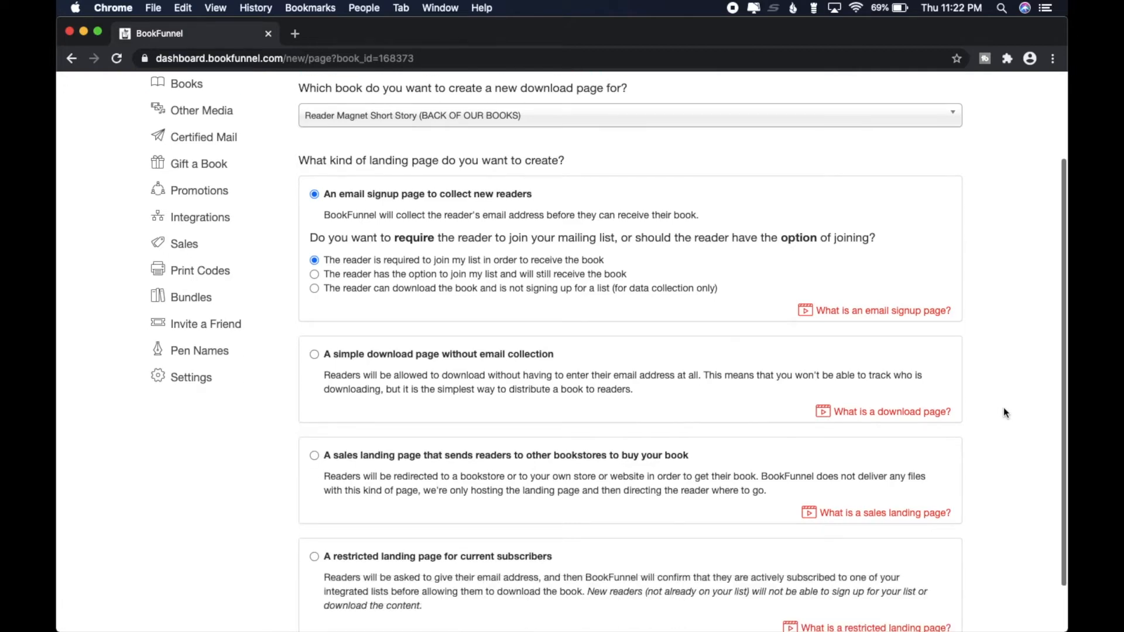
{"action": "left_click", "coordinate": [325, 608]}
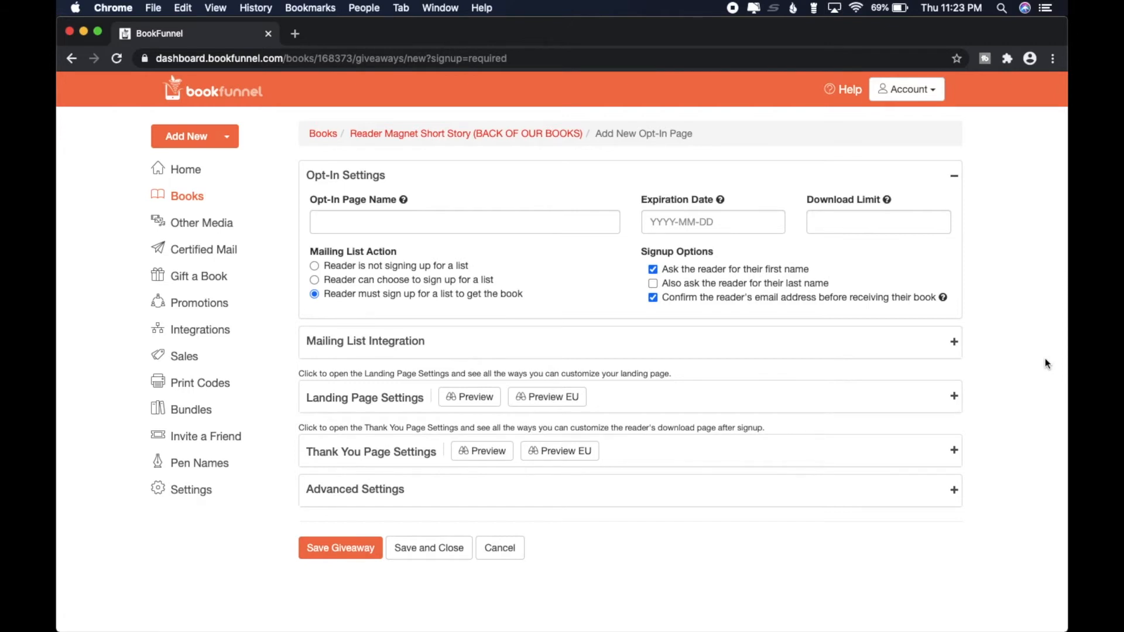
- Name the opt-in page READER MAGNET SHORT STORY (BACK OF BOOKS) and check the mailing list integration section
{"action": "left_click", "coordinate": [401, 218]}
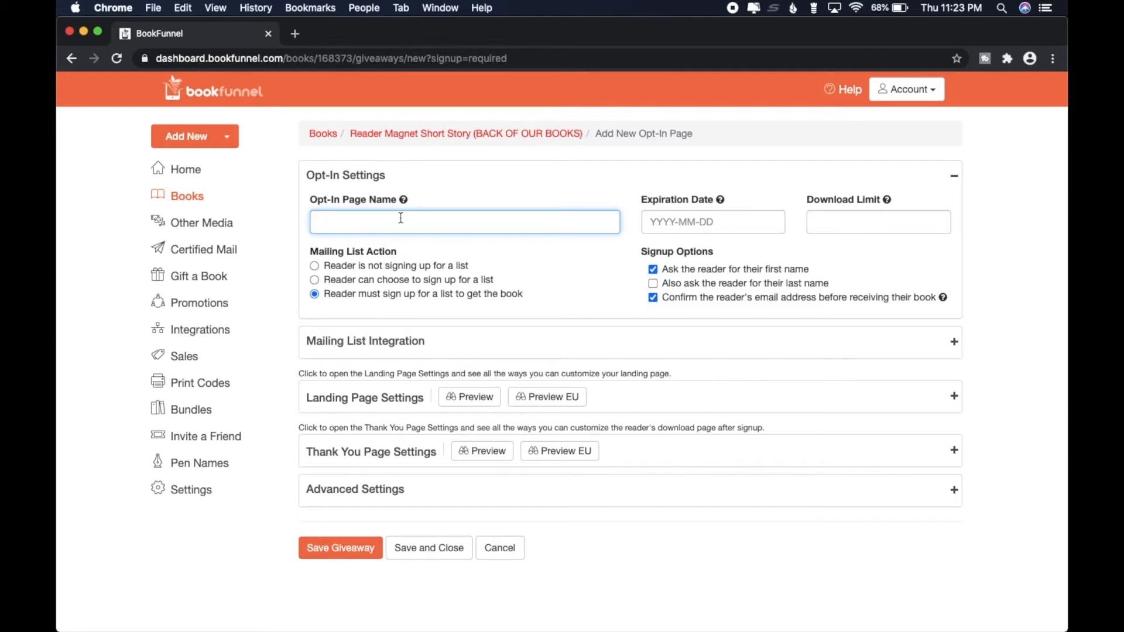
{"action": "type", "text": "READER MAGNENET SHORT S"}
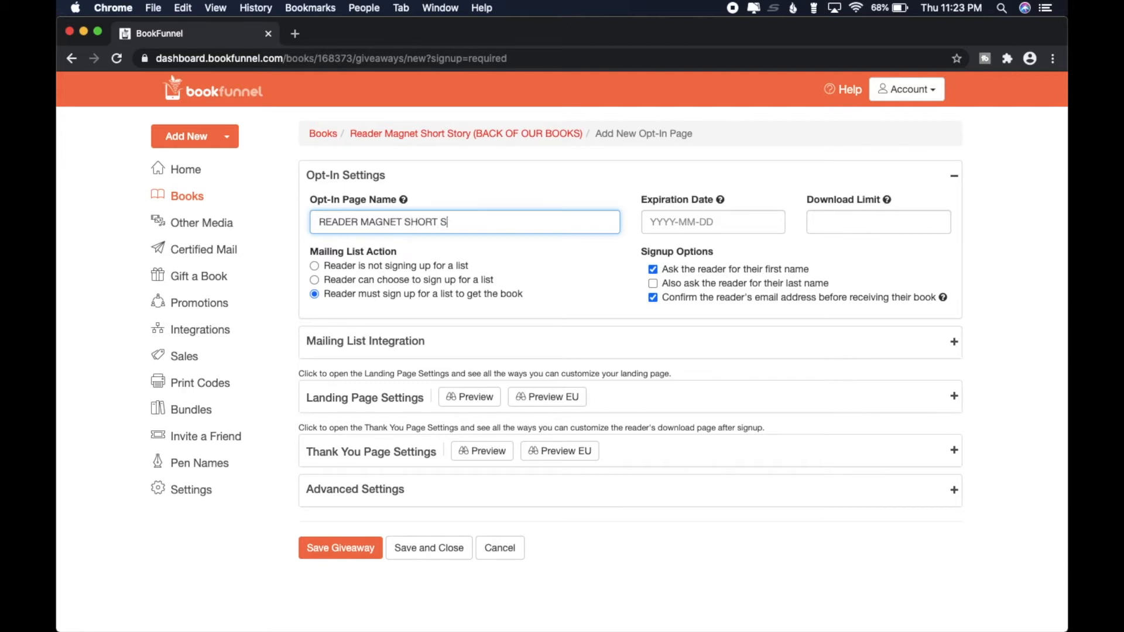
{"action": "type", "text": "TORY (BACK OF BOOKS)"}
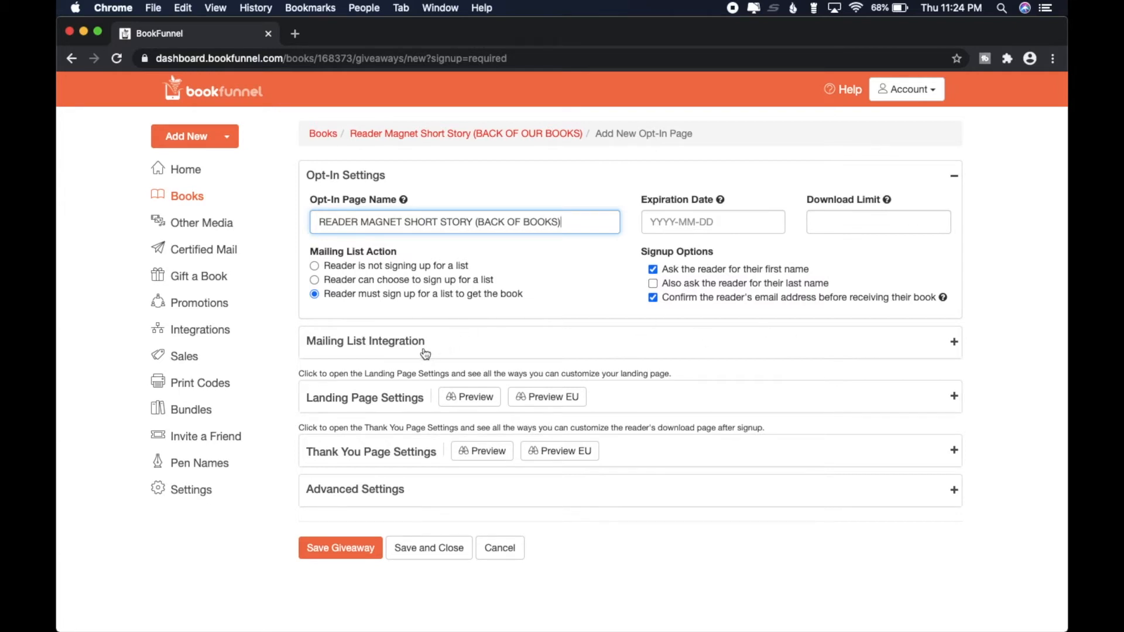
{"action": "left_click", "coordinate": [951, 345]}
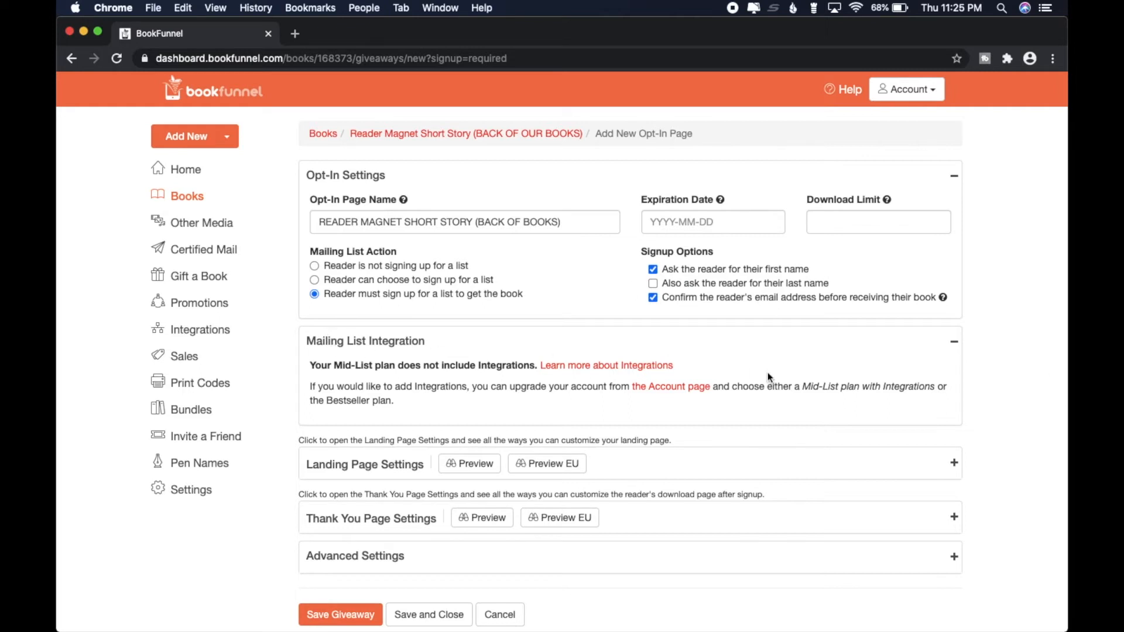
{"action": "left_click", "coordinate": [954, 343]}
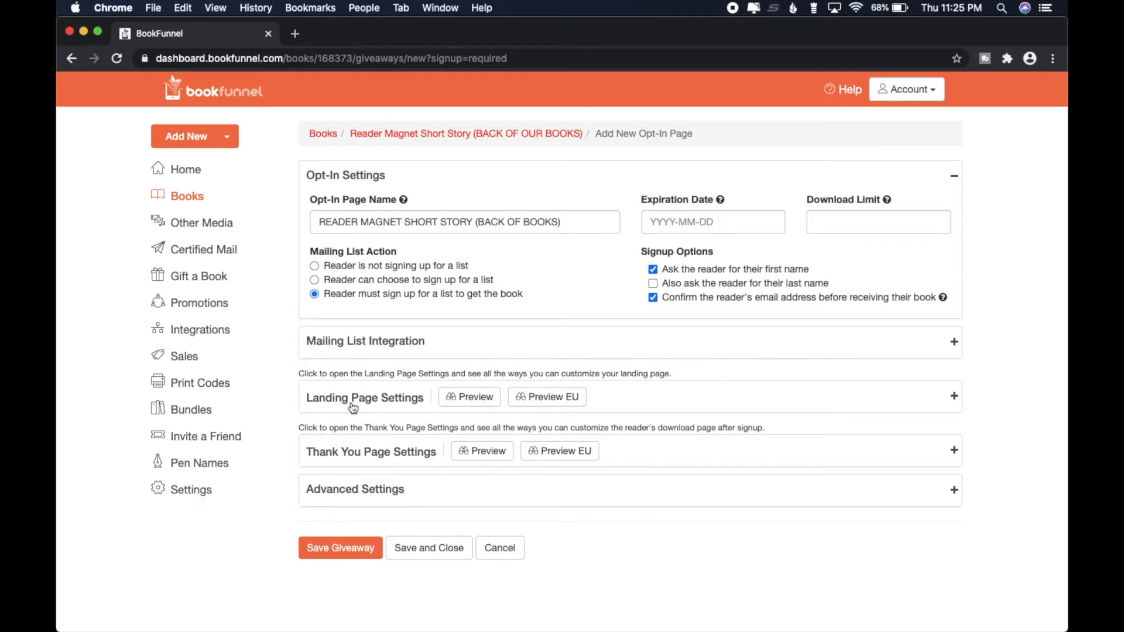
- Expand the landing page settings, review their options and preview the landing page
{"action": "left_click", "coordinate": [959, 399]}
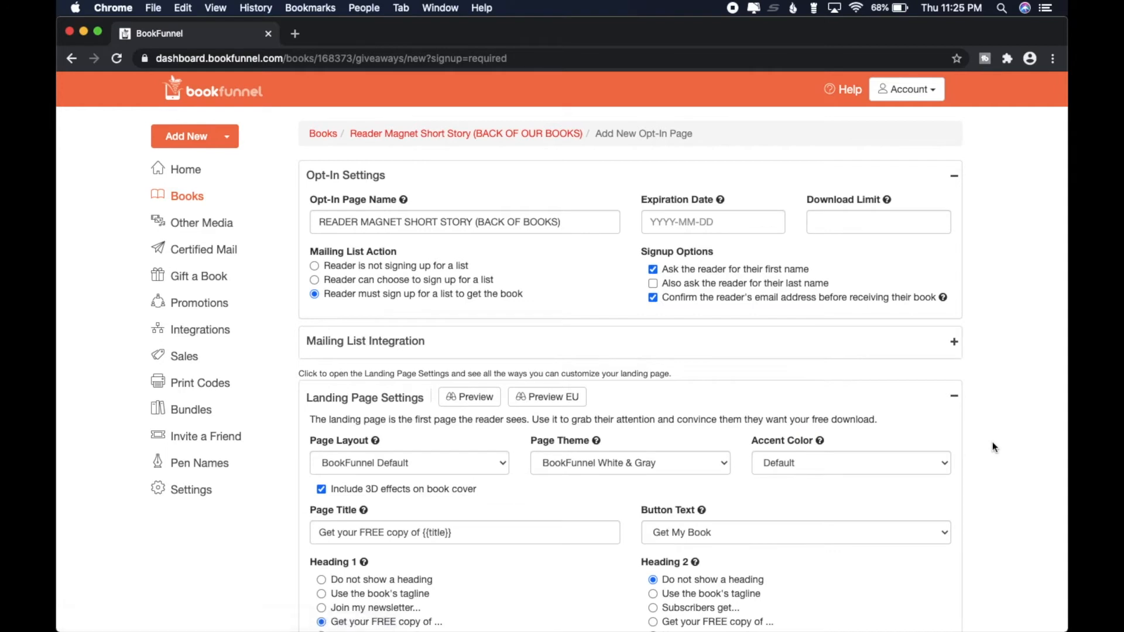
{"action": "scroll", "coordinate": [992, 443], "scroll_direction": "down", "scroll_amount": 5}
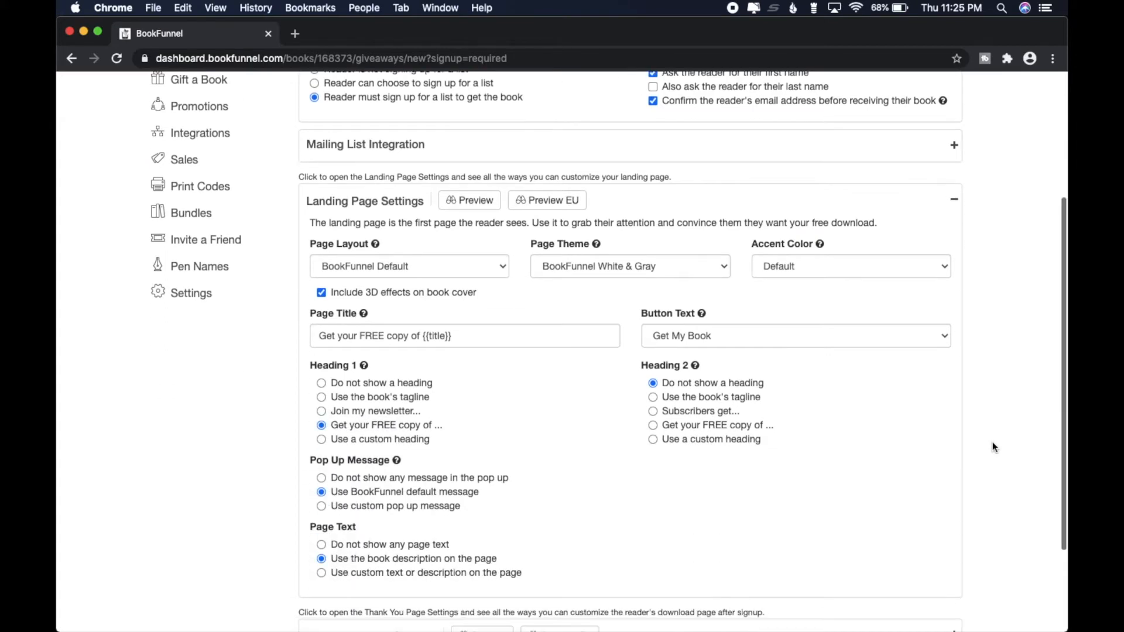
{"action": "scroll", "coordinate": [992, 443], "scroll_direction": "up", "scroll_amount": 3}
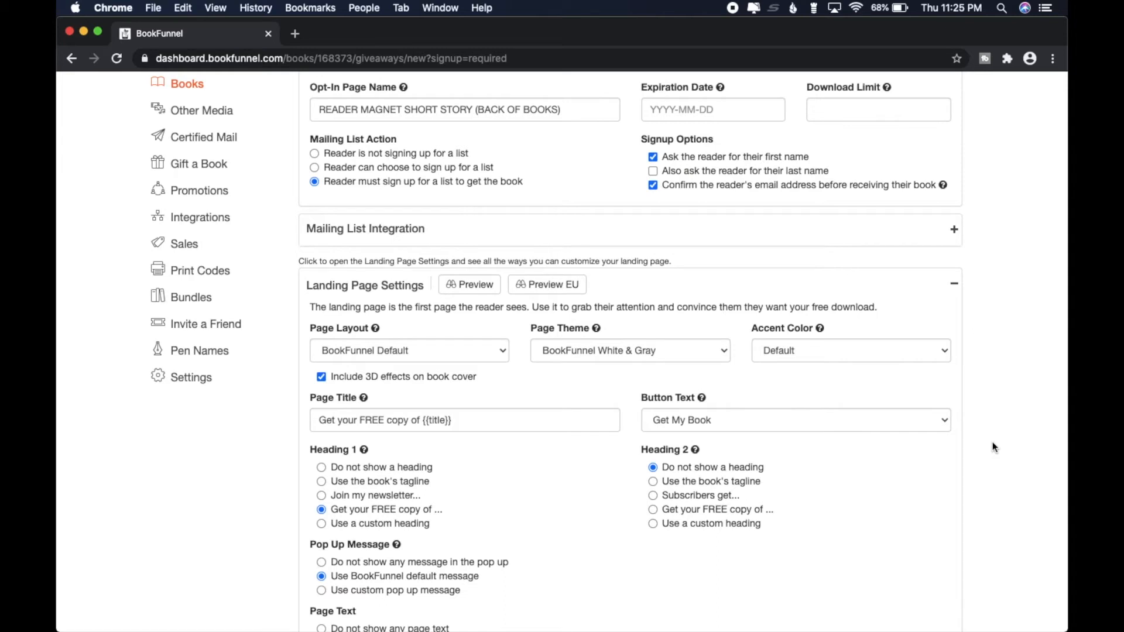
{"action": "right_click", "coordinate": [480, 288]}
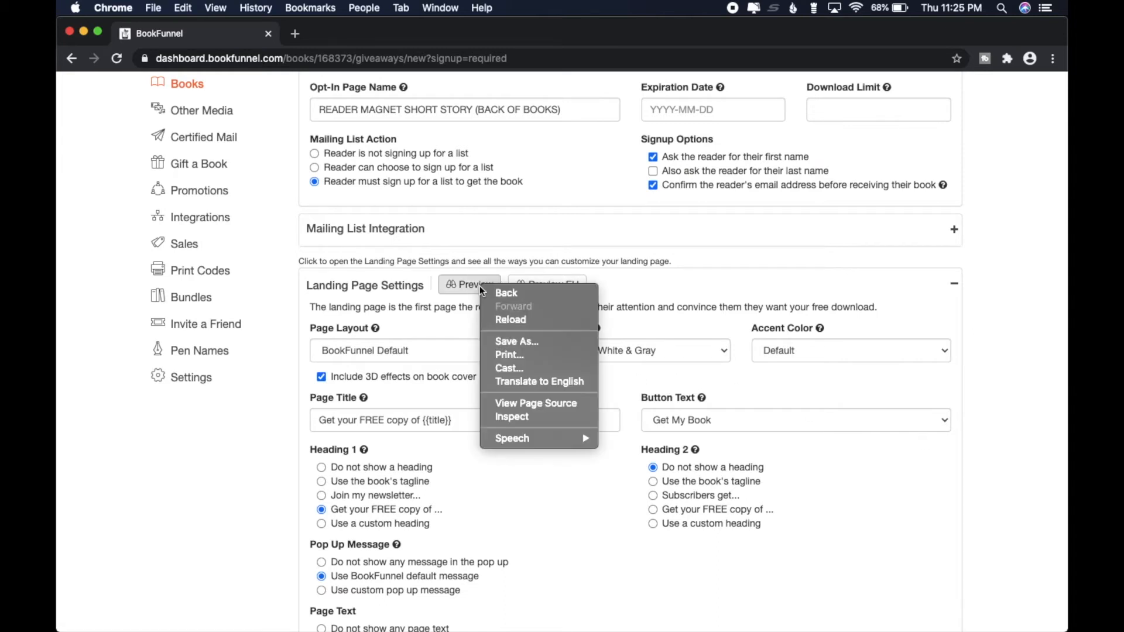
{"action": "left_click", "coordinate": [463, 311]}
{"action": "right_click", "coordinate": [465, 285]}
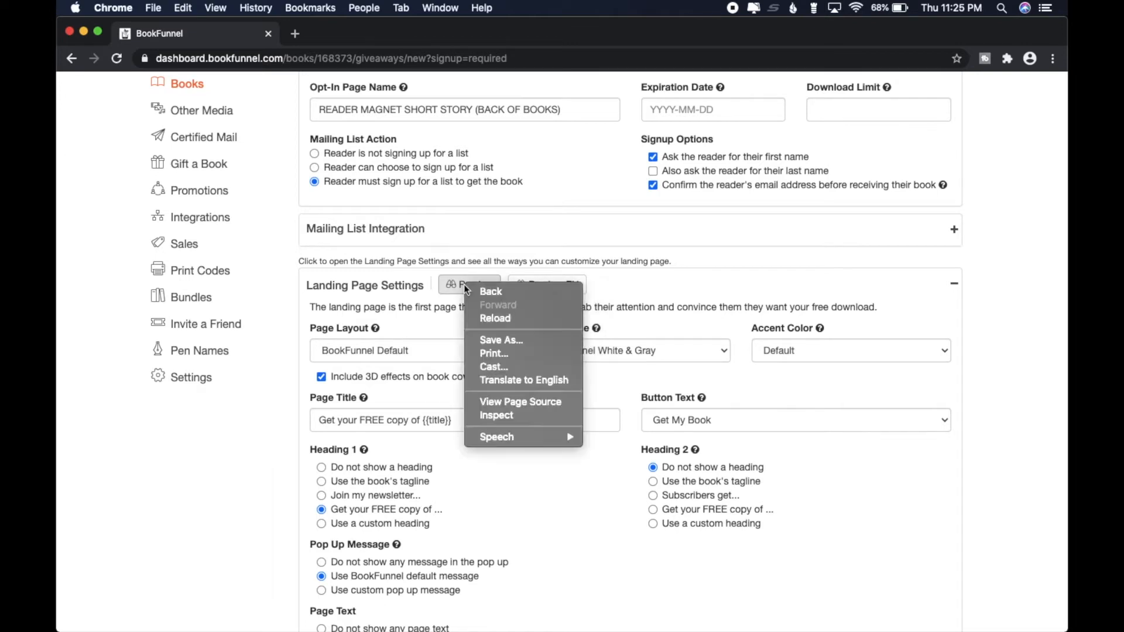
{"action": "left_click", "coordinate": [464, 315]}
{"action": "left_click", "coordinate": [467, 286]}
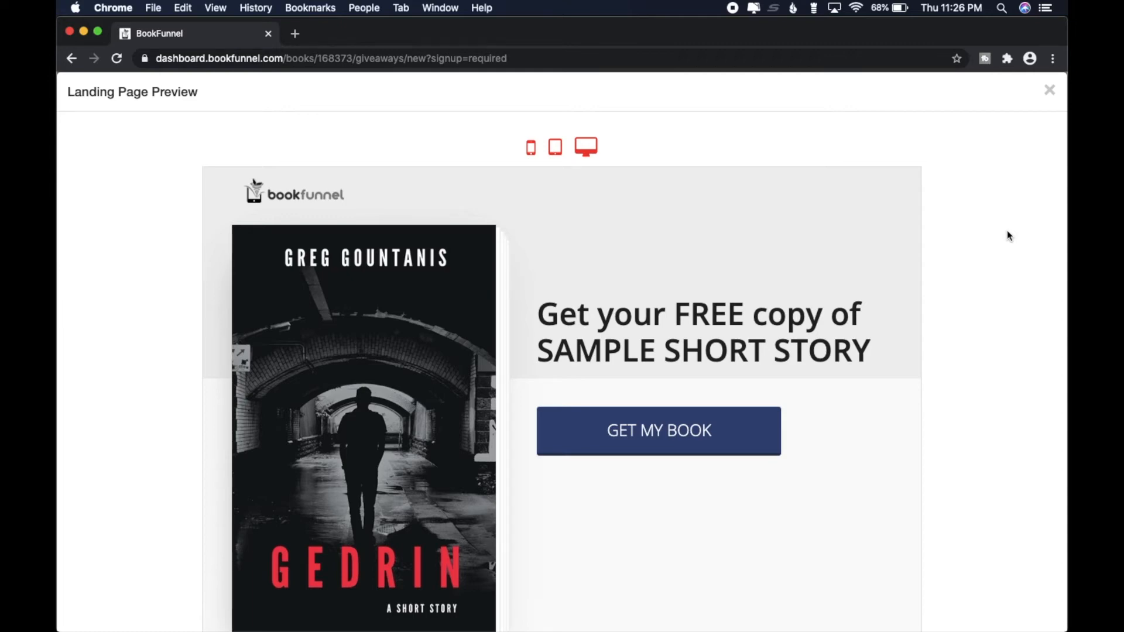
{"action": "scroll", "coordinate": [1007, 236], "scroll_direction": "down", "scroll_amount": 1}
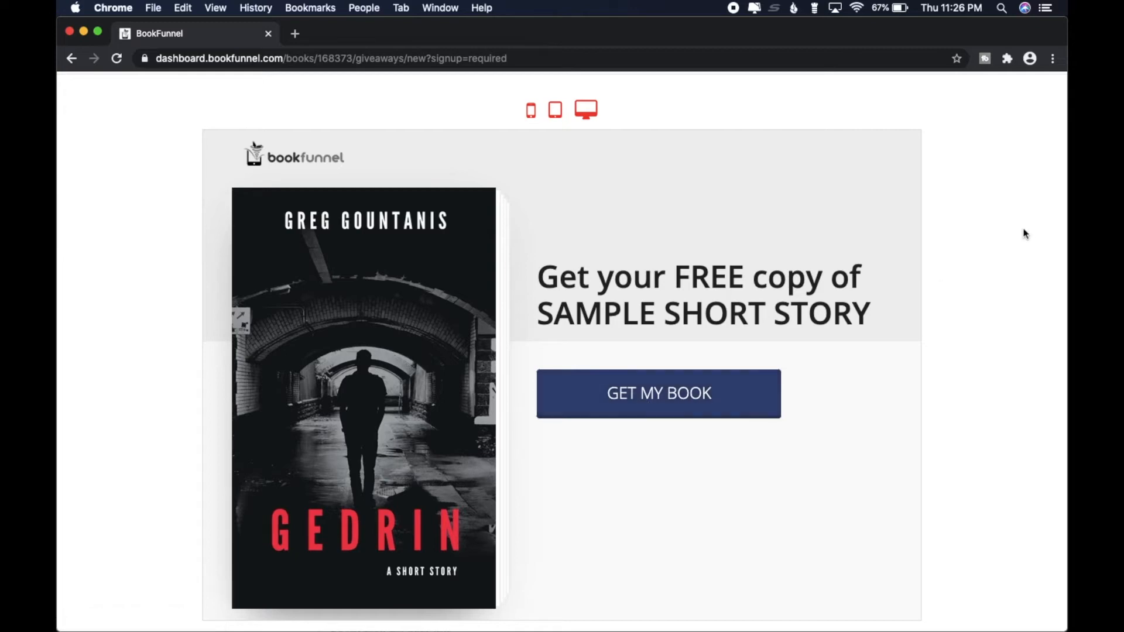
{"action": "scroll", "coordinate": [1024, 234], "scroll_direction": "up", "scroll_amount": 2}
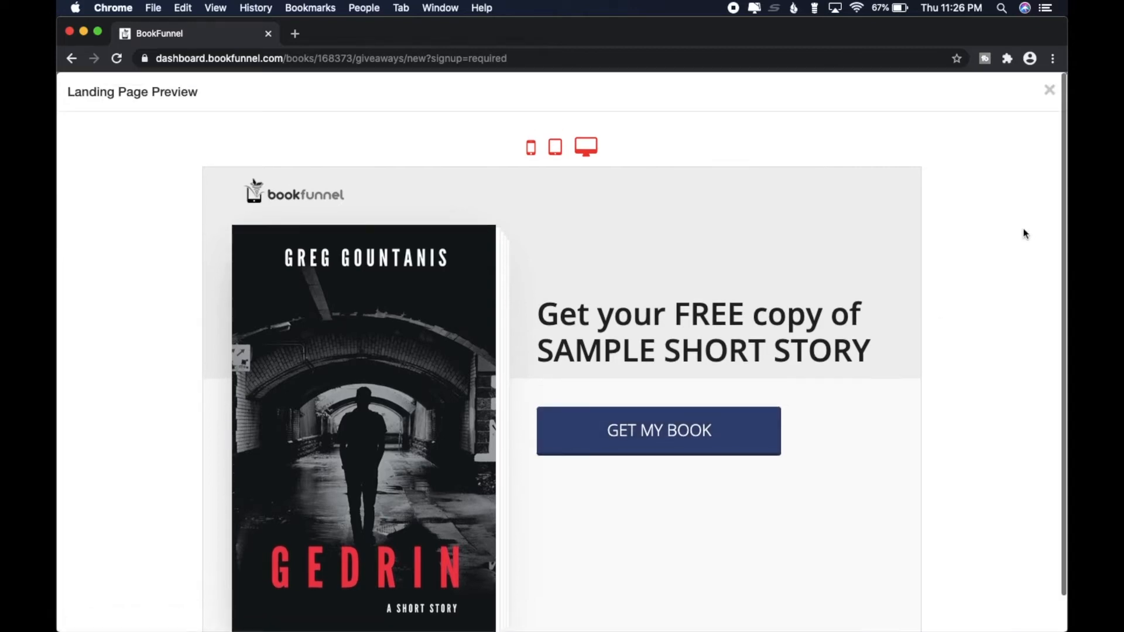
- Check the landing page preview in tablet, phone and desktop sizes, and close the preview
{"action": "left_click", "coordinate": [555, 149]}
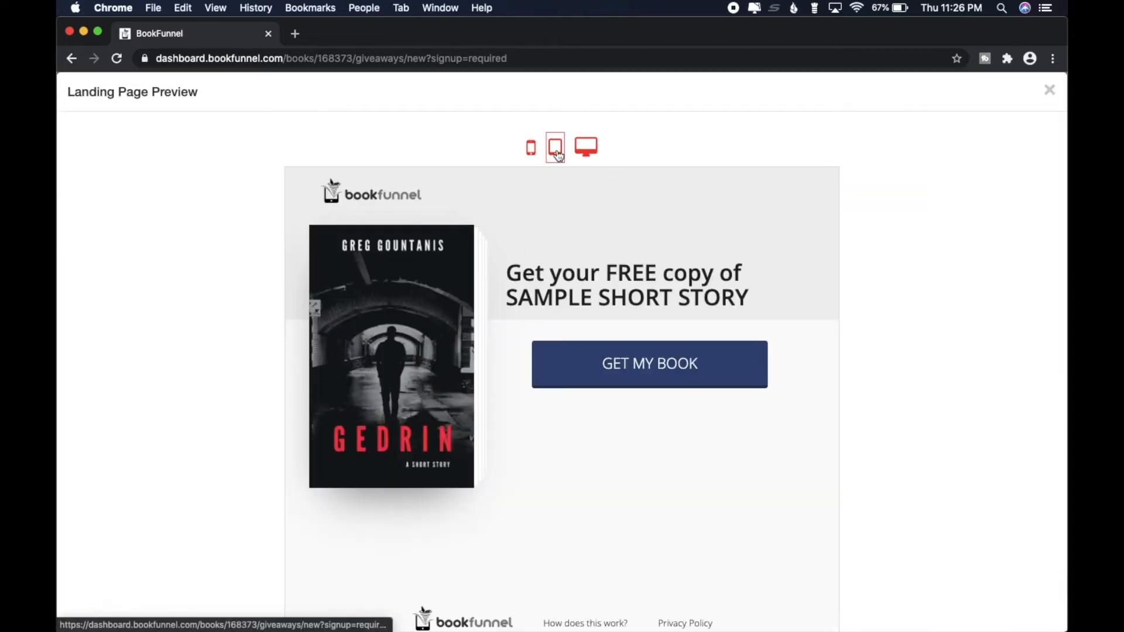
{"action": "left_click", "coordinate": [531, 150]}
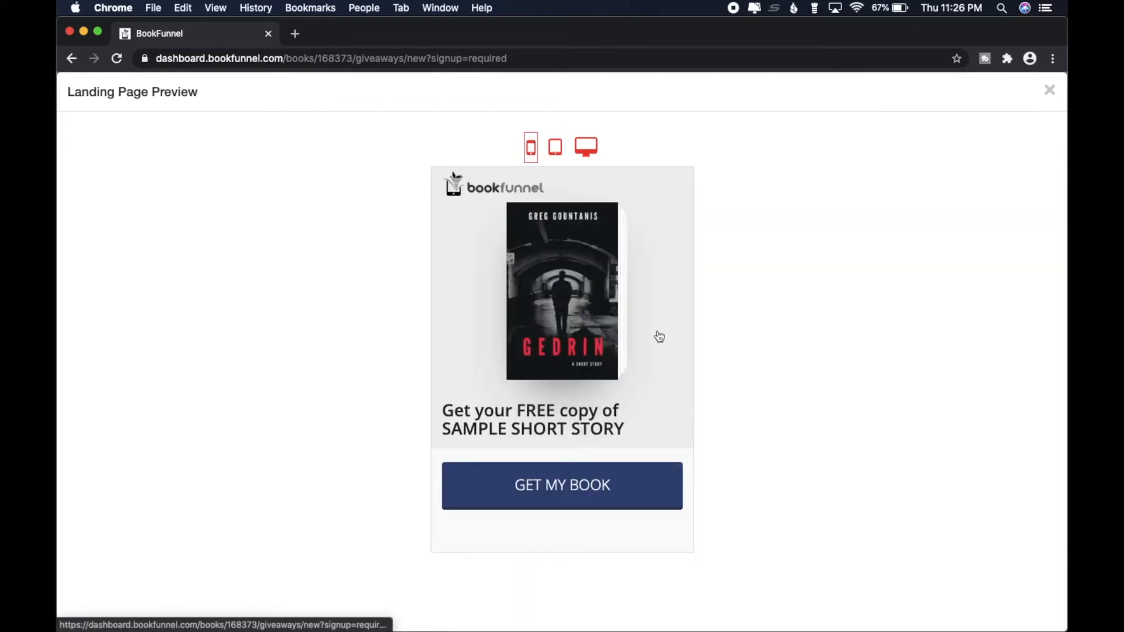
{"action": "left_click", "coordinate": [553, 152]}
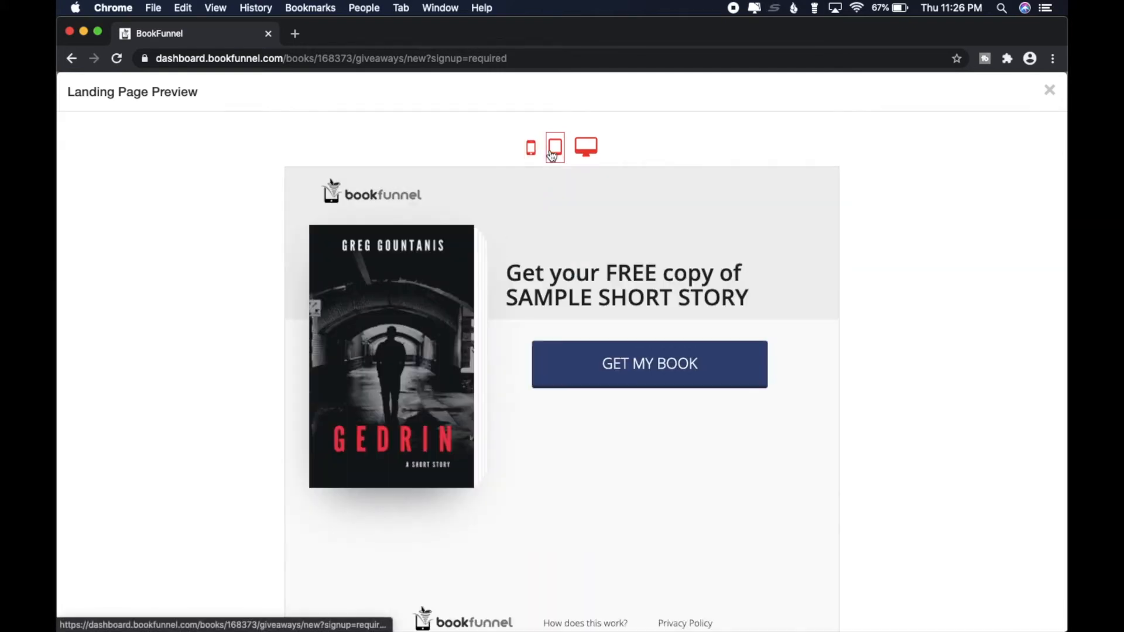
{"action": "left_click", "coordinate": [586, 148]}
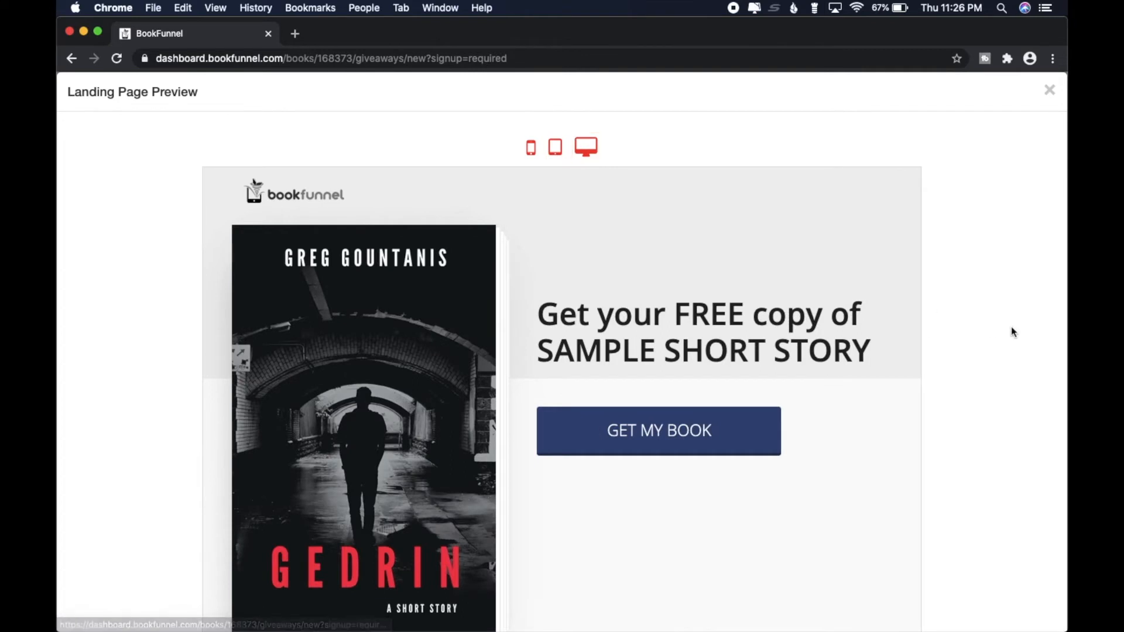
{"action": "scroll", "coordinate": [1011, 329], "scroll_direction": "down", "scroll_amount": 1}
{"action": "scroll", "coordinate": [1011, 328], "scroll_direction": "up", "scroll_amount": 1}
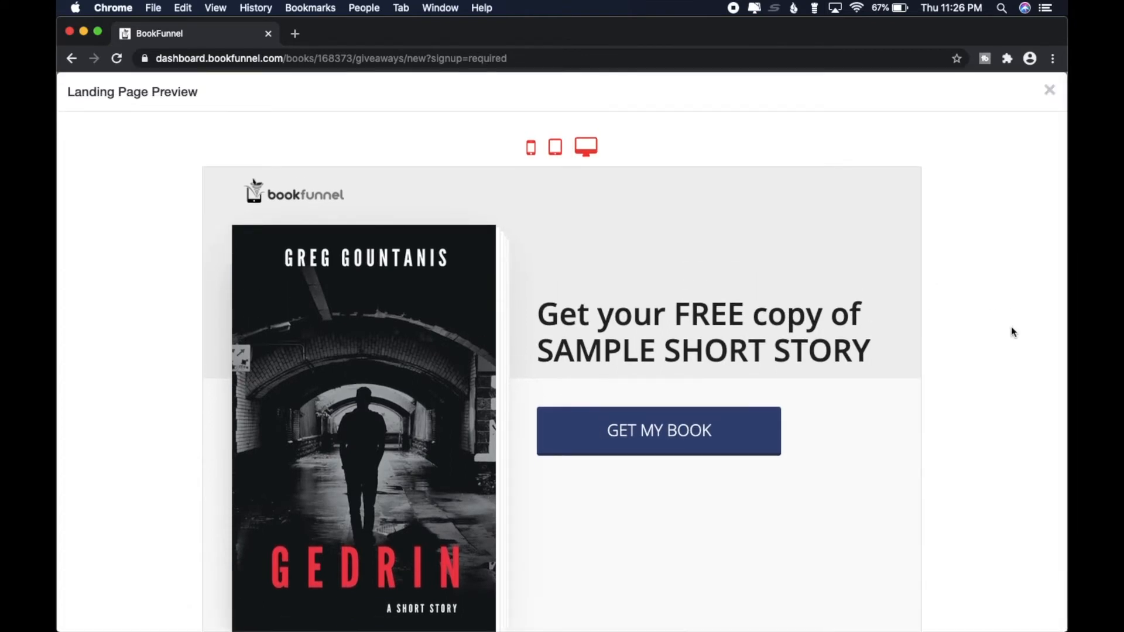
{"action": "left_click", "coordinate": [1049, 90]}
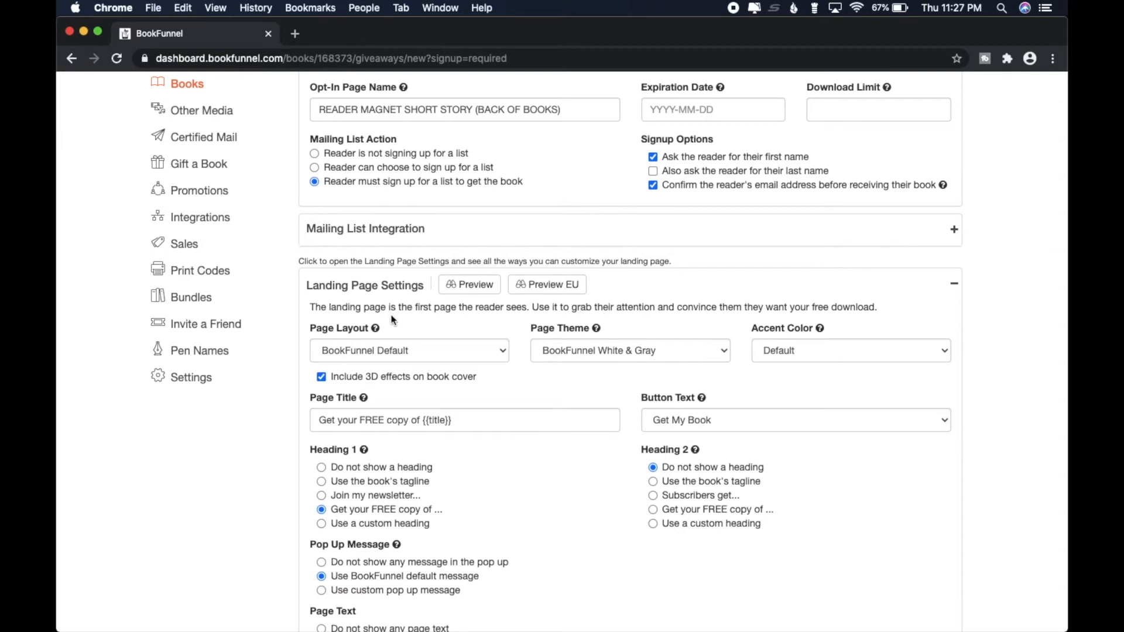
- Try the BookFunnel 2016 page layout in the landing page preview, and set the layout back to BookFunnel Default
{"action": "mouse_move", "coordinate": [376, 330]}
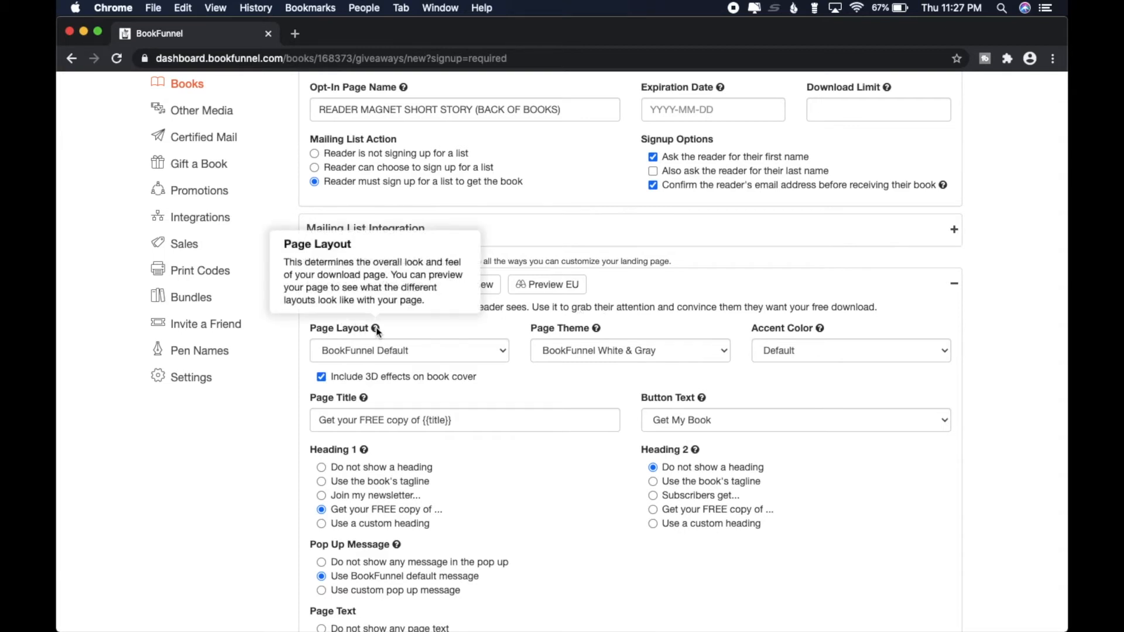
{"action": "left_click", "coordinate": [488, 351]}
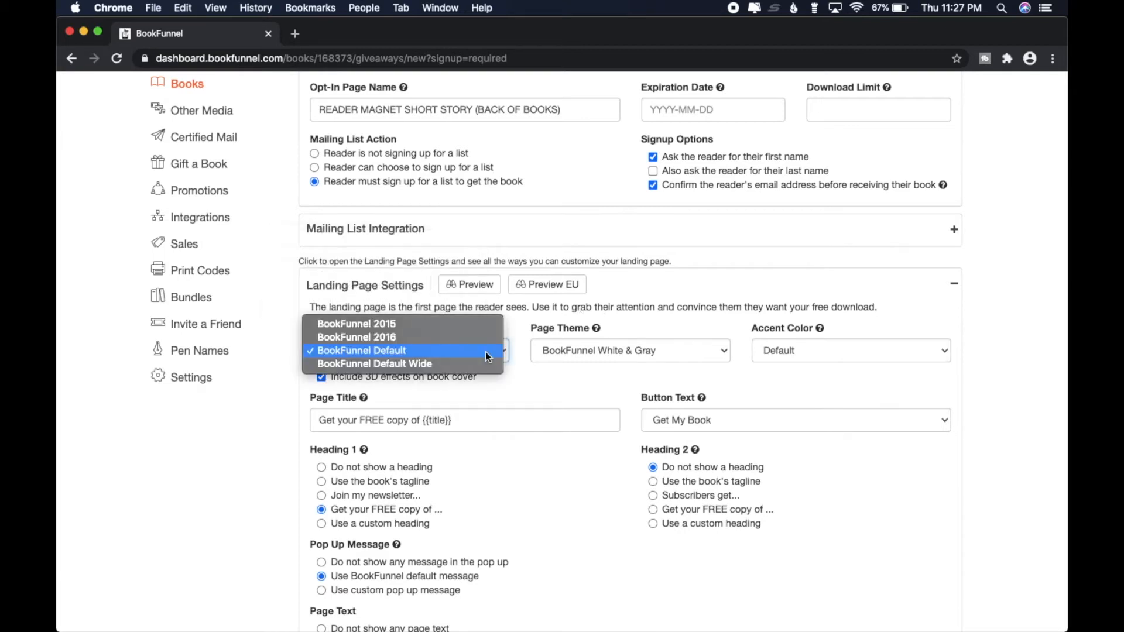
{"action": "left_click", "coordinate": [452, 339]}
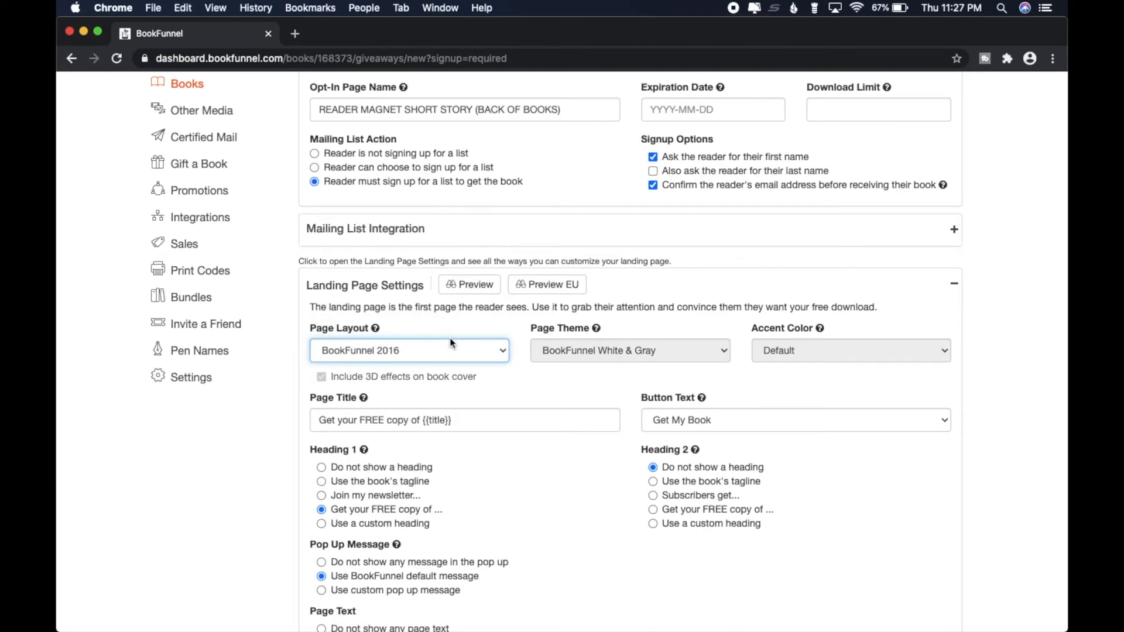
{"action": "left_click", "coordinate": [458, 286]}
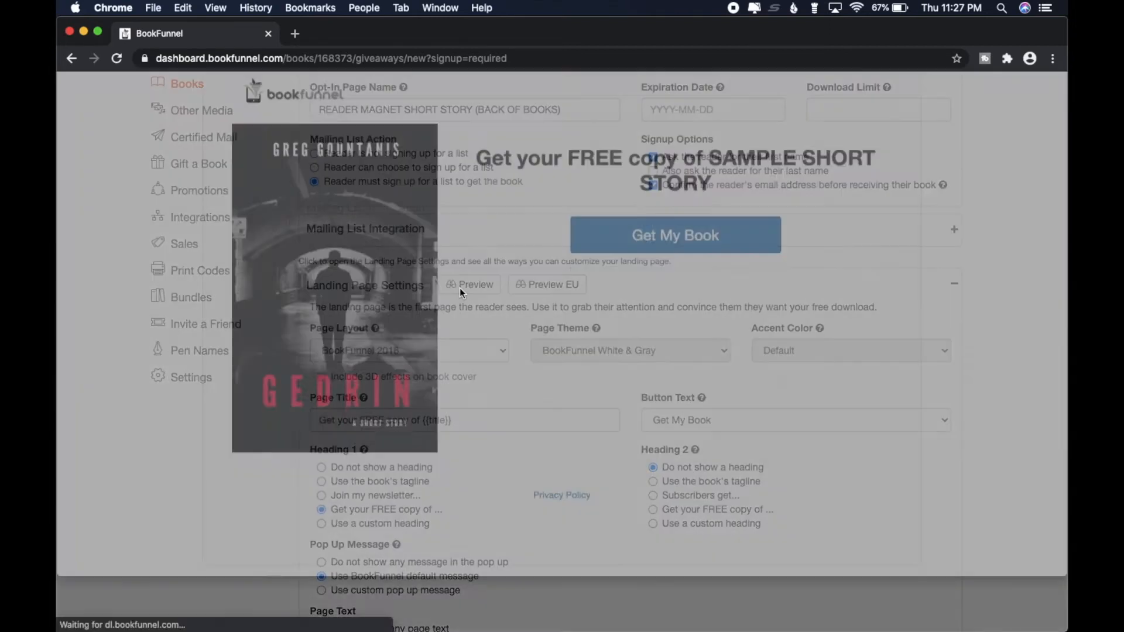
{"action": "scroll", "coordinate": [972, 405], "scroll_direction": "down", "scroll_amount": 2}
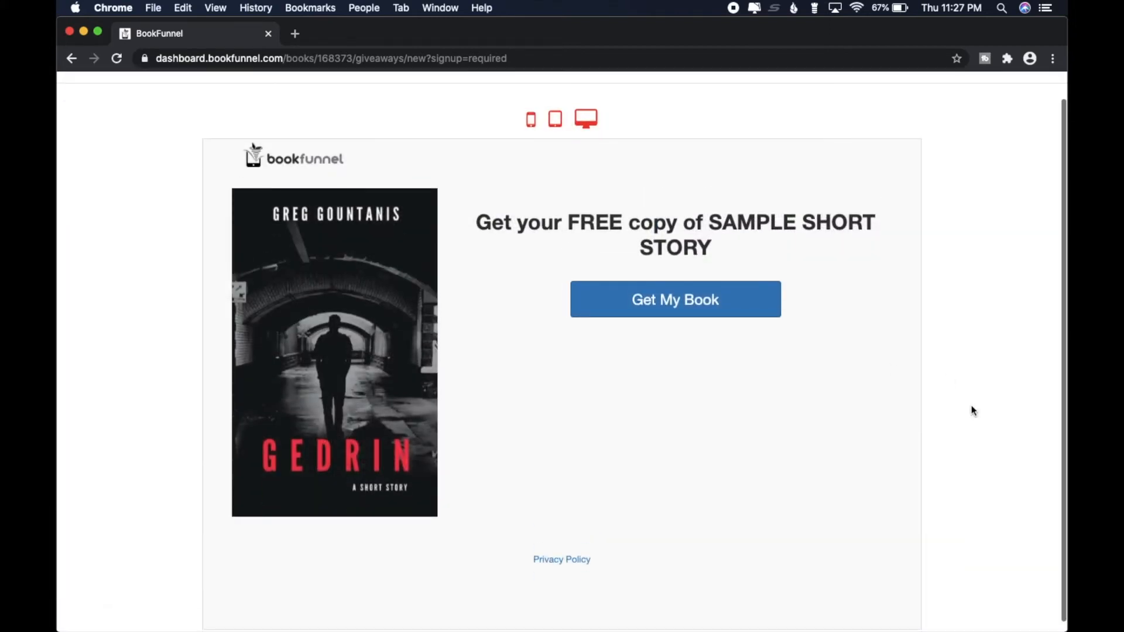
{"action": "scroll", "coordinate": [971, 406], "scroll_direction": "up", "scroll_amount": 2}
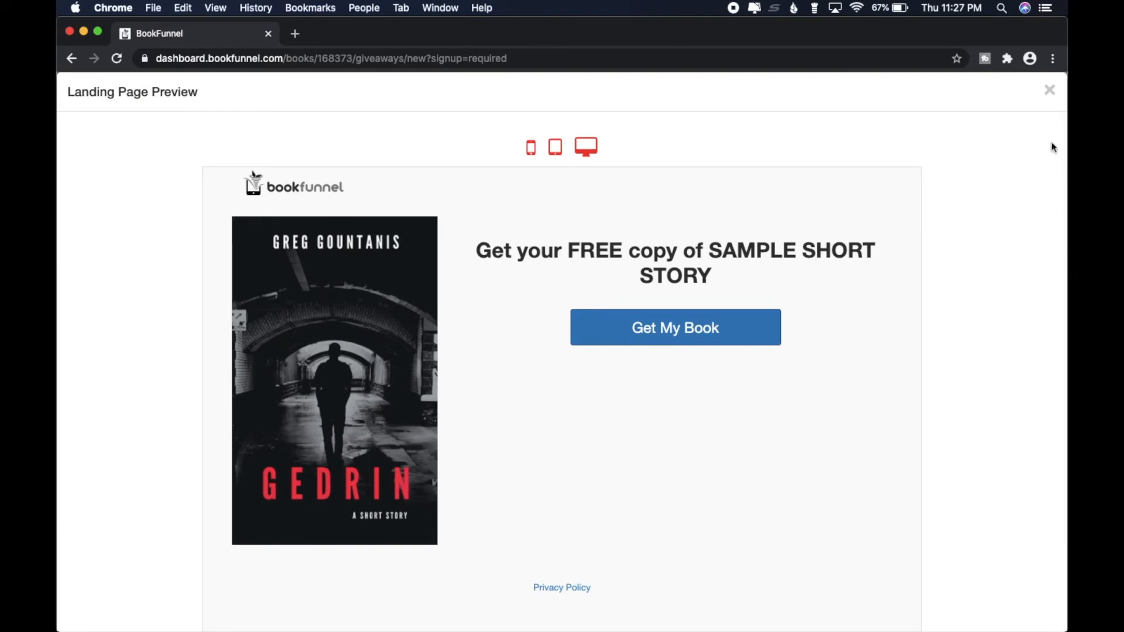
{"action": "left_click", "coordinate": [1050, 91]}
{"action": "left_click", "coordinate": [437, 353]}
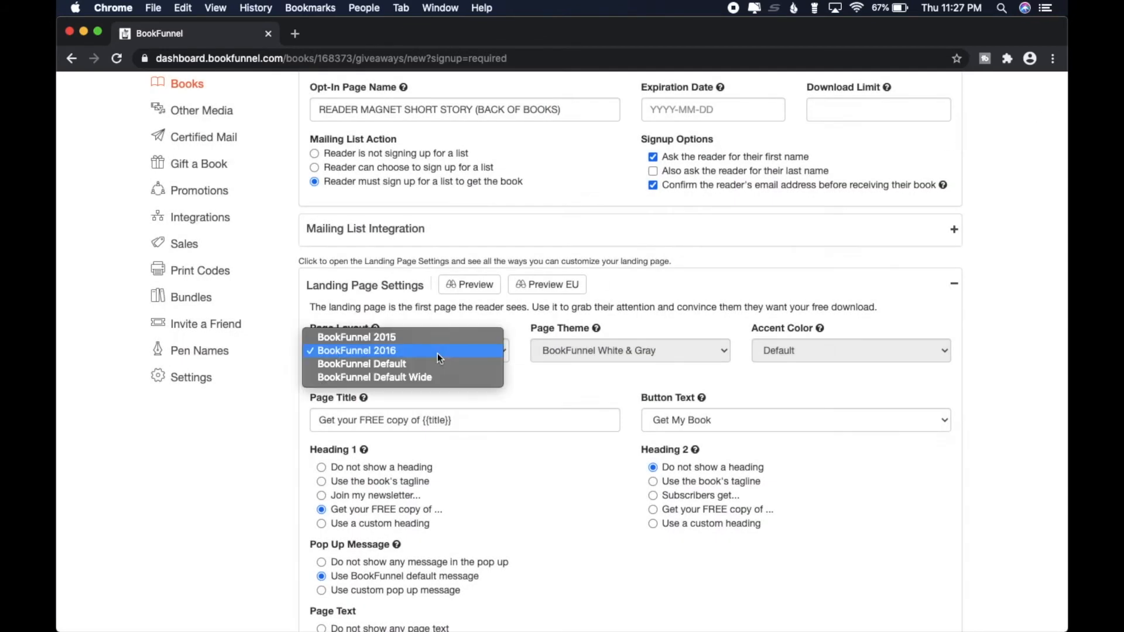
{"action": "left_click", "coordinate": [427, 363]}
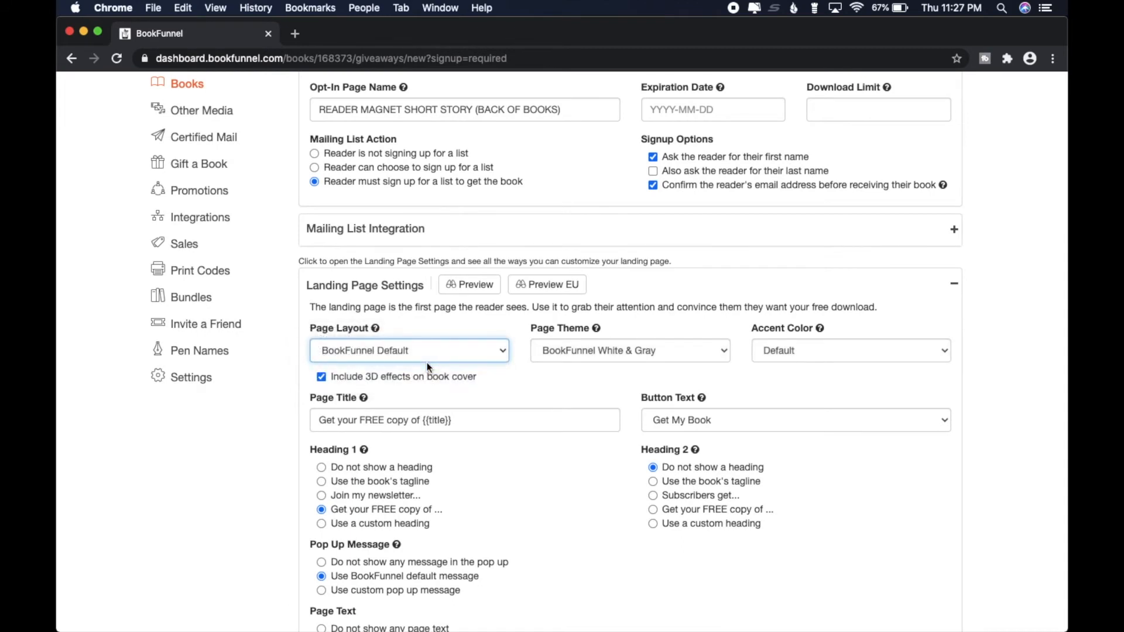
- Set the page theme to BookFunnel Solid Black, check it in the landing page preview and close the preview
{"action": "left_click", "coordinate": [662, 361]}
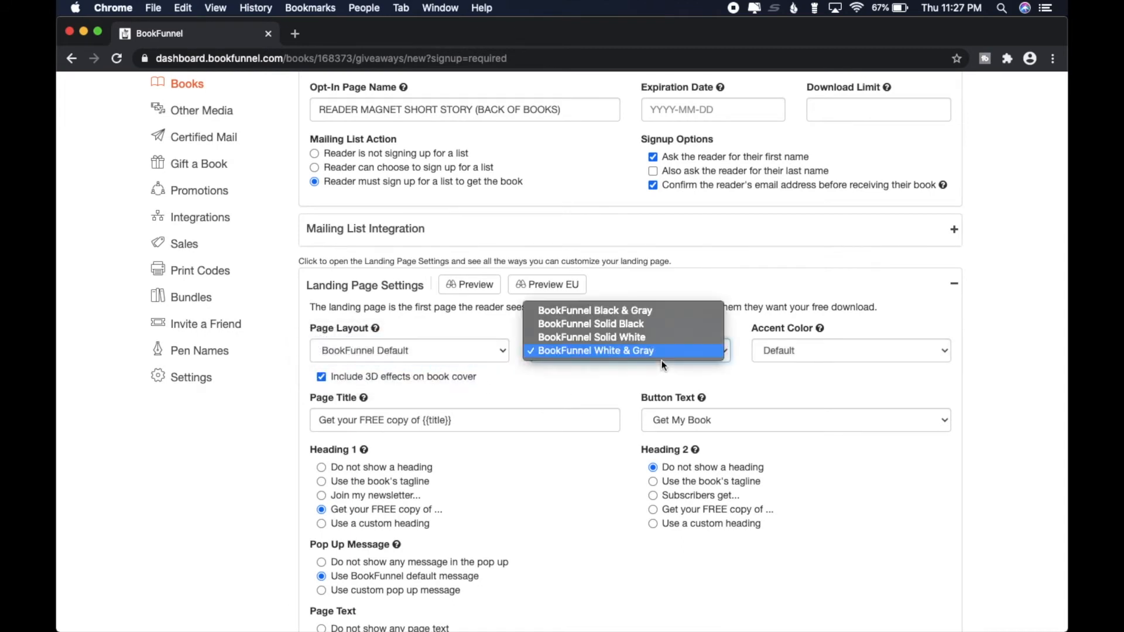
{"action": "left_click", "coordinate": [619, 326]}
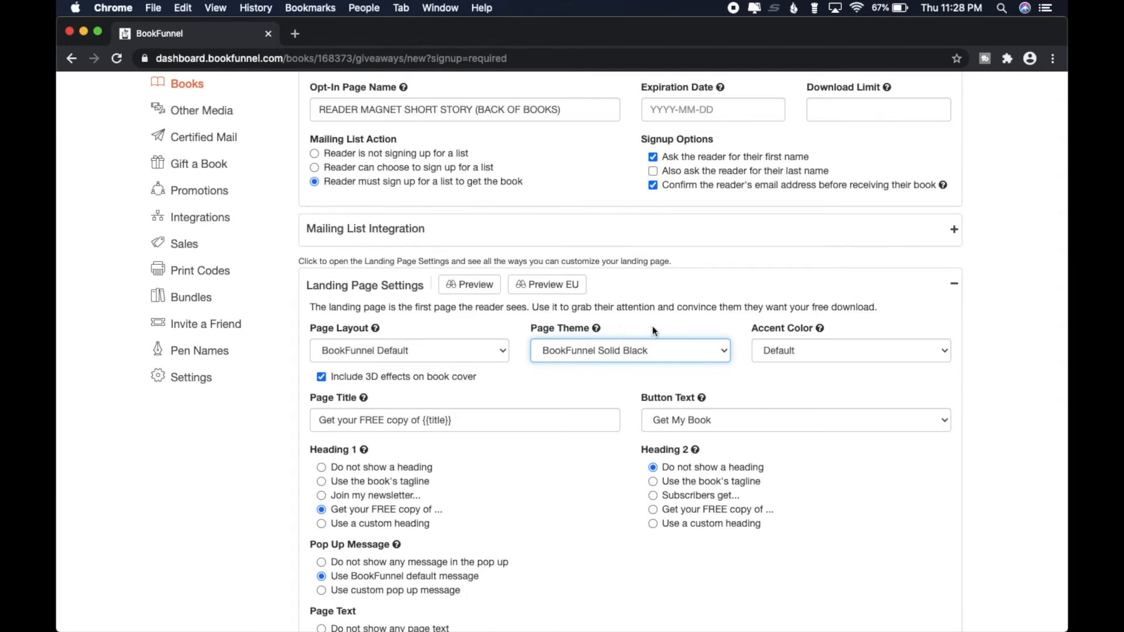
{"action": "left_click", "coordinate": [469, 285]}
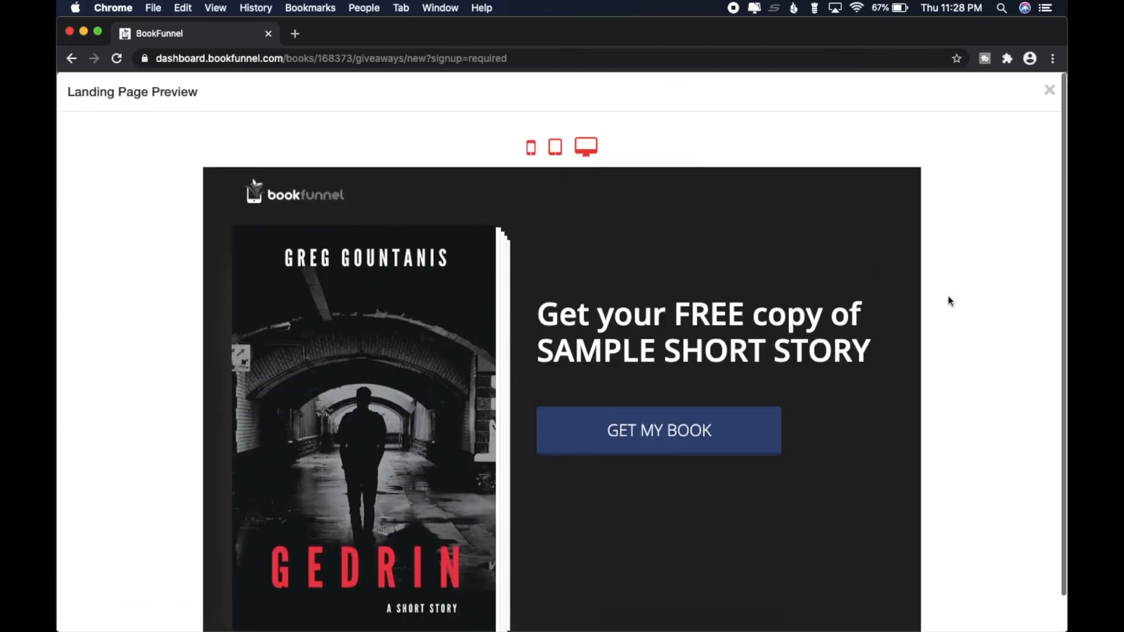
{"action": "scroll", "coordinate": [949, 301], "scroll_direction": "down", "scroll_amount": 2}
{"action": "scroll", "coordinate": [950, 300], "scroll_direction": "up", "scroll_amount": 2}
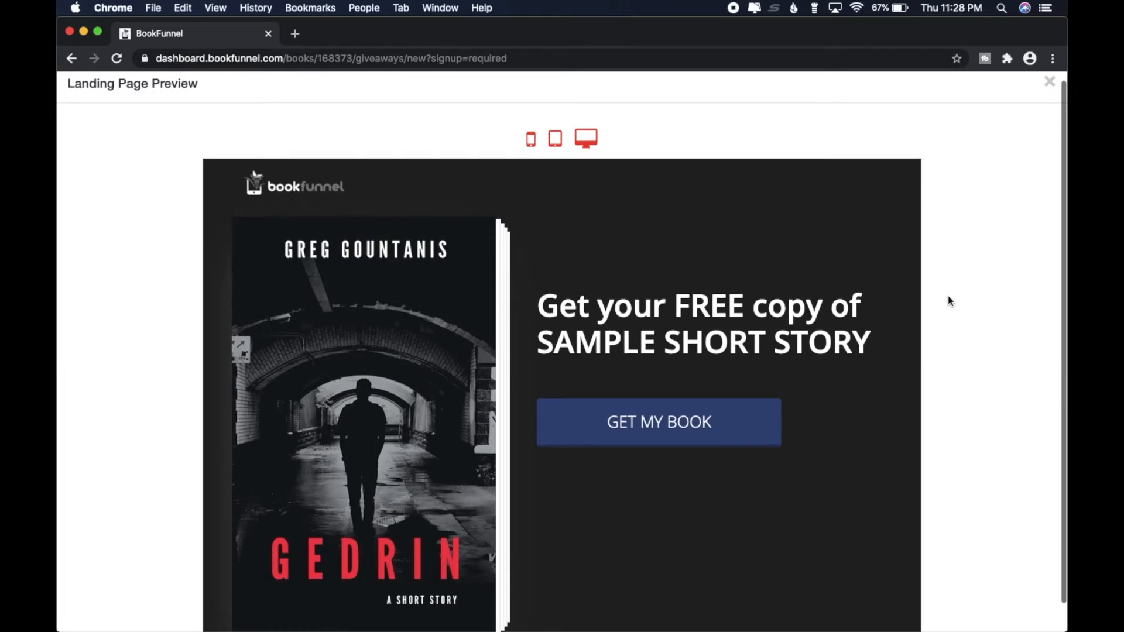
{"action": "scroll", "coordinate": [949, 300], "scroll_direction": "down", "scroll_amount": 2}
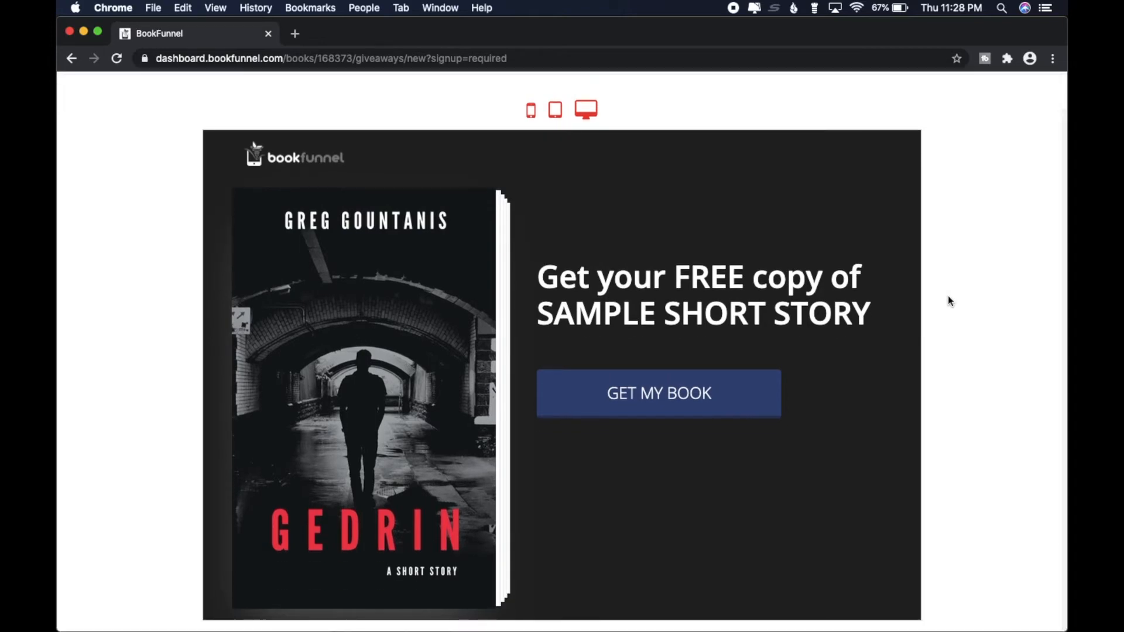
{"action": "scroll", "coordinate": [949, 301], "scroll_direction": "up", "scroll_amount": 2}
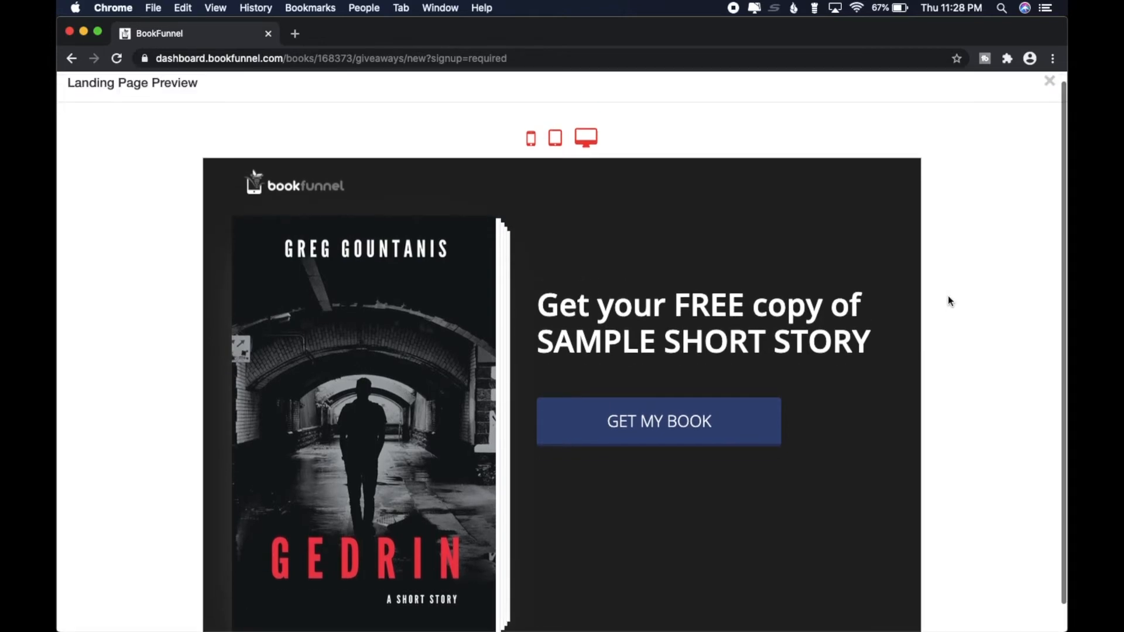
{"action": "left_click", "coordinate": [1049, 90]}
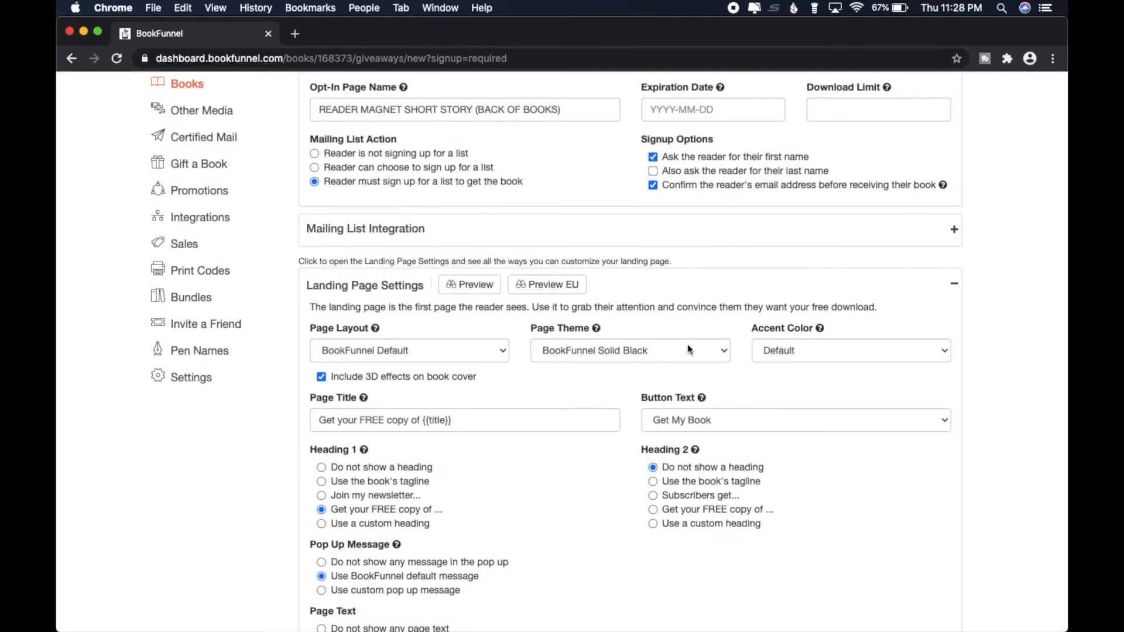
- Try the Pink accent color in the landing page preview, and set the accent color back to Default
{"action": "left_click", "coordinate": [883, 357]}
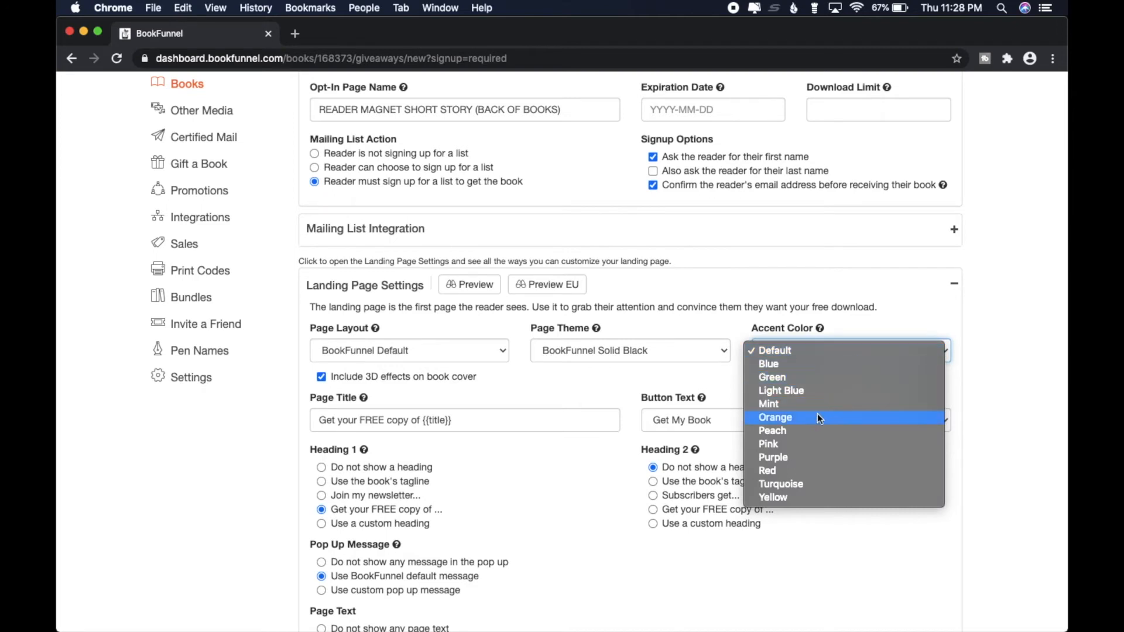
{"action": "left_click", "coordinate": [792, 446]}
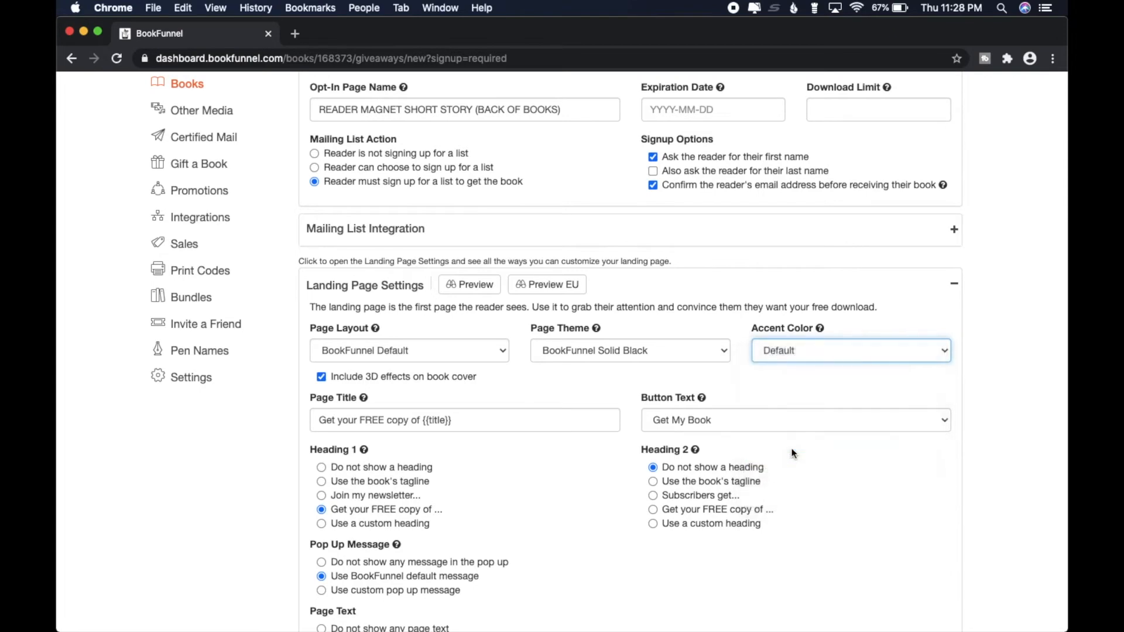
{"action": "left_click", "coordinate": [992, 370]}
{"action": "left_click", "coordinate": [475, 286]}
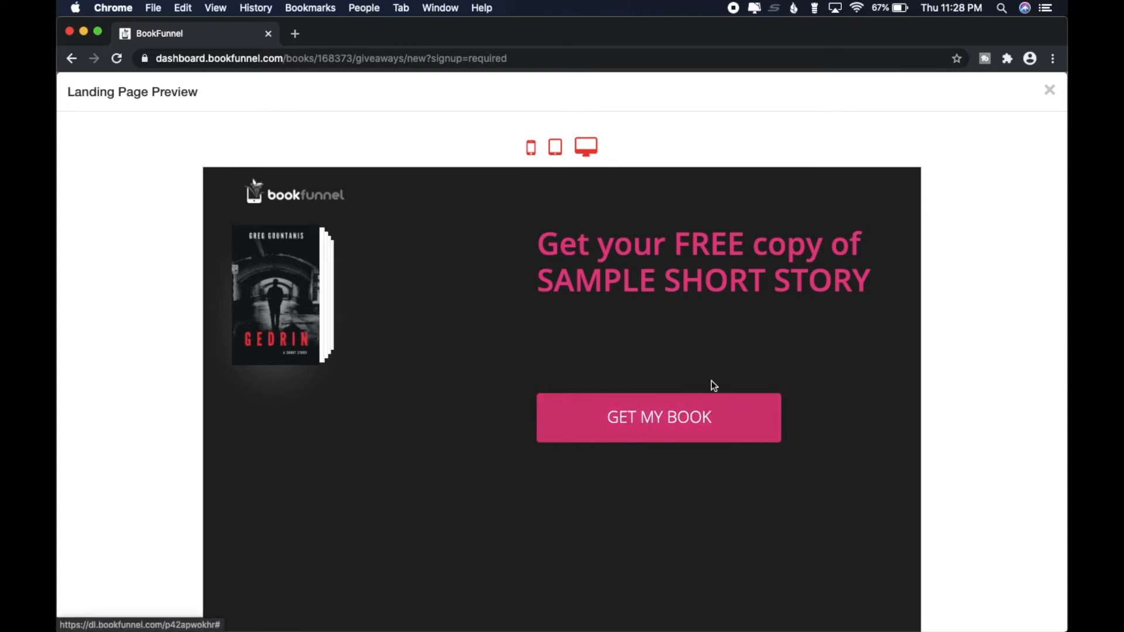
{"action": "left_click", "coordinate": [1051, 90]}
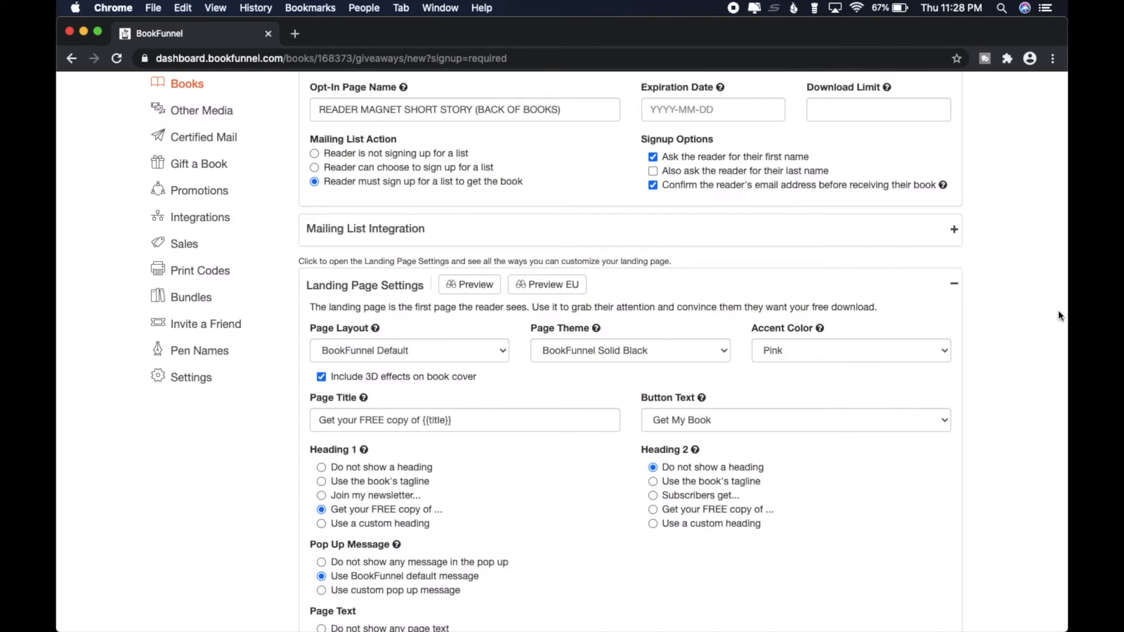
{"action": "left_click", "coordinate": [934, 350]}
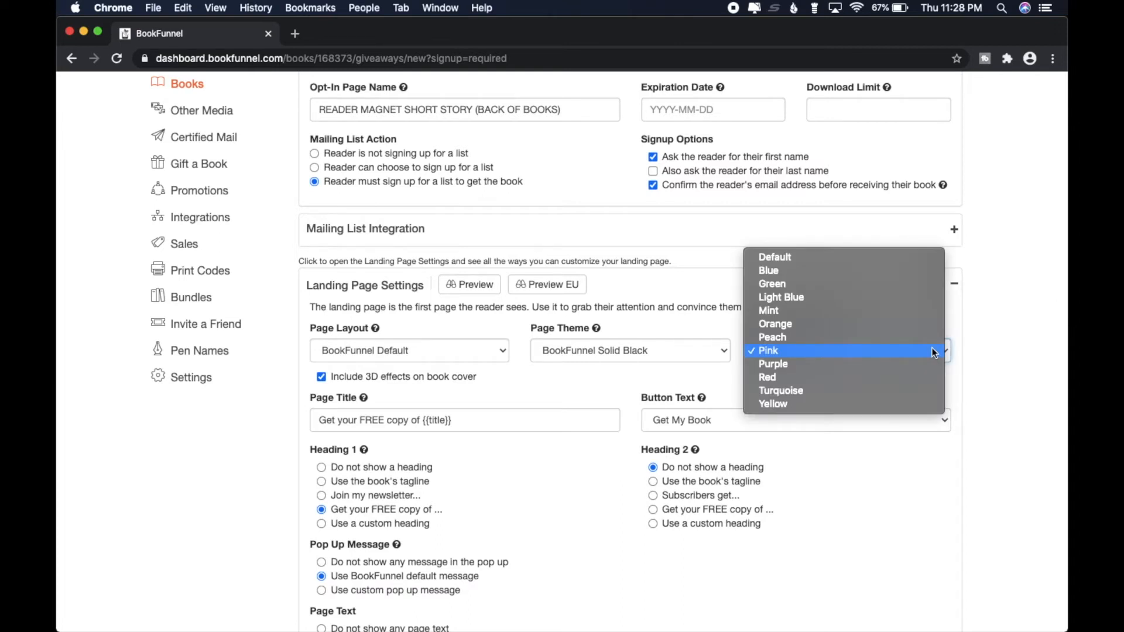
{"action": "left_click", "coordinate": [853, 259]}
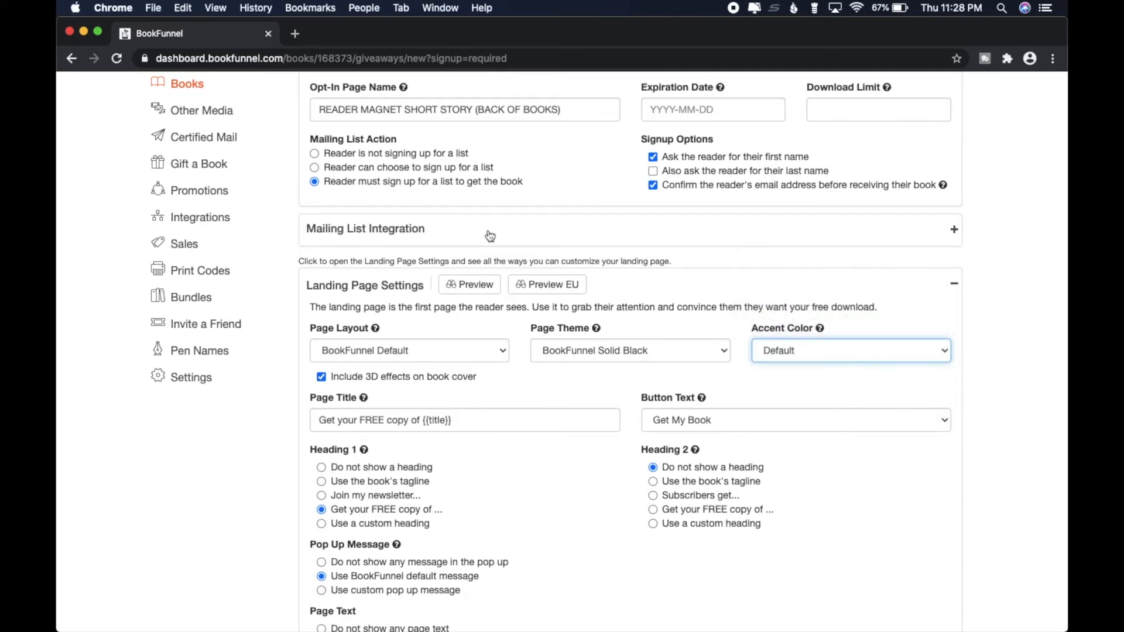
{"action": "left_click", "coordinate": [470, 285]}
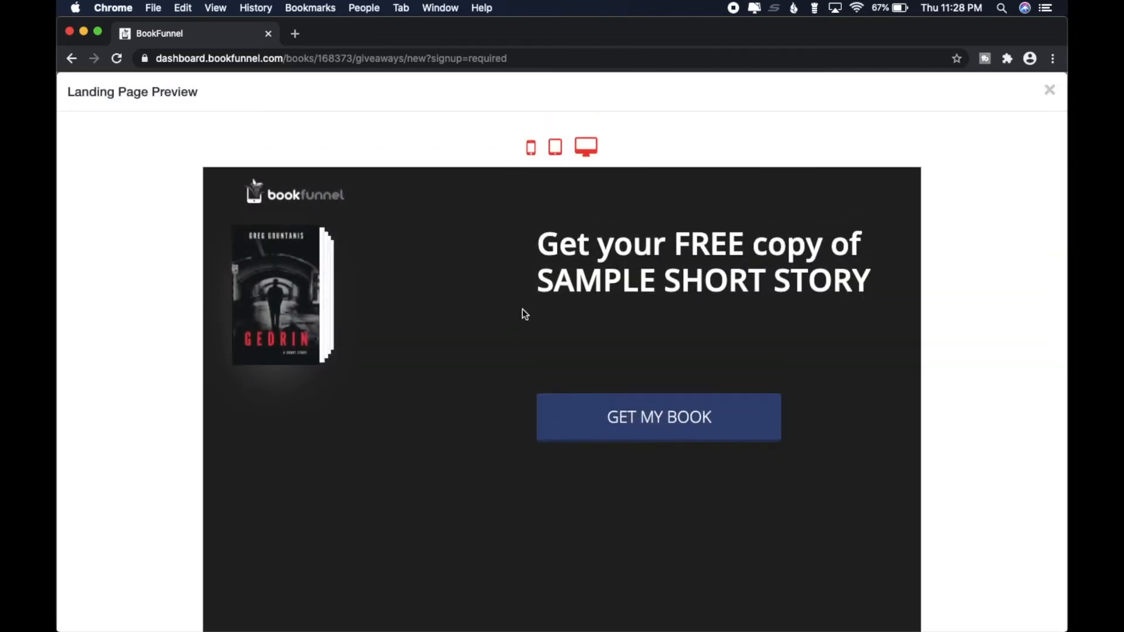
{"action": "left_click", "coordinate": [1049, 90]}
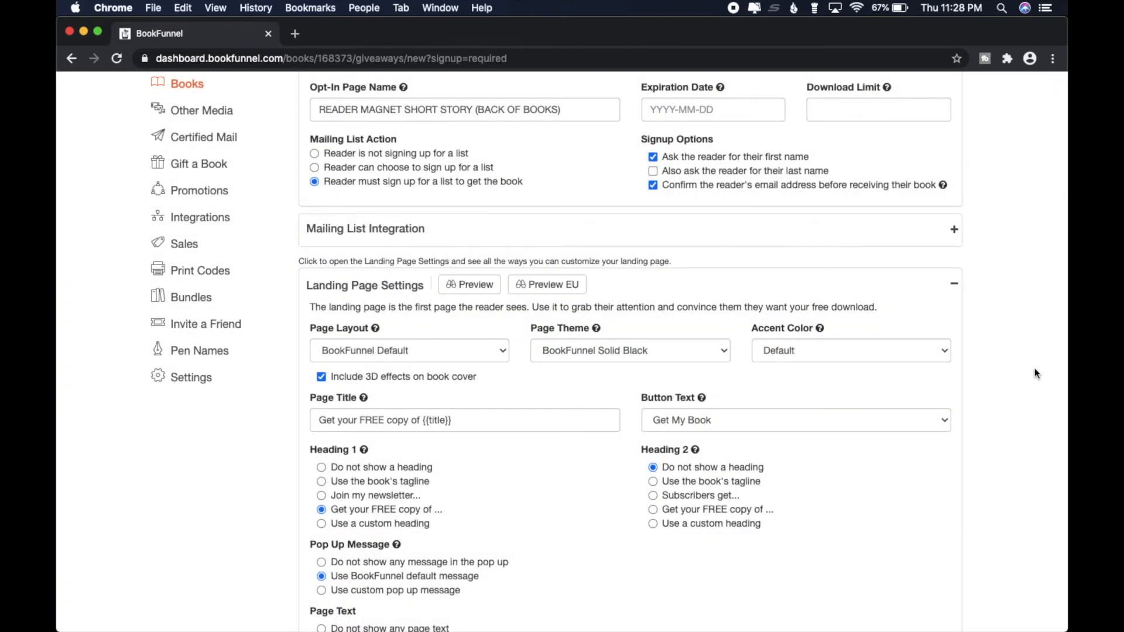
- Replace the landing page's title with READER MAGNET GET IT NOW
{"action": "scroll", "coordinate": [1036, 373], "scroll_direction": "down", "scroll_amount": 4}
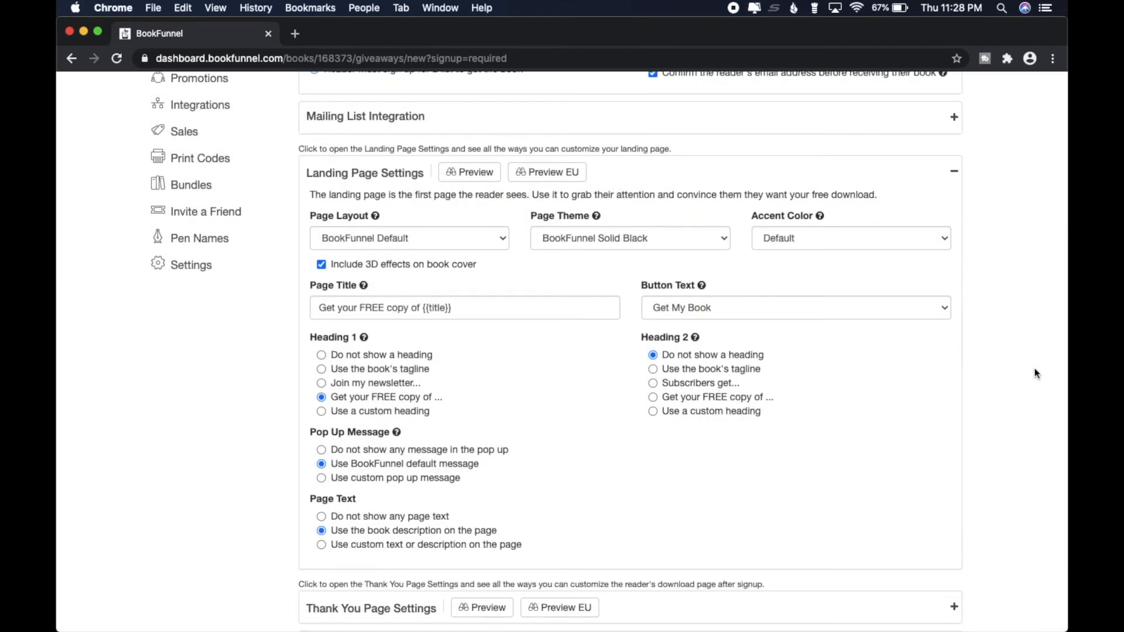
{"action": "scroll", "coordinate": [1035, 373], "scroll_direction": "down", "scroll_amount": 1}
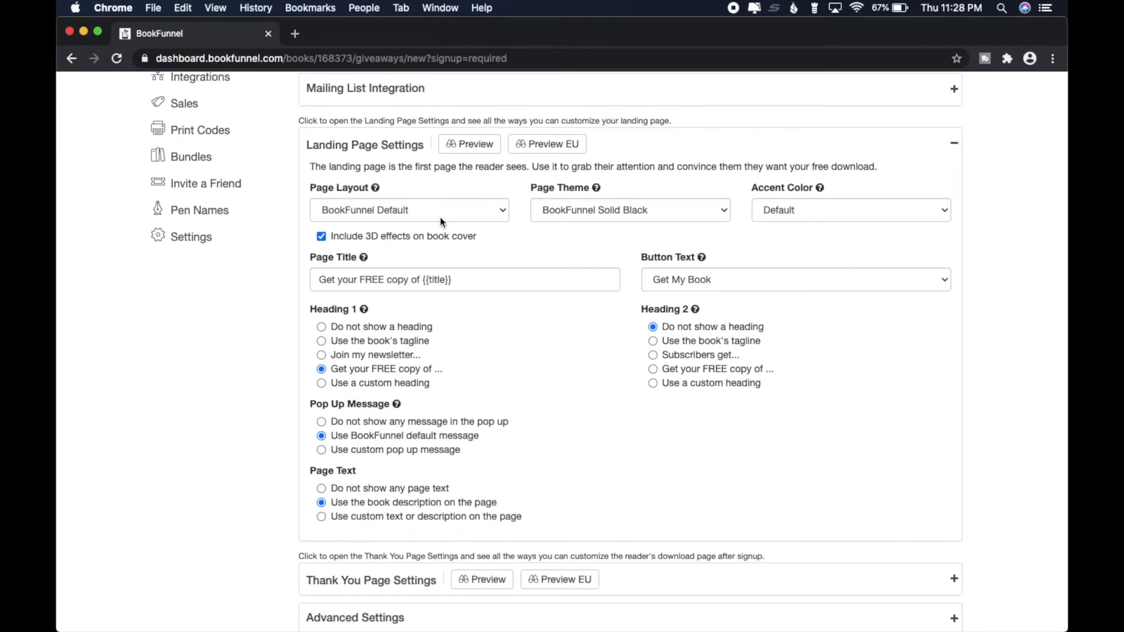
{"action": "mouse_move", "coordinate": [366, 258]}
{"action": "left_click", "coordinate": [328, 258]}
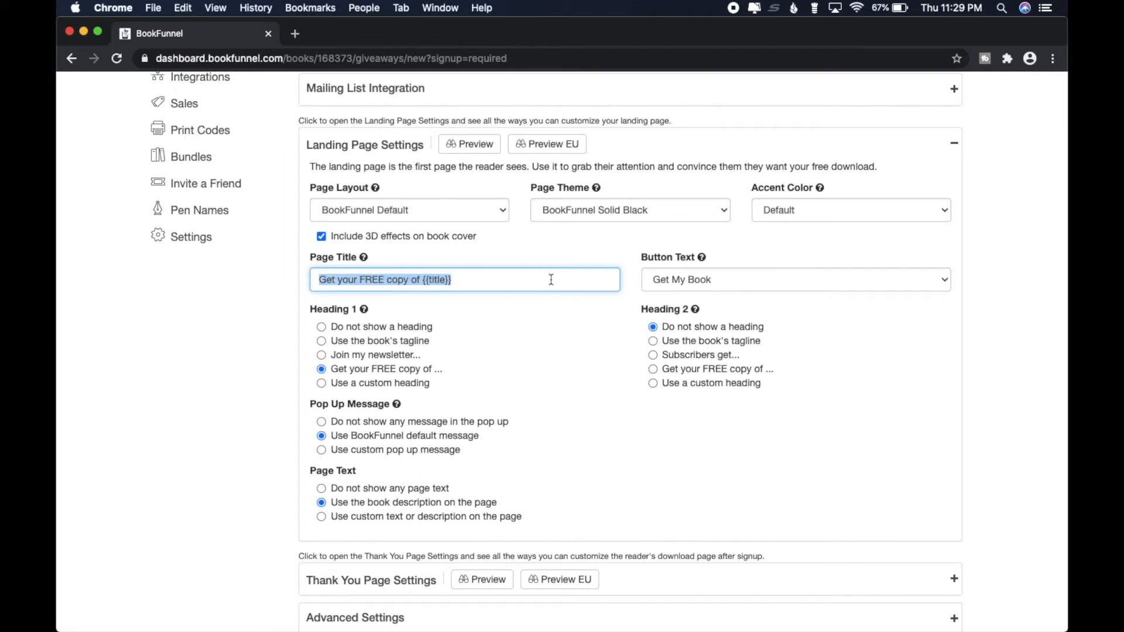
{"action": "key", "text": "BackSpace"}
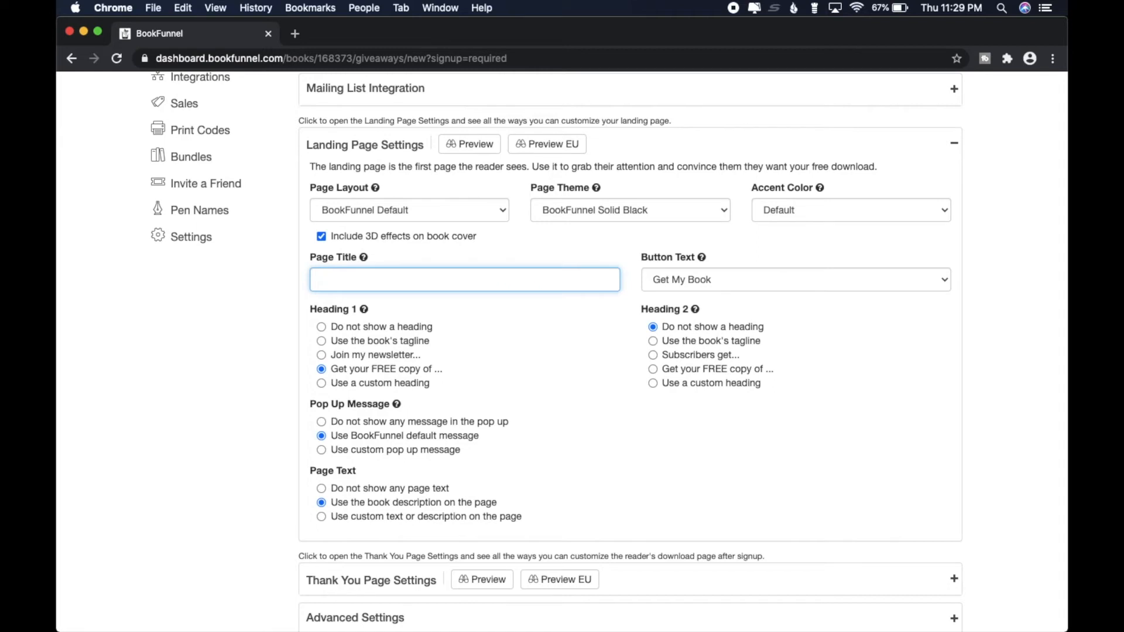
{"action": "type", "text": "READER MAGNET GET IT NOW"}
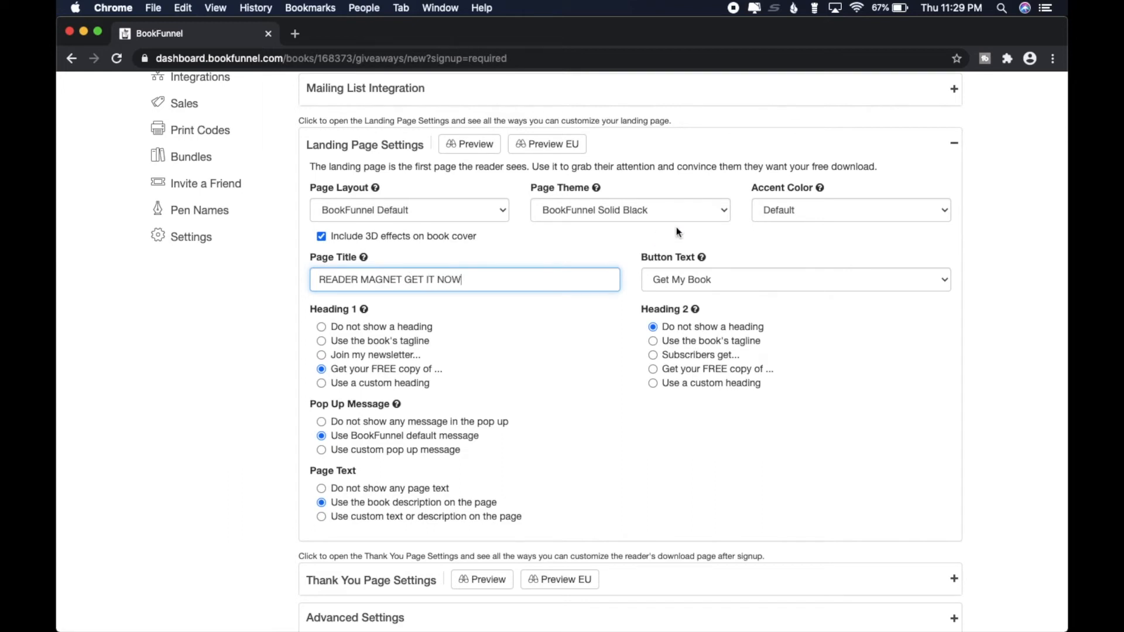
- Set the landing page's button text to Get My Story and check it in the preview
{"action": "left_click", "coordinate": [878, 282]}
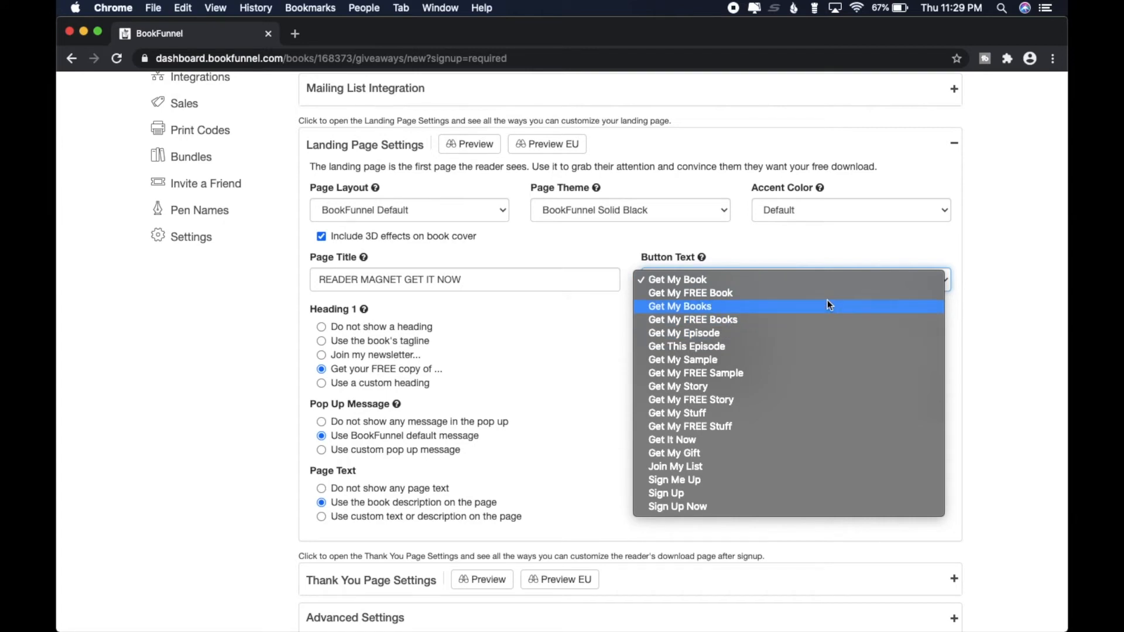
{"action": "left_click", "coordinate": [748, 387]}
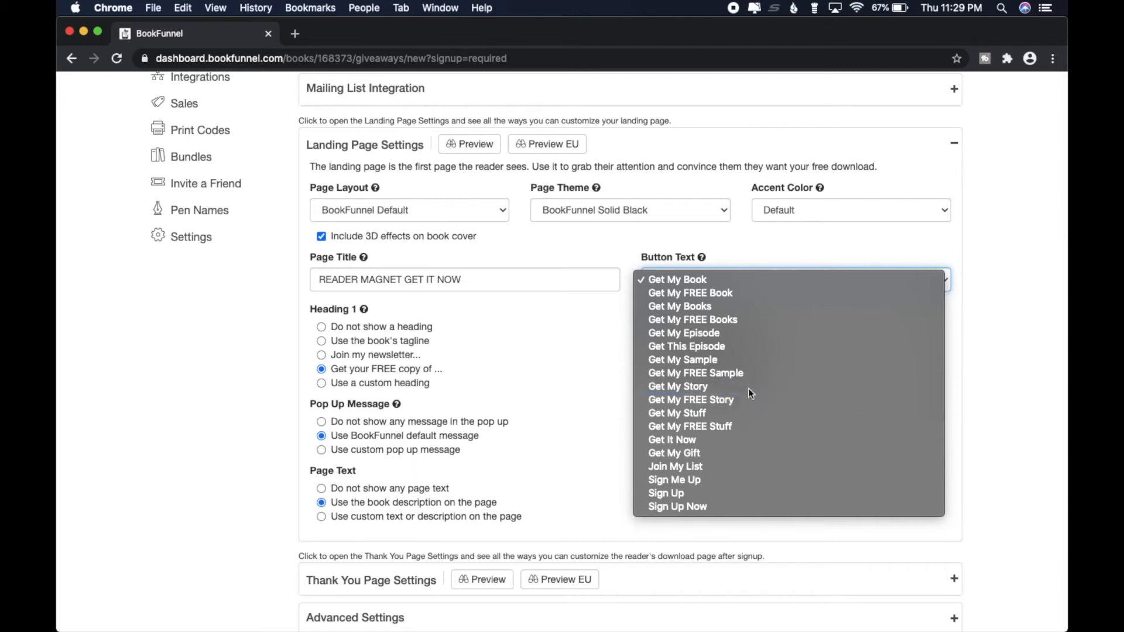
{"action": "left_click", "coordinate": [488, 147]}
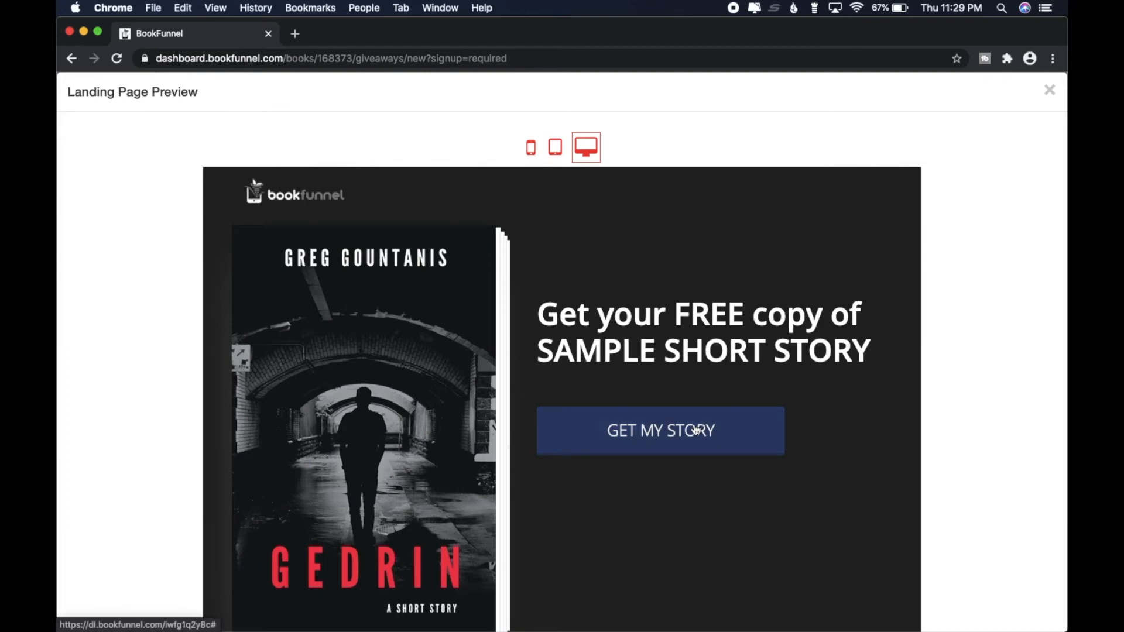
{"action": "scroll", "coordinate": [1047, 414], "scroll_direction": "down", "scroll_amount": 2}
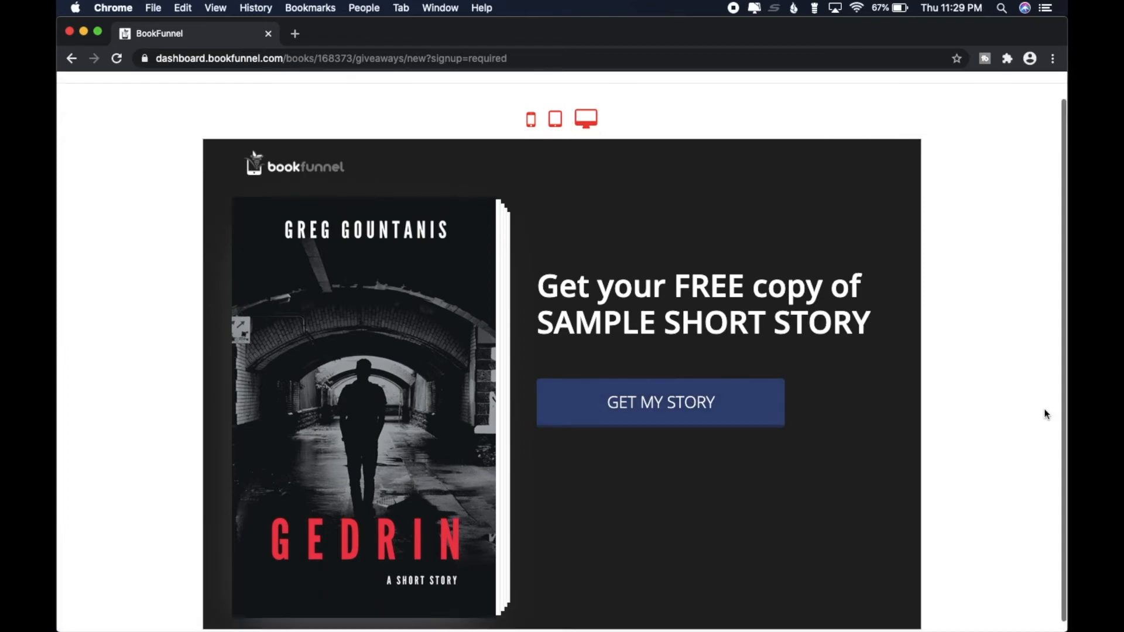
{"action": "scroll", "coordinate": [1046, 415], "scroll_direction": "up", "scroll_amount": 1}
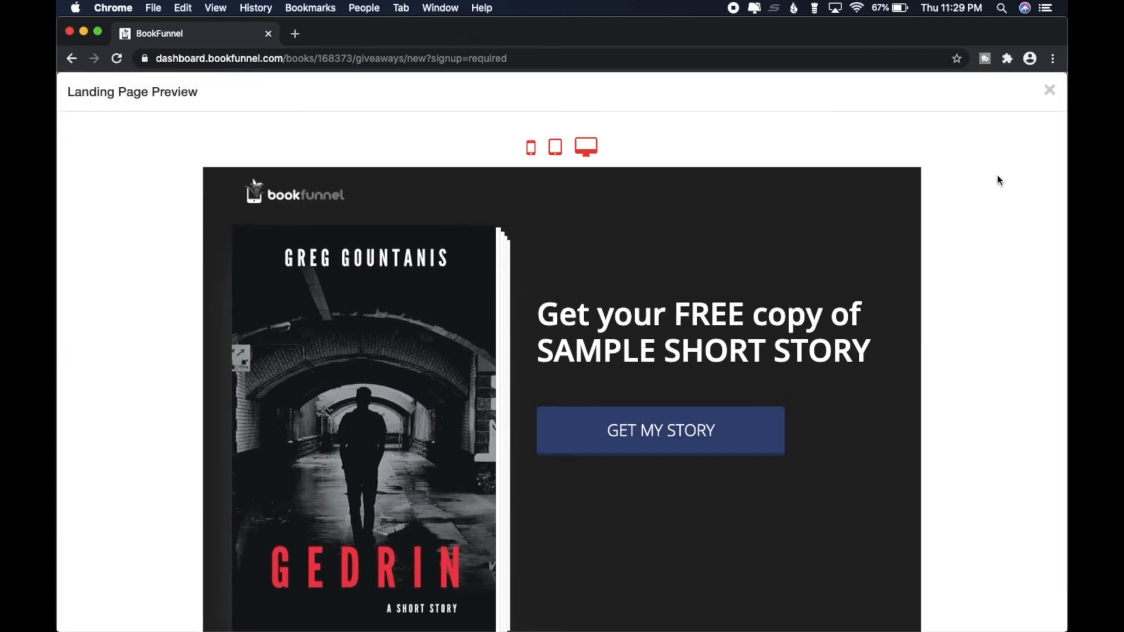
{"action": "left_click", "coordinate": [1049, 90]}
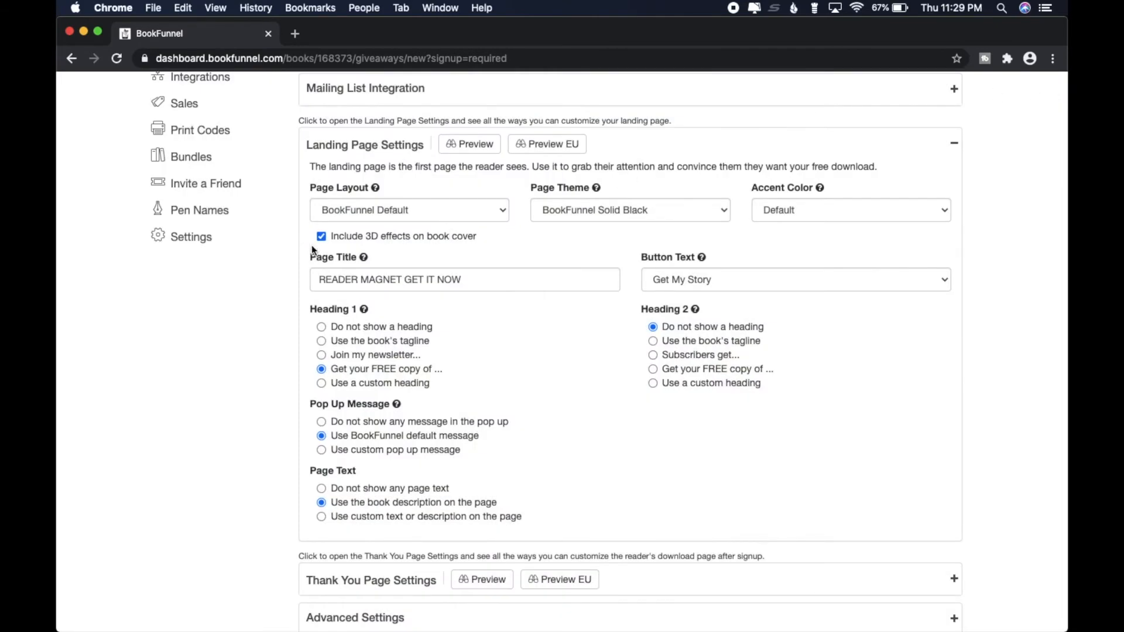
{"action": "left_click", "coordinate": [486, 142]}
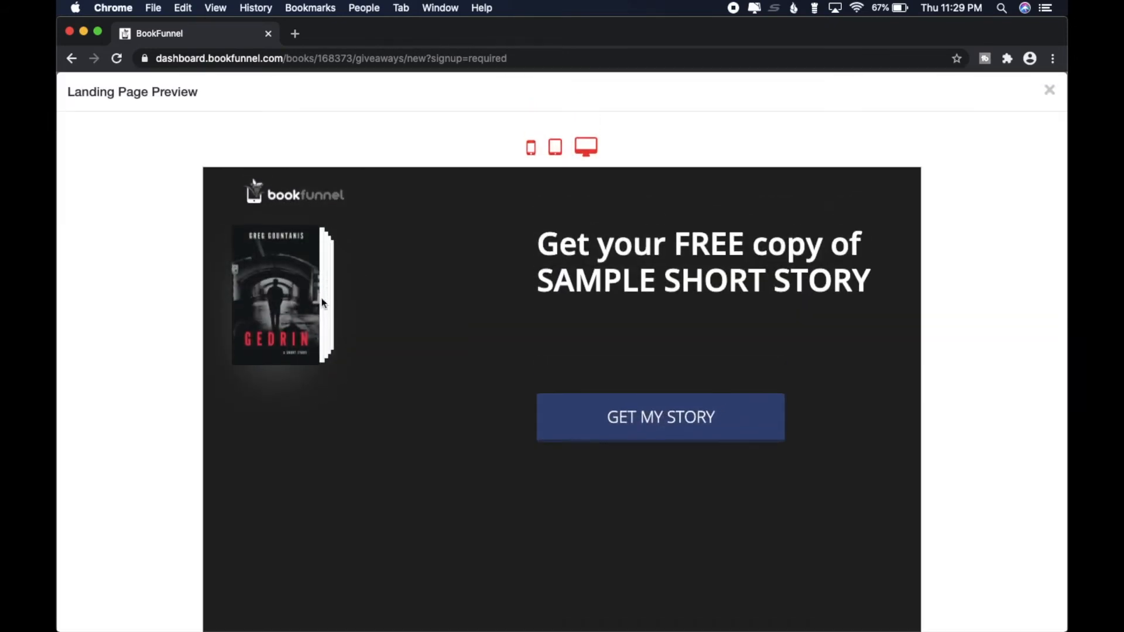
{"action": "left_click", "coordinate": [1050, 92]}
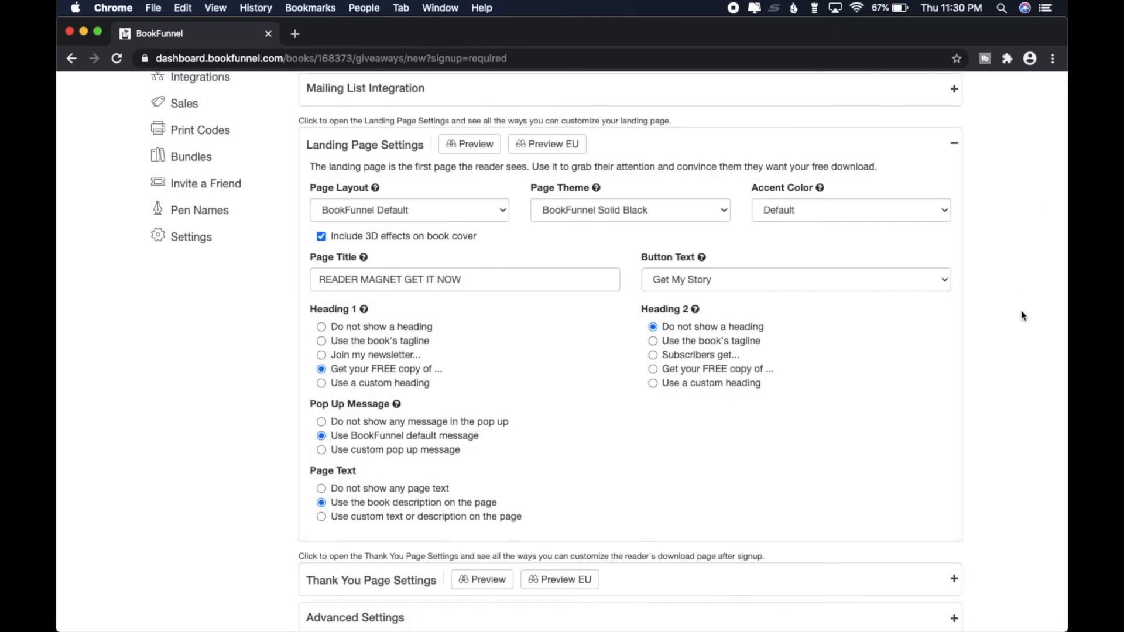
- Review the heading options of the landing page and check its current heading in the preview
{"action": "scroll", "coordinate": [1021, 311], "scroll_direction": "down", "scroll_amount": 2}
{"action": "scroll", "coordinate": [1021, 311], "scroll_direction": "down", "scroll_amount": 1}
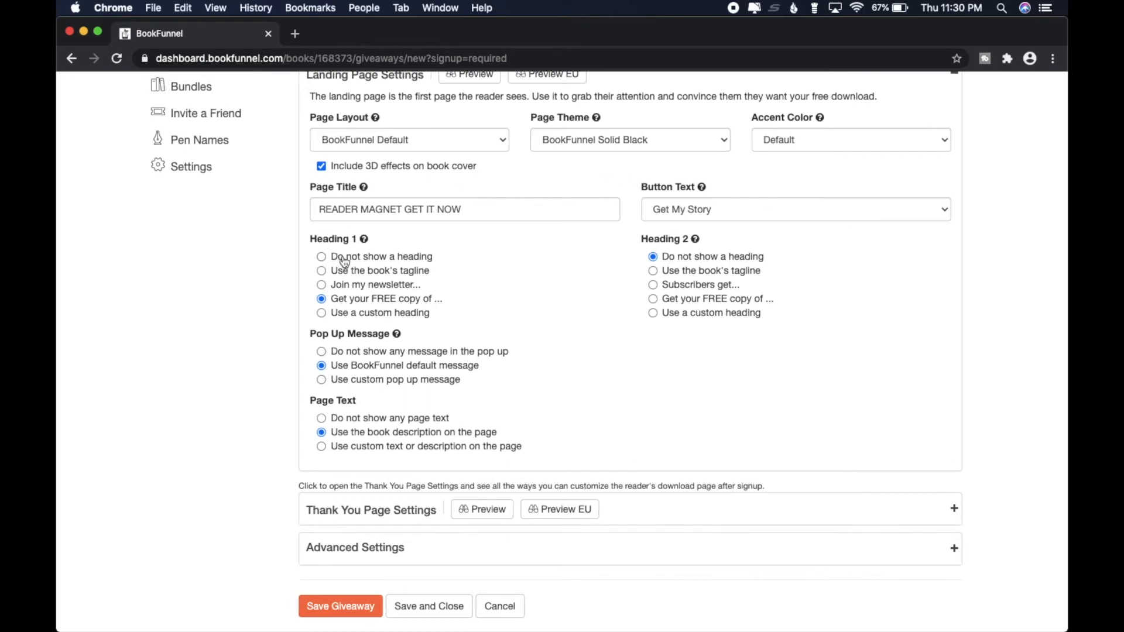
{"action": "mouse_move", "coordinate": [367, 241]}
{"action": "scroll", "coordinate": [1034, 344], "scroll_direction": "up", "scroll_amount": 3}
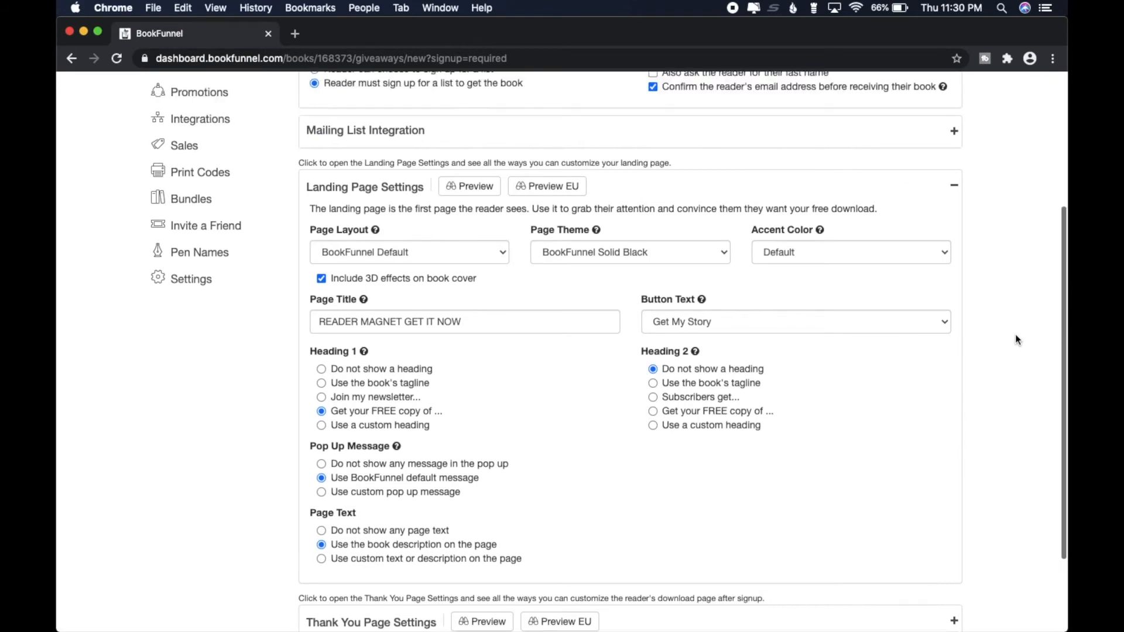
{"action": "scroll", "coordinate": [1017, 339], "scroll_direction": "up", "scroll_amount": 1}
{"action": "left_click", "coordinate": [469, 214]}
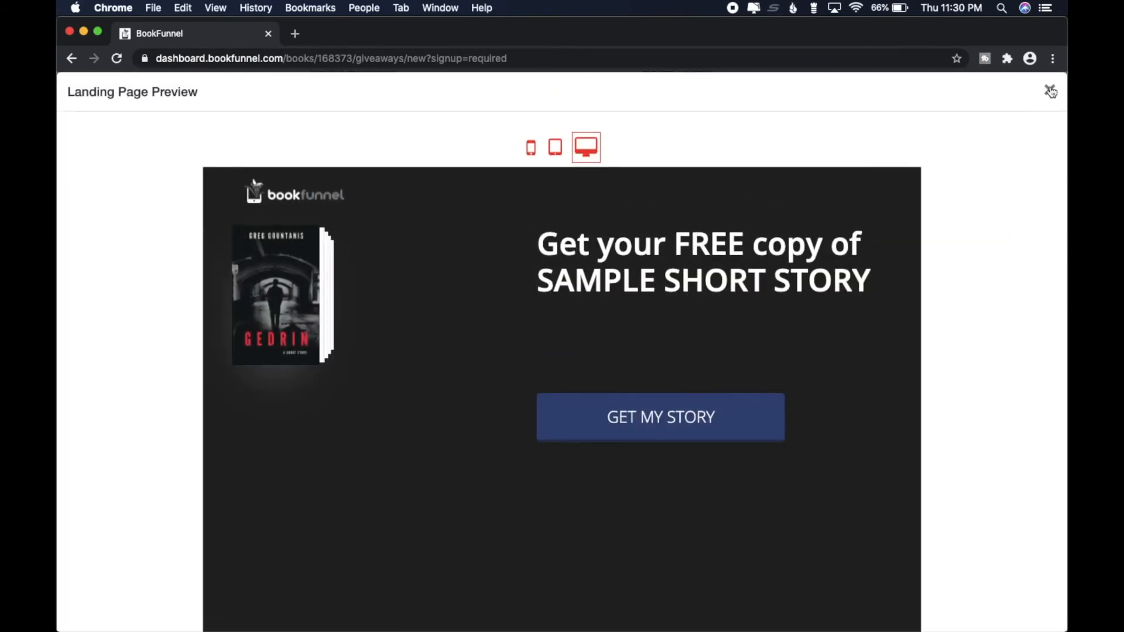
{"action": "left_click", "coordinate": [1051, 92]}
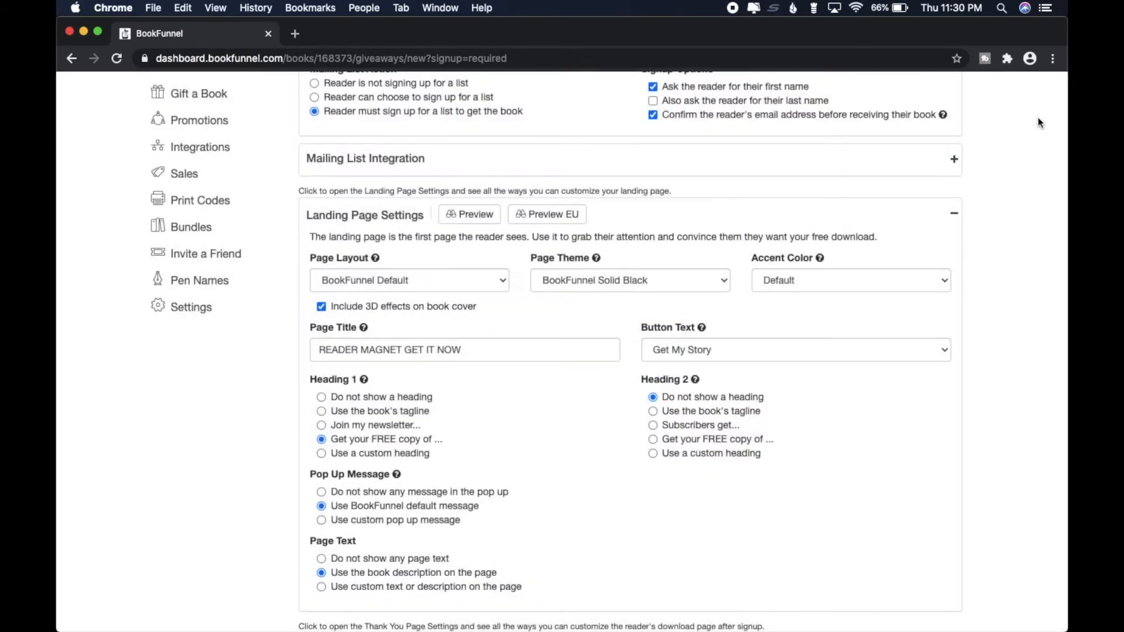
- Give Heading 1 a custom text, JOIN THE, the author's name, AUTHOR MAILING LIST AND GET THE FREE PREQUEL TO THE LANCE GEDRIN SERIES
{"action": "left_click", "coordinate": [321, 454]}
{"action": "left_click", "coordinate": [408, 473]}
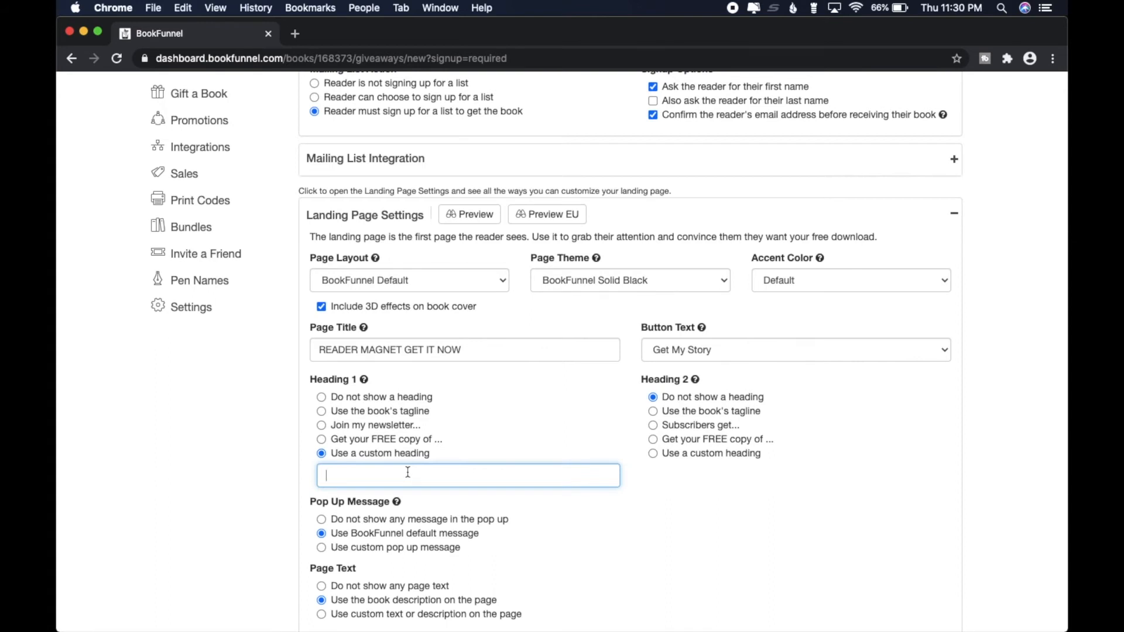
{"action": "type", "text": "JOINM"}
{"action": "key", "text": "BackSpace"}
{"action": "type", "text": "MY"}
{"action": "key", "text": "BackSpace"}
{"action": "key", "text": "BackSpace"}
{"action": "key", "text": "BackSpace"}
{"action": "type", "text": "THE GREG GOUNTANIS AUTHOR MAILING LIST AND GET"}
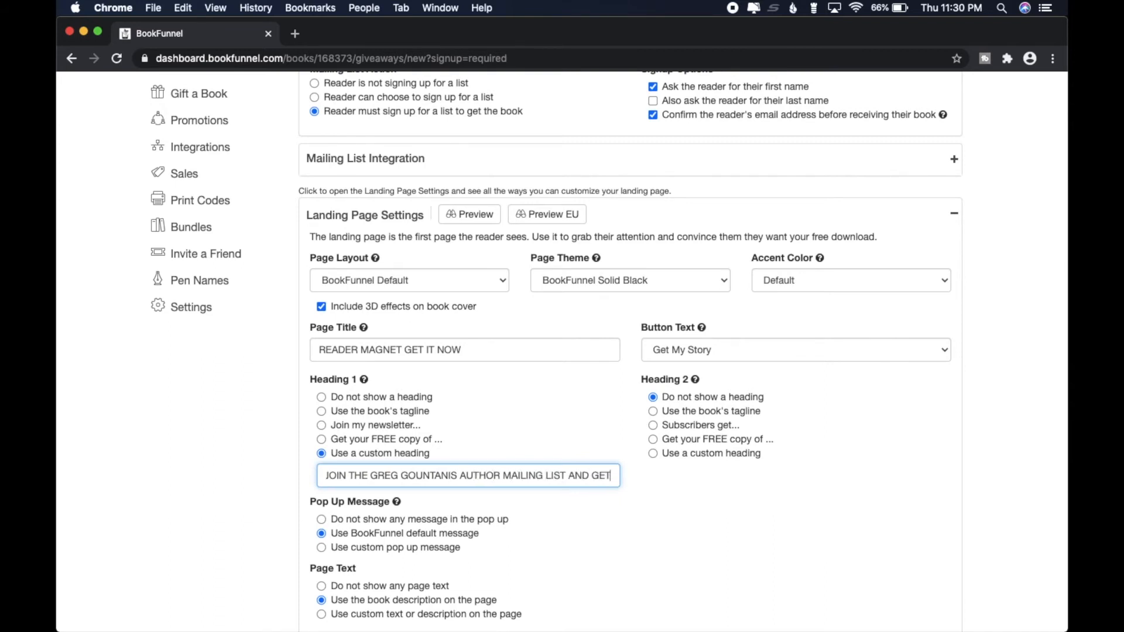
{"action": "type", "text": " A FREE SHOR"}
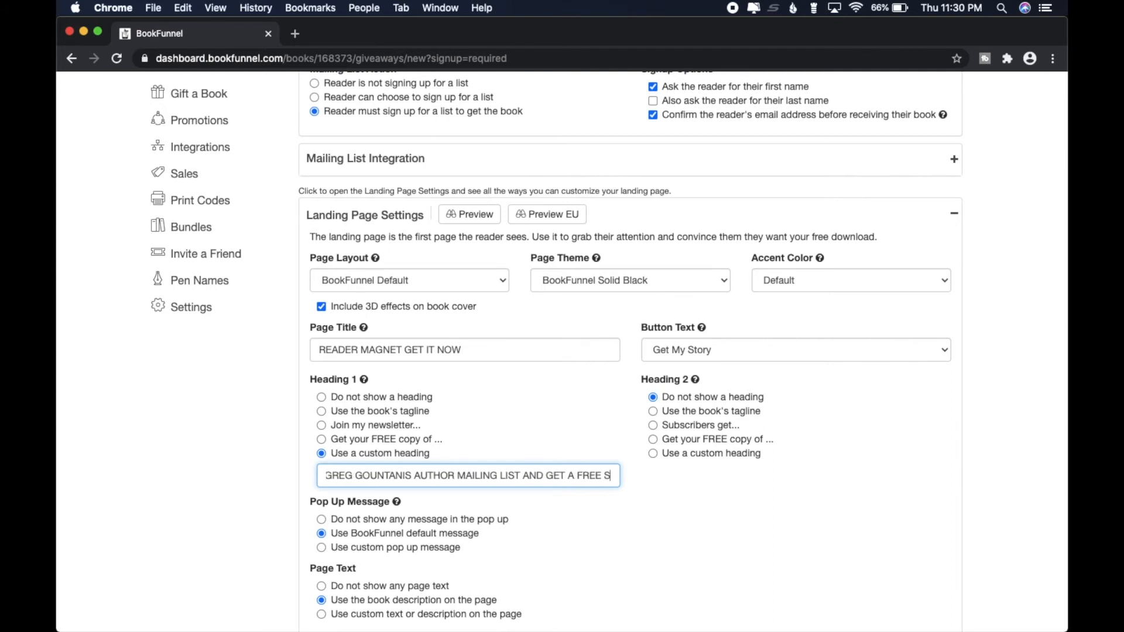
{"action": "key", "text": "BackSpace"}
{"action": "key", "text": "BackSpace"}
{"action": "key", "text": "BackSpace"}
{"action": "key", "text": "BackSpace"}
{"action": "key", "text": "BackSpace"}
{"action": "key", "text": "BackSpace"}
{"action": "key", "text": "BackSpace"}
{"action": "key", "text": "BackSpace"}
{"action": "key", "text": "BackSpace"}
{"action": "key", "text": "BackSpace"}
{"action": "key", "text": "BackSpace"}
{"action": "key", "text": "BackSpace"}
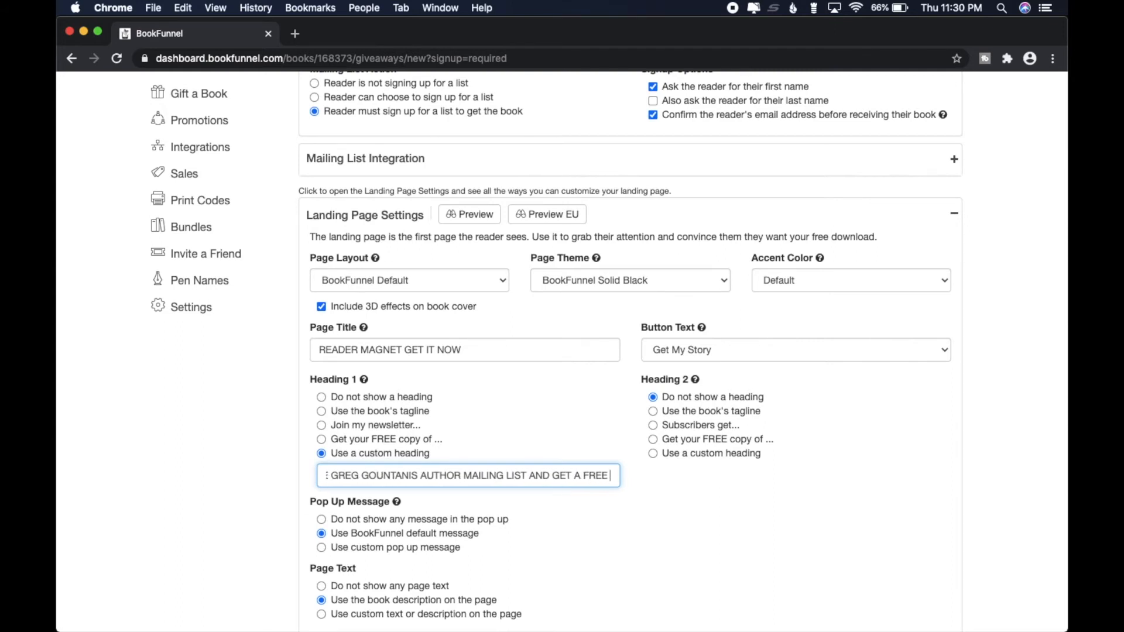
{"action": "type", "text": "TEH FR"}
{"action": "key", "text": "BackSpace"}
{"action": "key", "text": "BackSpace"}
{"action": "key", "text": "BackSpace"}
{"action": "key", "text": "BackSpace"}
{"action": "key", "text": "BackSpace"}
{"action": "type", "text": "HE PR"}
{"action": "key", "text": "BackSpace"}
{"action": "key", "text": "BackSpace"}
{"action": "type", "text": "FREE PREQUEL TO THE LANCE GEDRIN SERIES"}
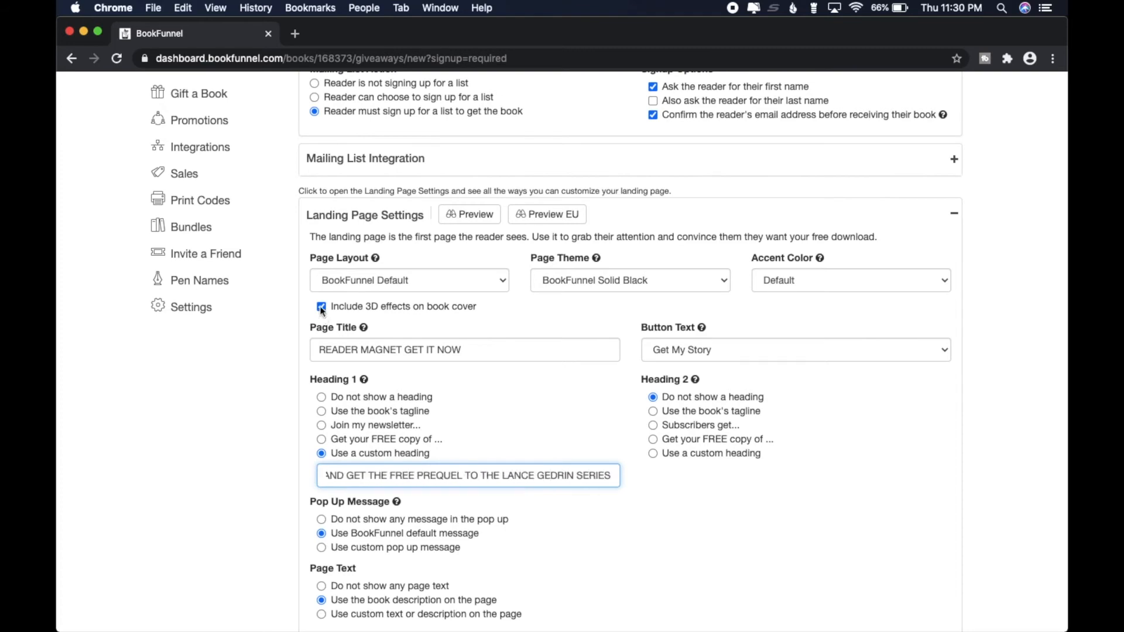
- Preview the landing page in desktop view to check the custom heading next to the book cover
{"action": "left_click", "coordinate": [466, 216]}
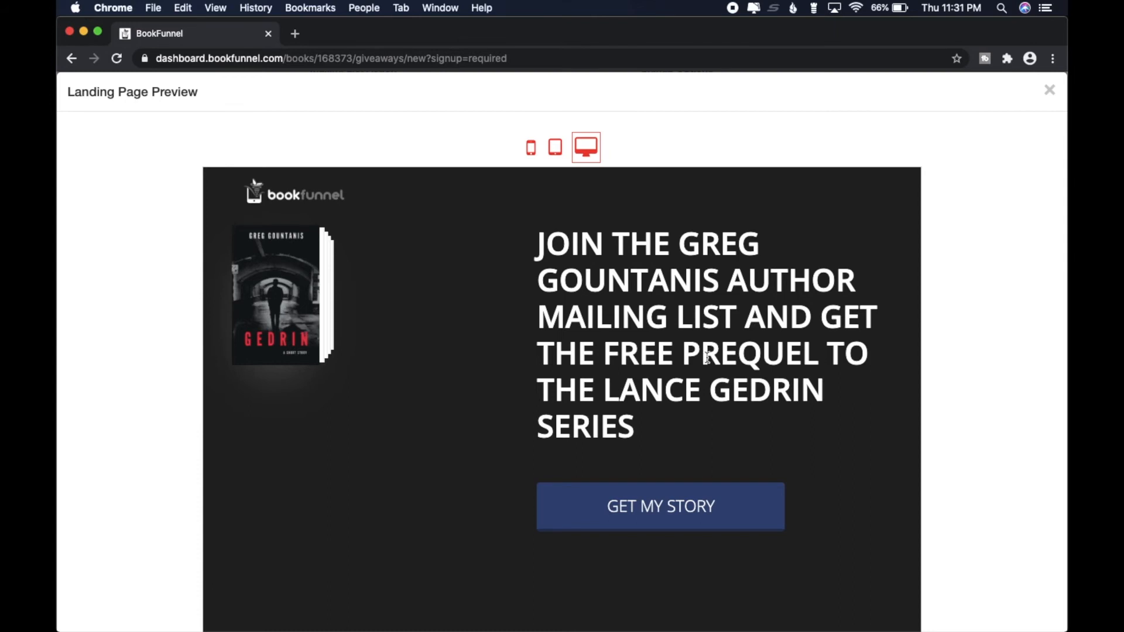
{"action": "left_click", "coordinate": [595, 155]}
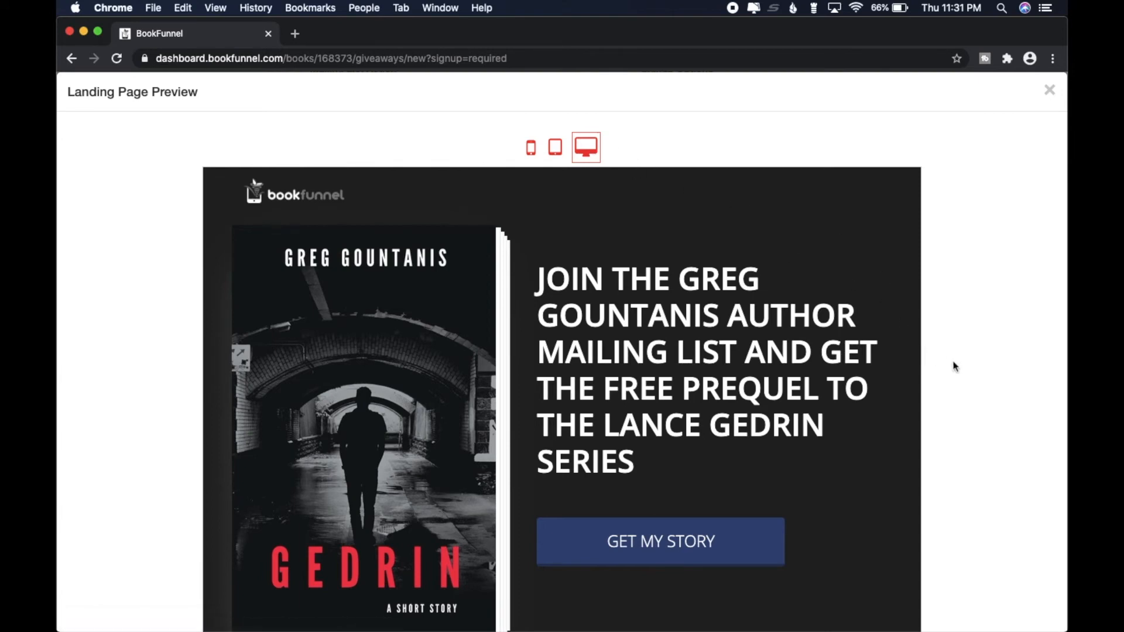
{"action": "scroll", "coordinate": [965, 366], "scroll_direction": "down", "scroll_amount": 2}
{"action": "scroll", "coordinate": [965, 367], "scroll_direction": "up", "scroll_amount": 2}
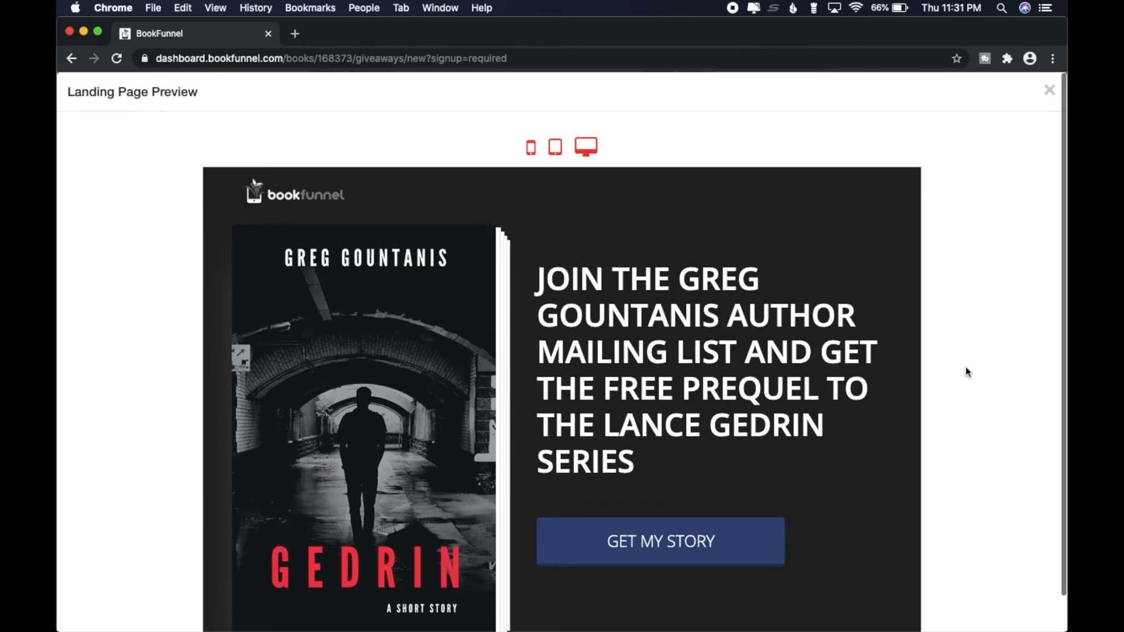
{"action": "scroll", "coordinate": [966, 372], "scroll_direction": "down", "scroll_amount": 1}
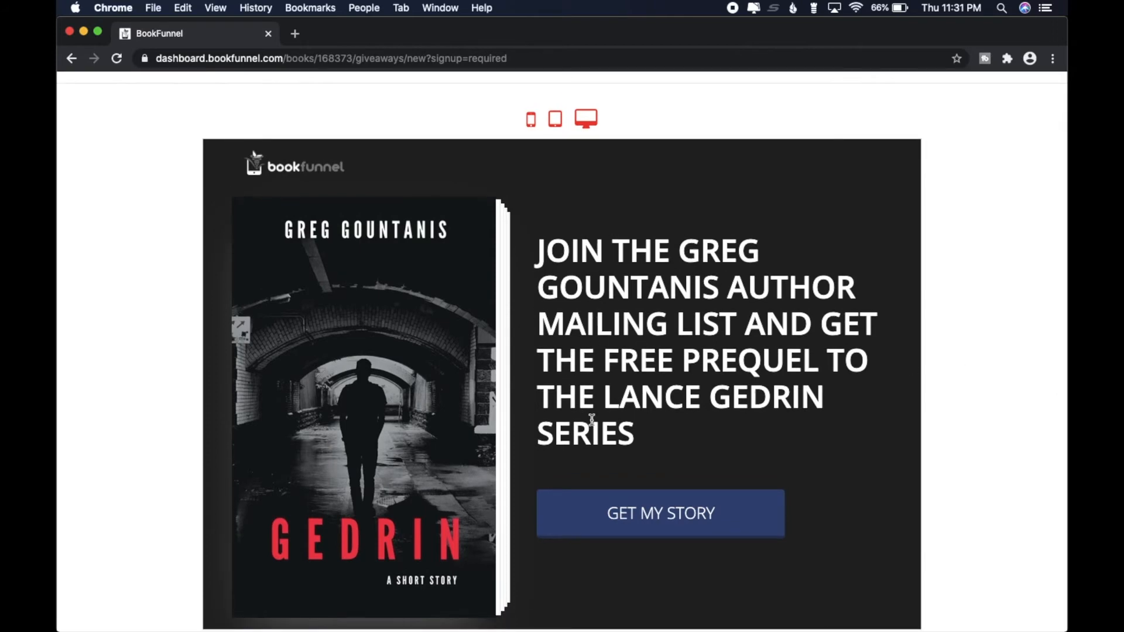
{"action": "left_click_drag", "start_coordinate": [654, 242], "coordinate": [682, 362]}
{"action": "left_click", "coordinate": [681, 362]}
{"action": "scroll", "coordinate": [931, 406], "scroll_direction": "down", "scroll_amount": 1}
{"action": "scroll", "coordinate": [931, 405], "scroll_direction": "up", "scroll_amount": 2}
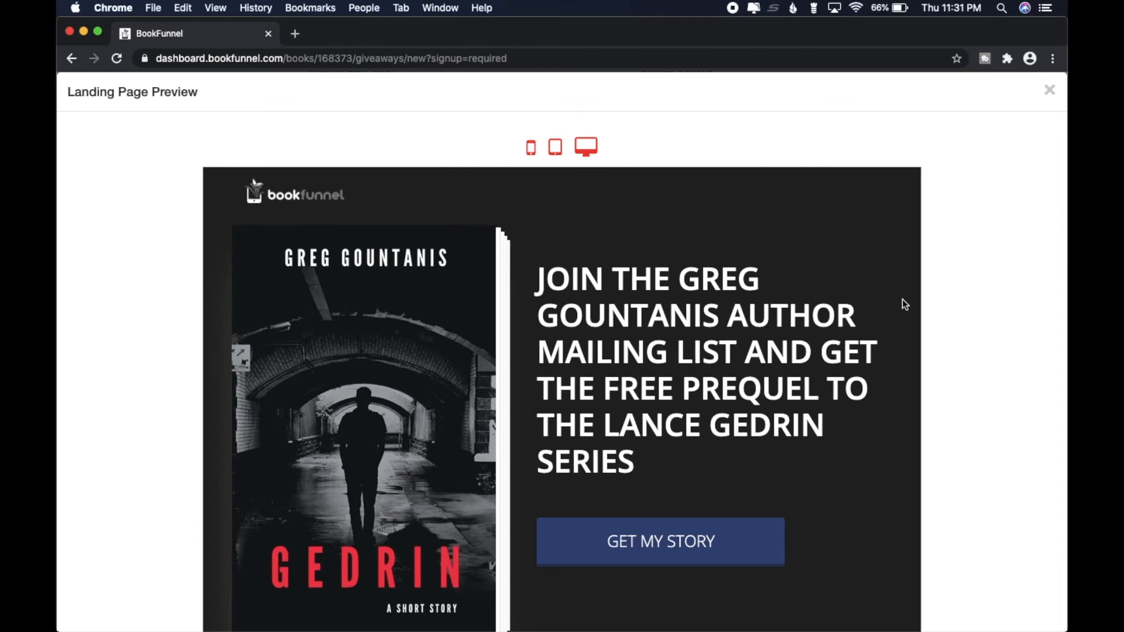
{"action": "left_click", "coordinate": [1049, 89]}
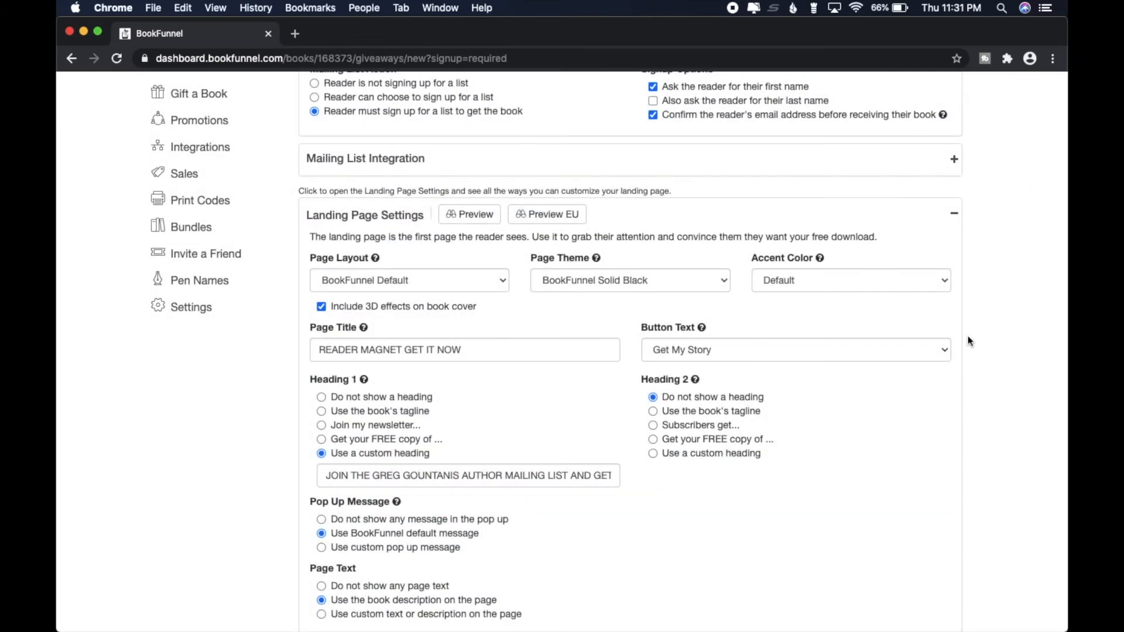
- Try the Subscribers get... option for Heading 2 in the landing page preview, and set it back to Do not show a heading
{"action": "scroll", "coordinate": [950, 465], "scroll_direction": "down", "scroll_amount": 2}
{"action": "scroll", "coordinate": [950, 465], "scroll_direction": "down", "scroll_amount": 2}
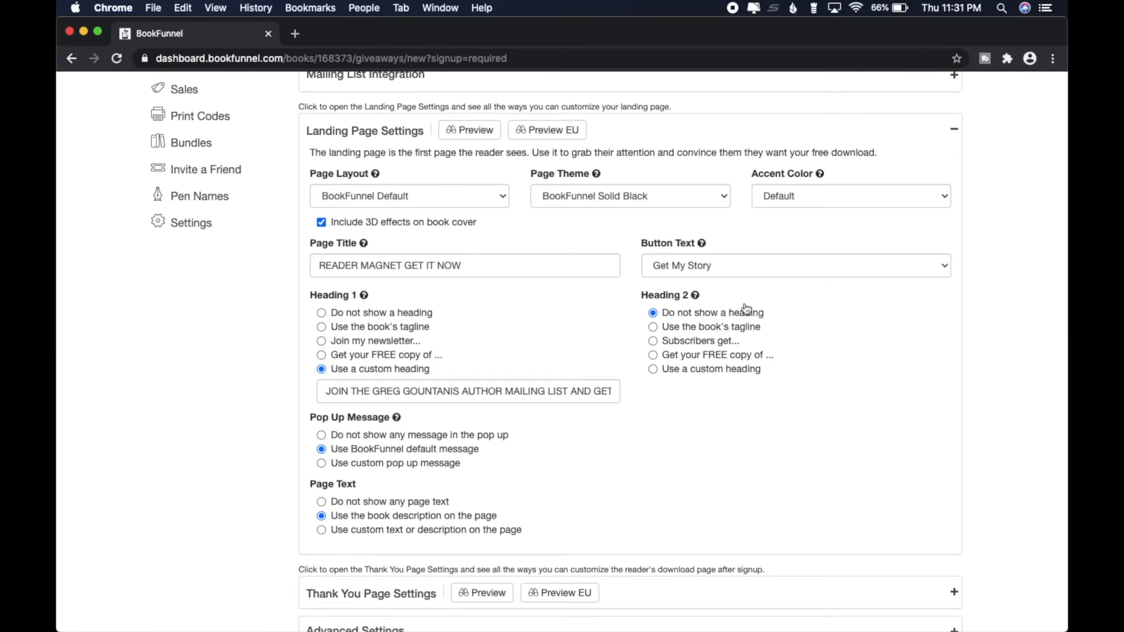
{"action": "mouse_move", "coordinate": [695, 296]}
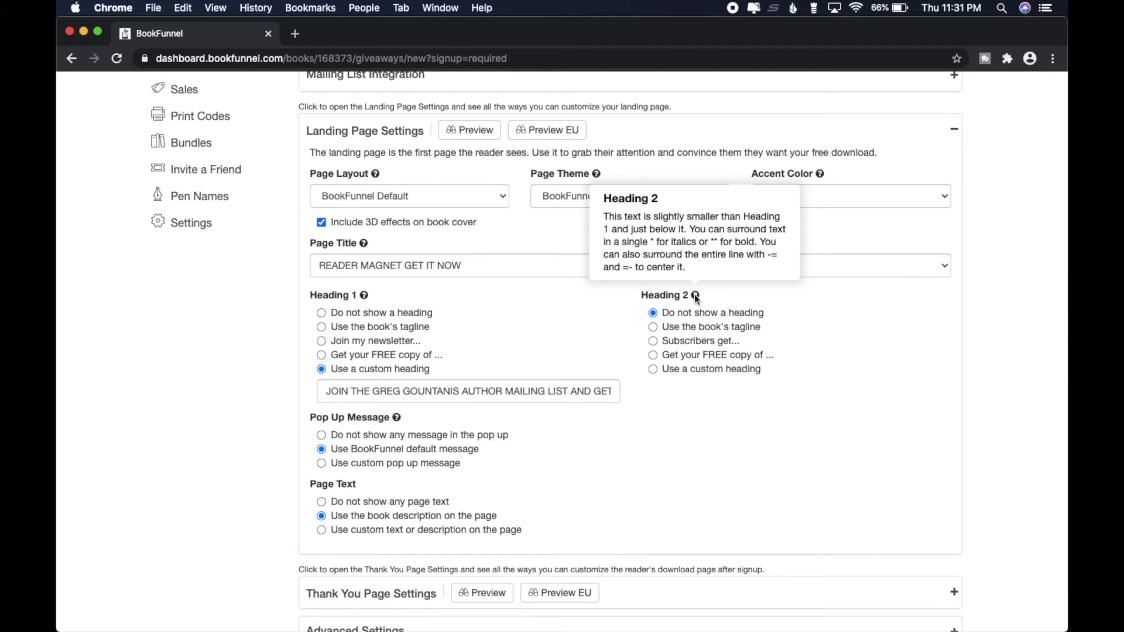
{"action": "left_click", "coordinate": [653, 342]}
{"action": "key", "text": "Up"}
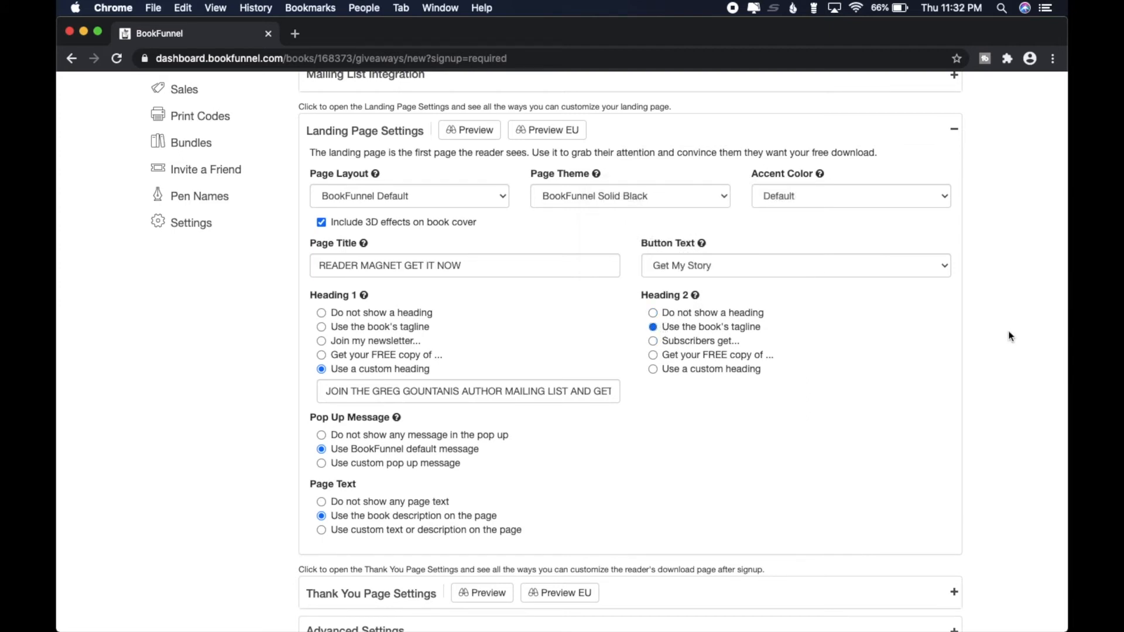
{"action": "key", "text": "Down"}
{"action": "scroll", "coordinate": [993, 362], "scroll_direction": "up", "scroll_amount": 3}
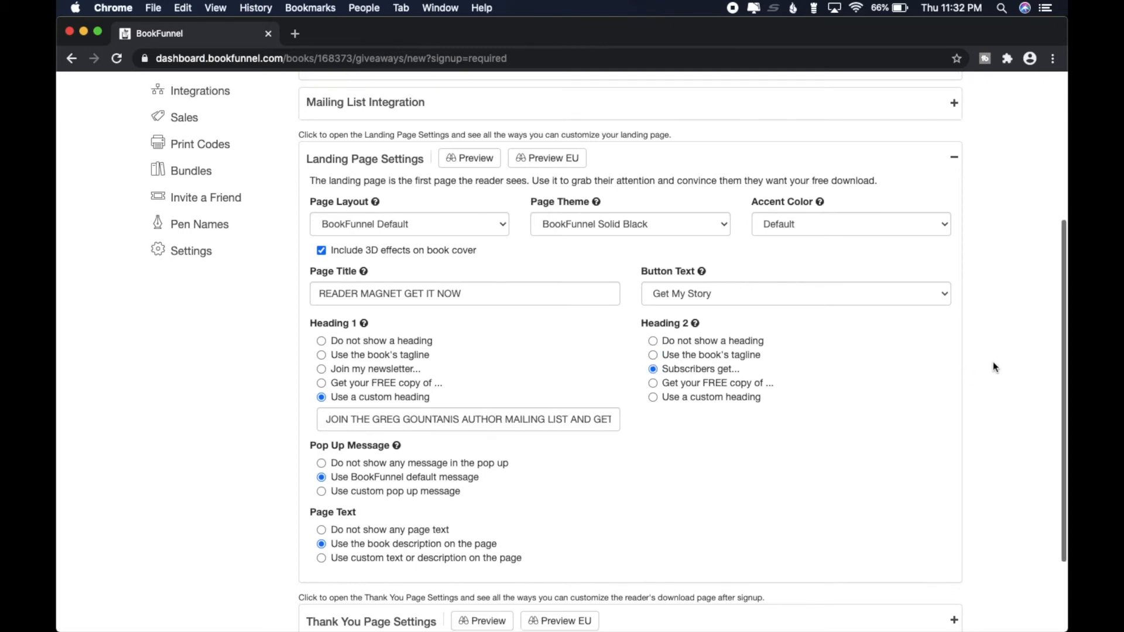
{"action": "left_click", "coordinate": [467, 215]}
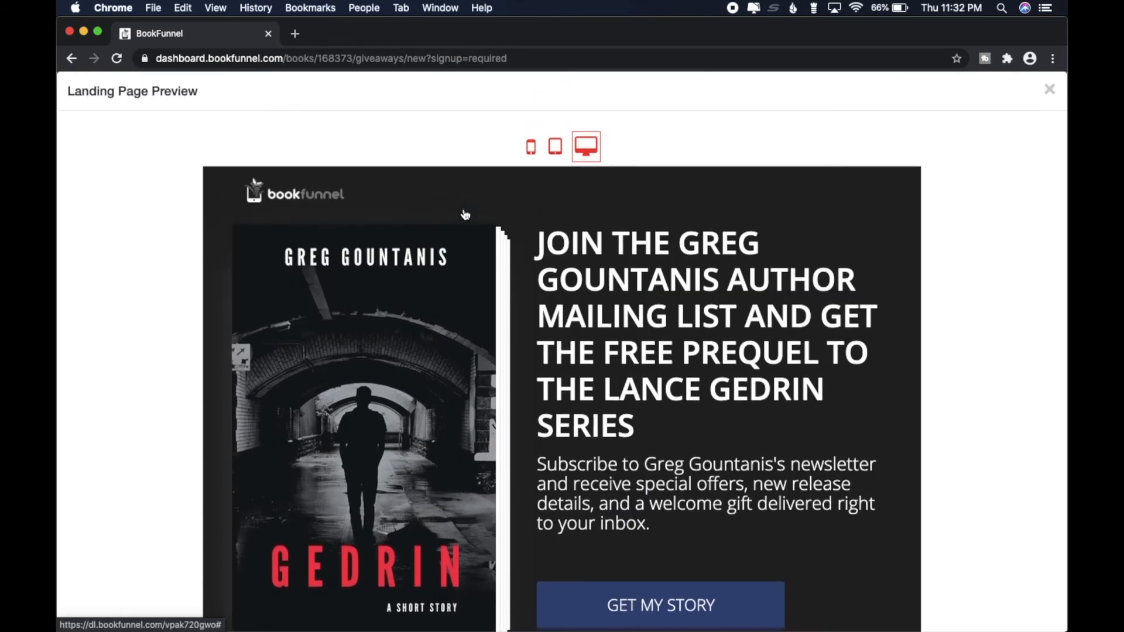
{"action": "scroll", "coordinate": [679, 422], "scroll_direction": "down", "scroll_amount": 2}
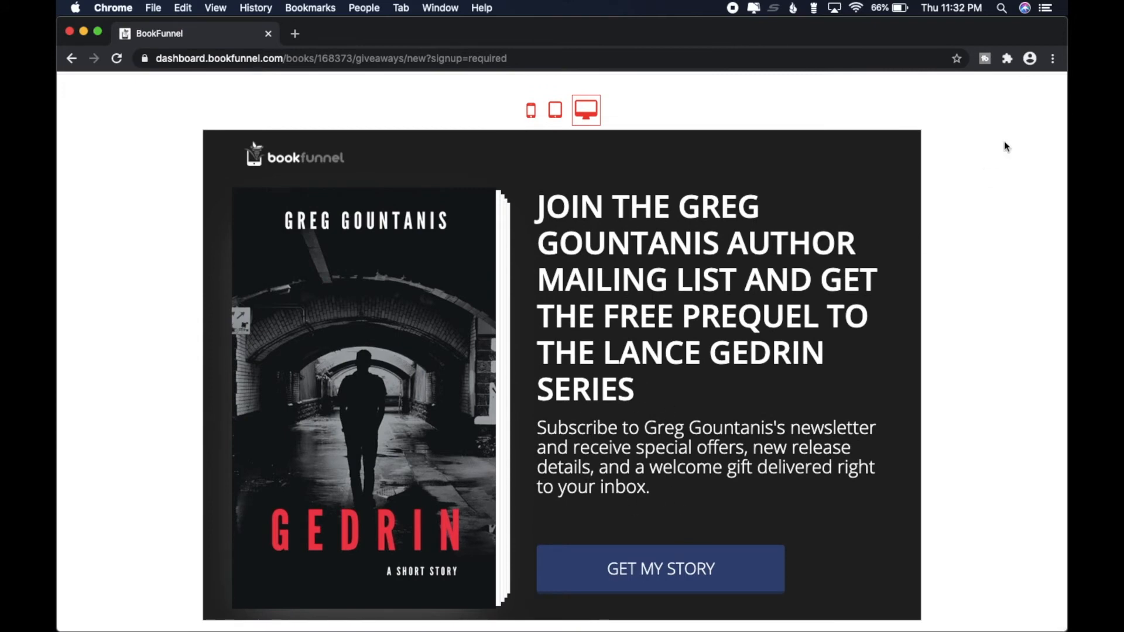
{"action": "scroll", "coordinate": [1003, 143], "scroll_direction": "up", "scroll_amount": 2}
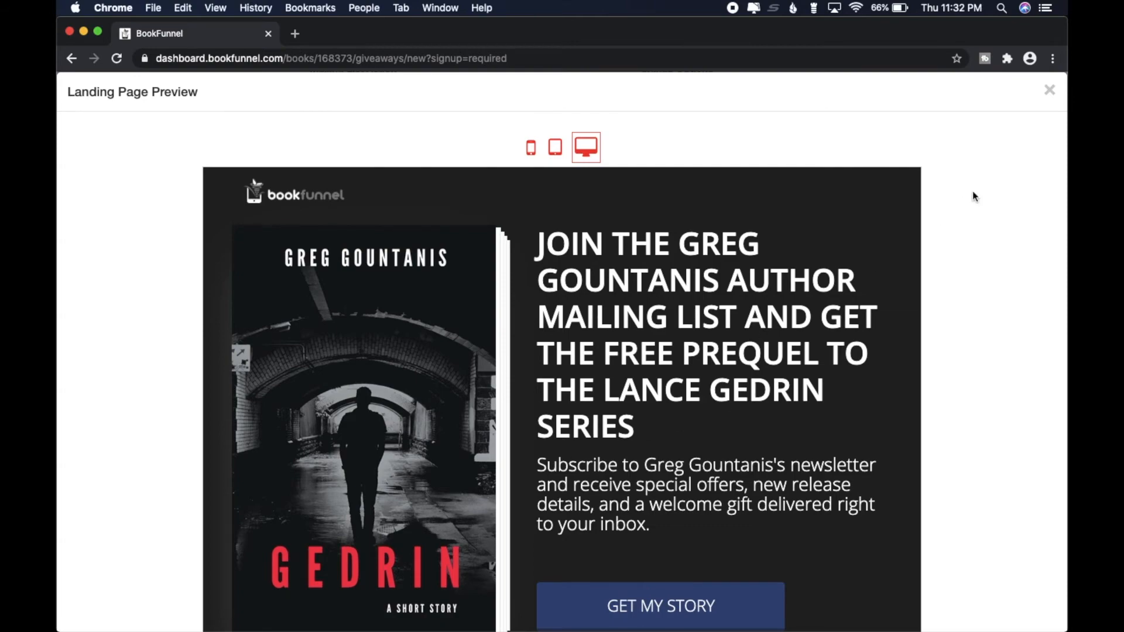
{"action": "left_click", "coordinate": [1048, 87]}
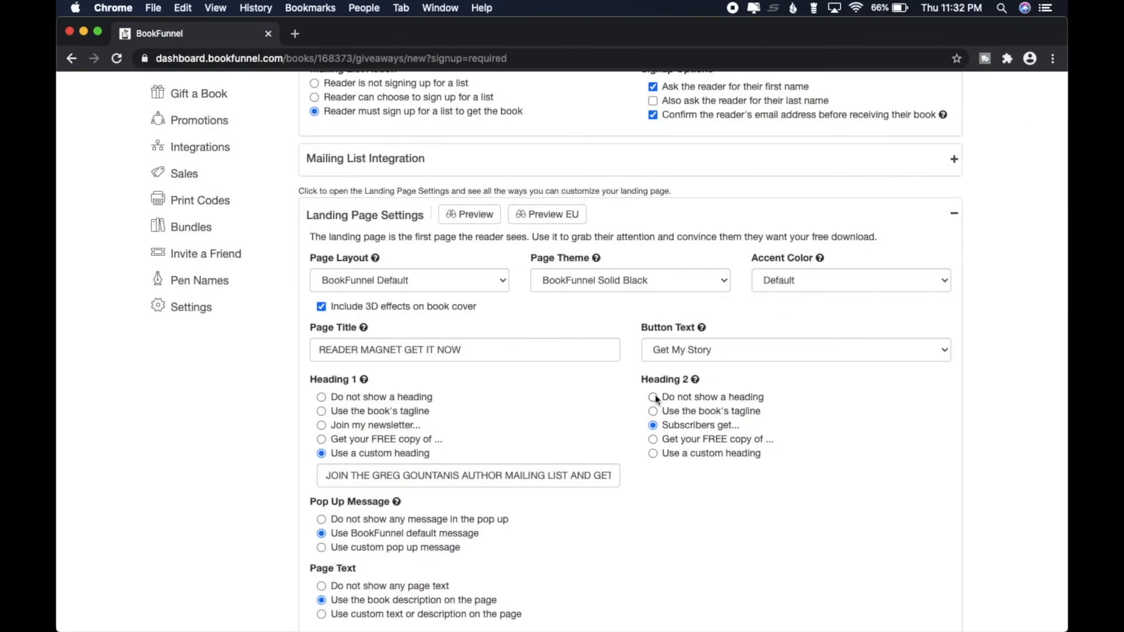
{"action": "left_click", "coordinate": [654, 398]}
- Try the custom pop up message option, and set the pop up message back to the BookFunnel default
{"action": "scroll", "coordinate": [982, 447], "scroll_direction": "down", "scroll_amount": 5}
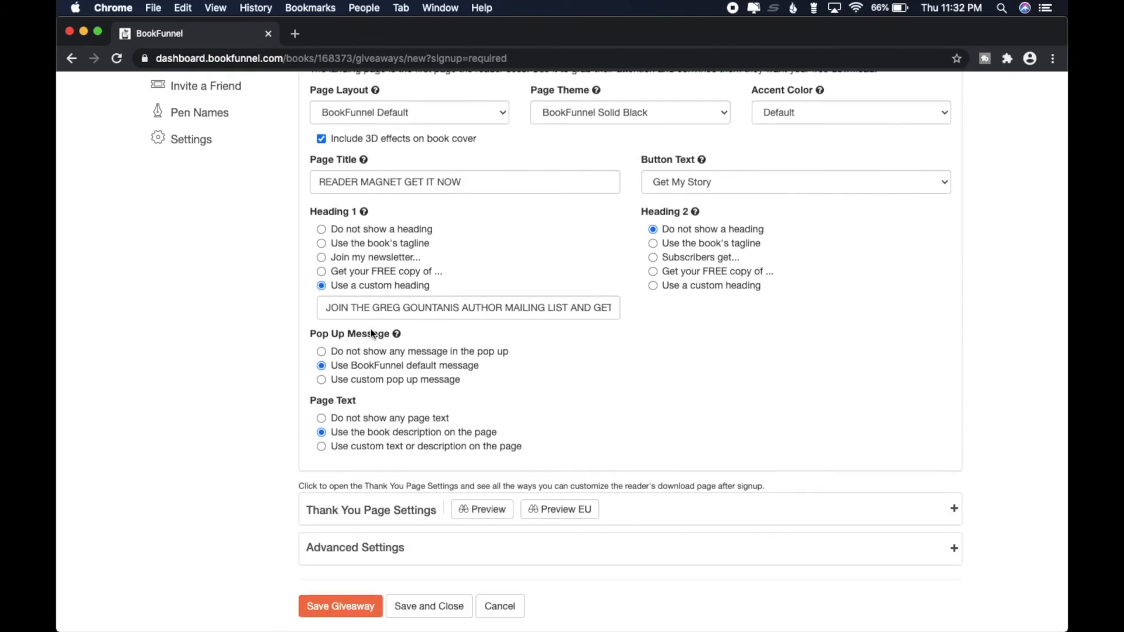
{"action": "mouse_move", "coordinate": [399, 338]}
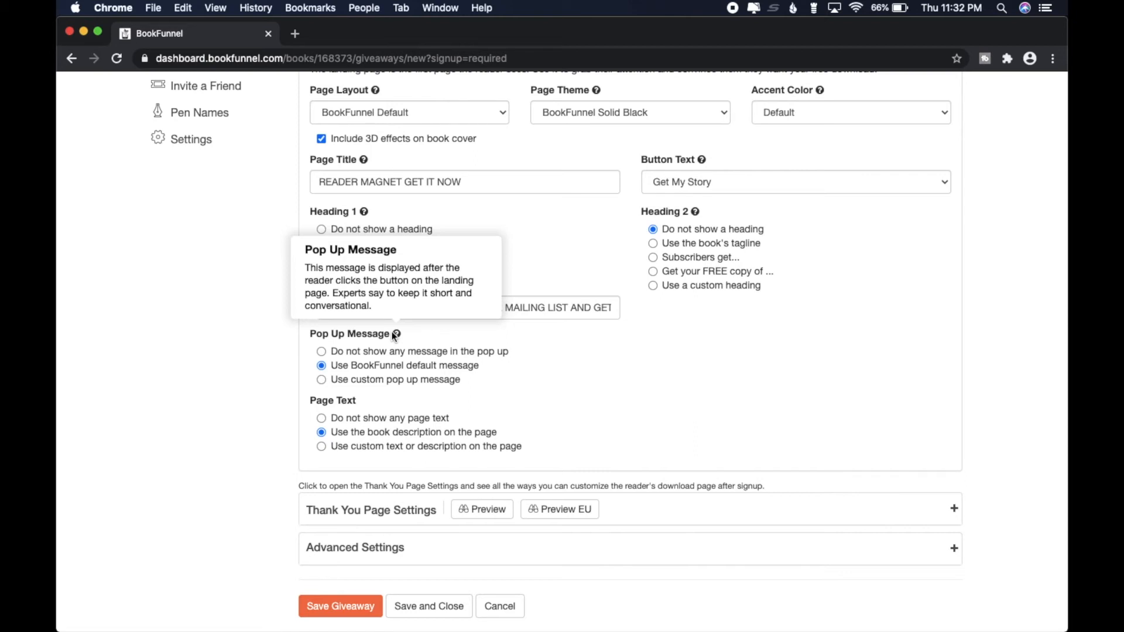
{"action": "left_click", "coordinate": [322, 379]}
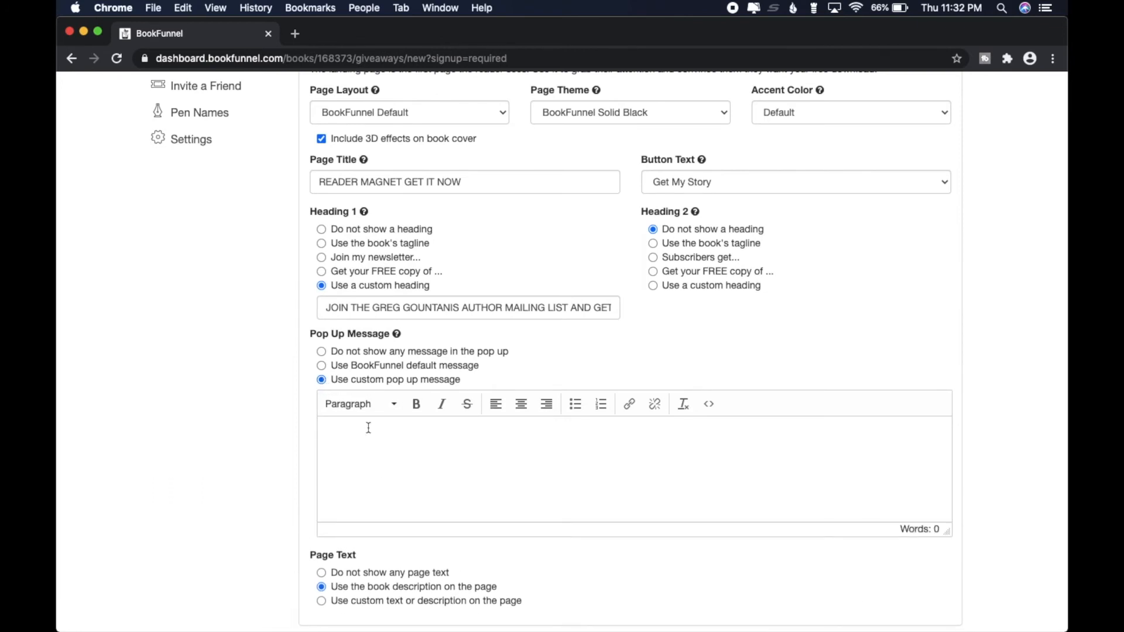
{"action": "left_click", "coordinate": [322, 366]}
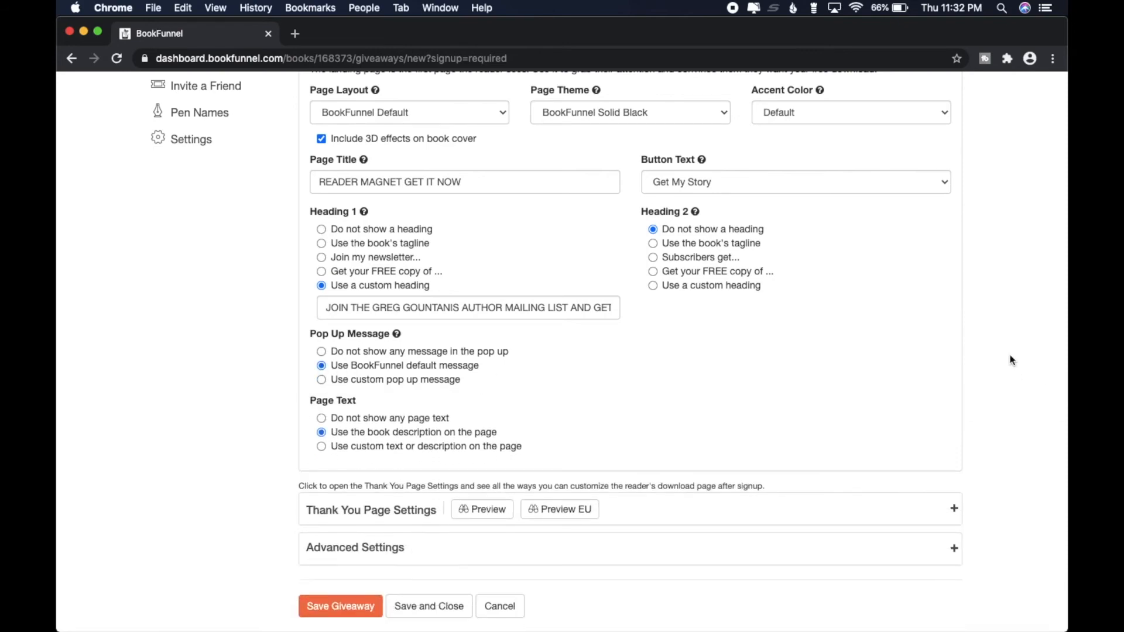
- Preview the landing page and check the signup pop up that its Get My Story button opens
{"action": "scroll", "coordinate": [1011, 360], "scroll_direction": "up", "scroll_amount": 5}
{"action": "left_click", "coordinate": [468, 188]}
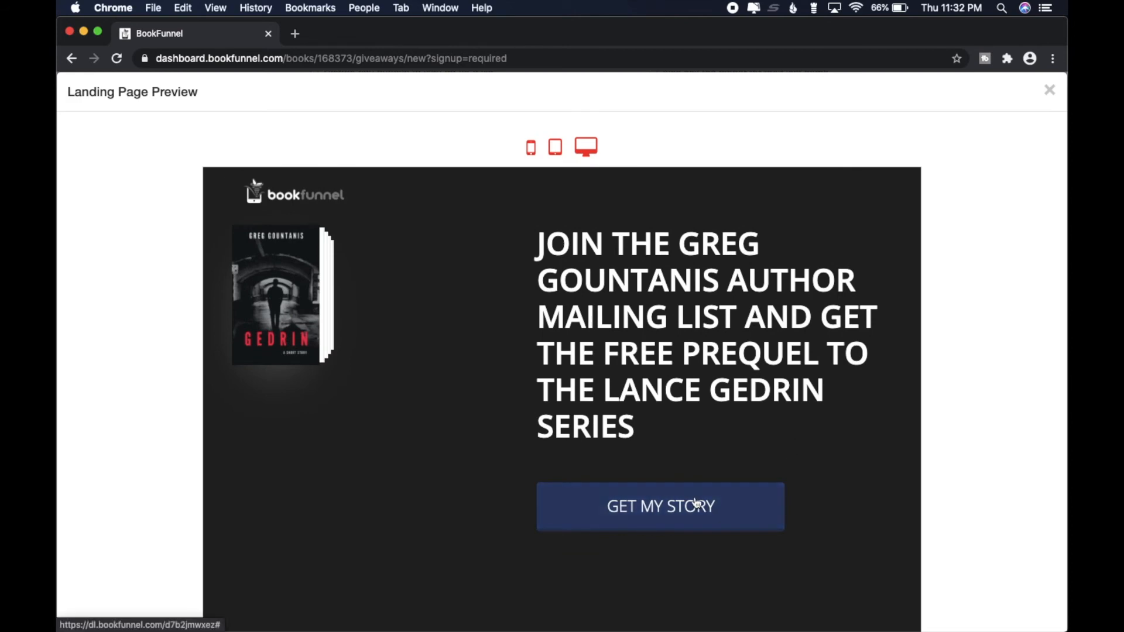
{"action": "left_click", "coordinate": [696, 503]}
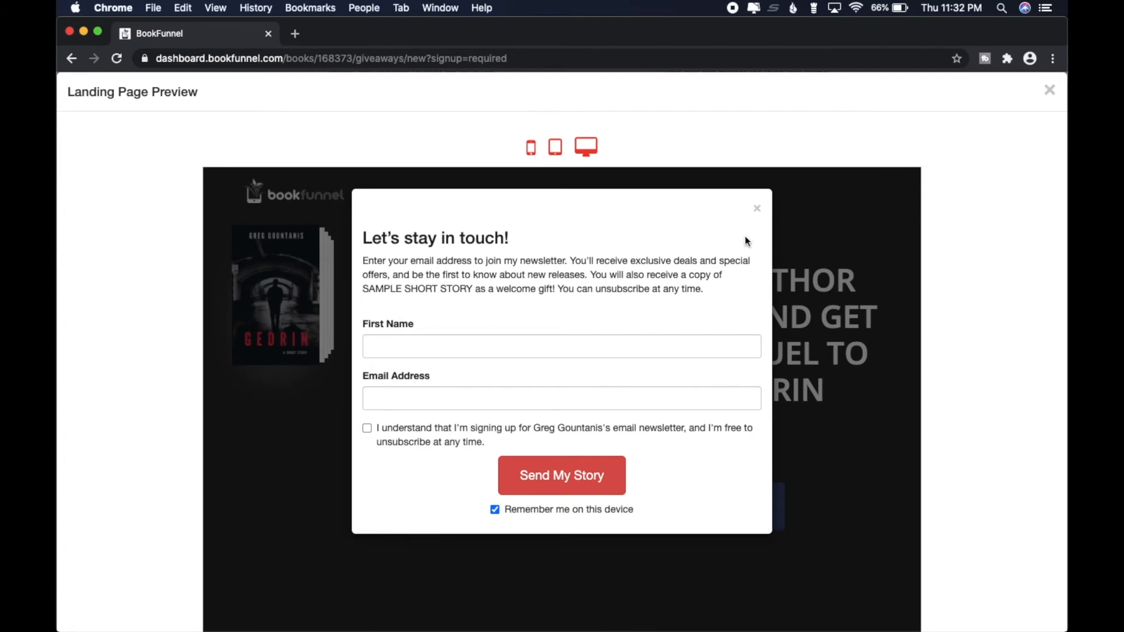
{"action": "left_click", "coordinate": [758, 209]}
{"action": "left_click", "coordinate": [1048, 91]}
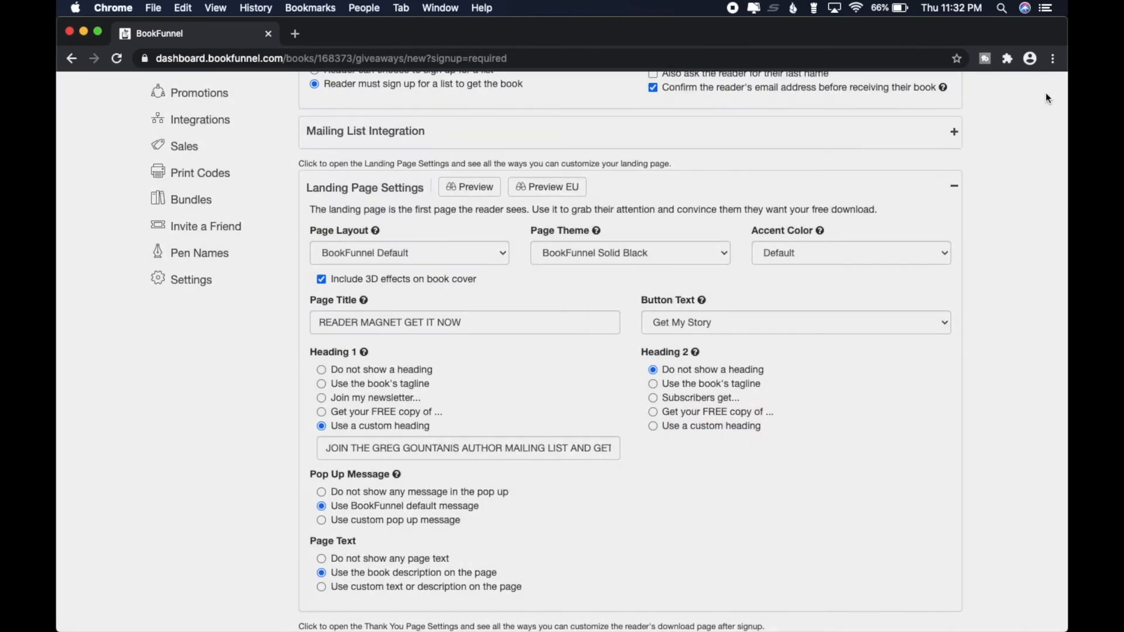
- Set the pop up to show no message and the page text to use custom text or description
{"action": "scroll", "coordinate": [1004, 420], "scroll_direction": "down", "scroll_amount": 5}
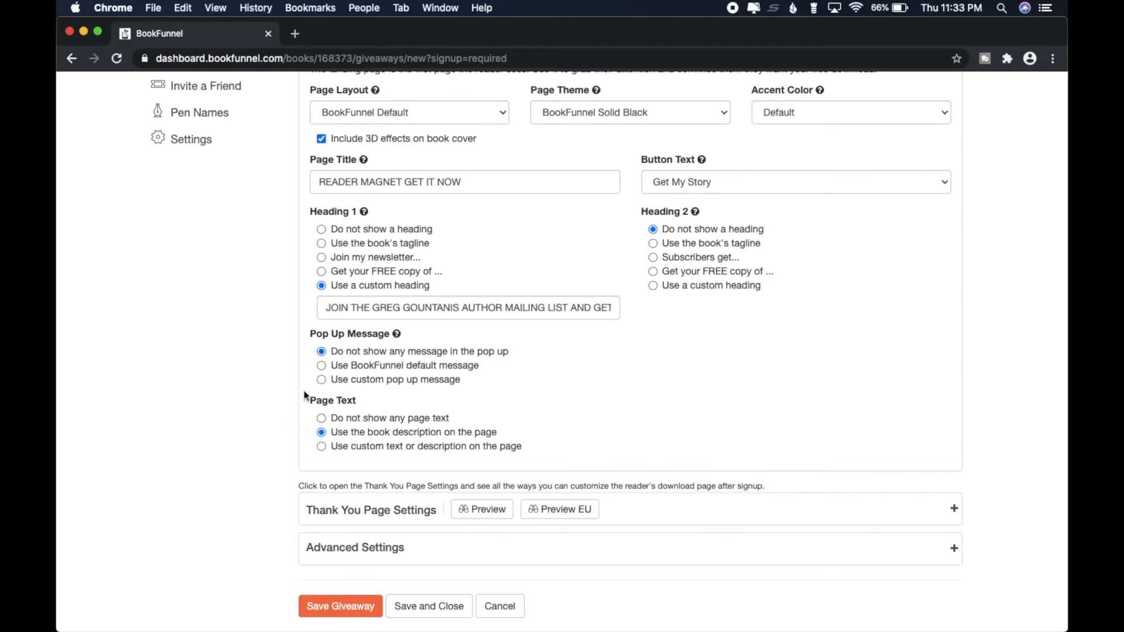
{"action": "left_click", "coordinate": [322, 447]}
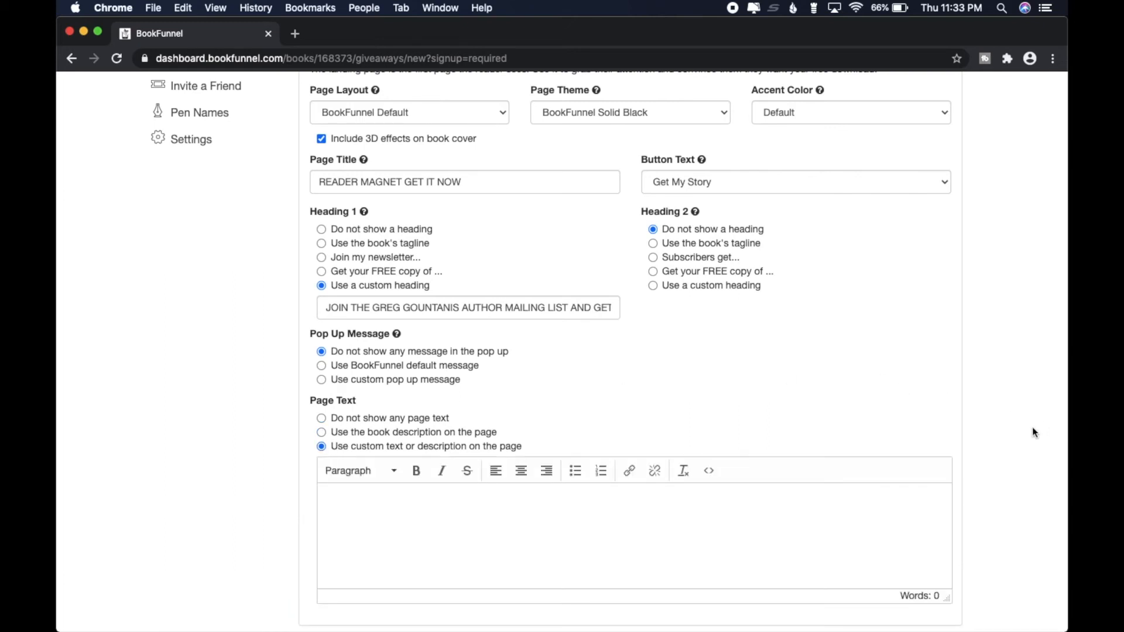
{"action": "scroll", "coordinate": [1032, 428], "scroll_direction": "up", "scroll_amount": 5}
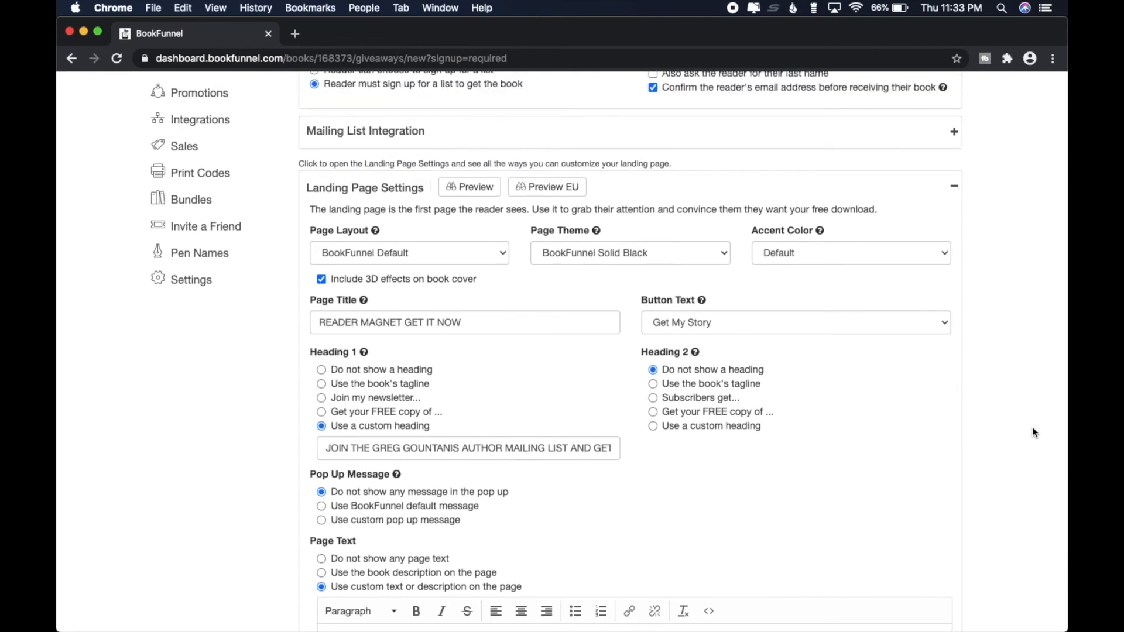
{"action": "scroll", "coordinate": [1032, 433], "scroll_direction": "down", "scroll_amount": 9}
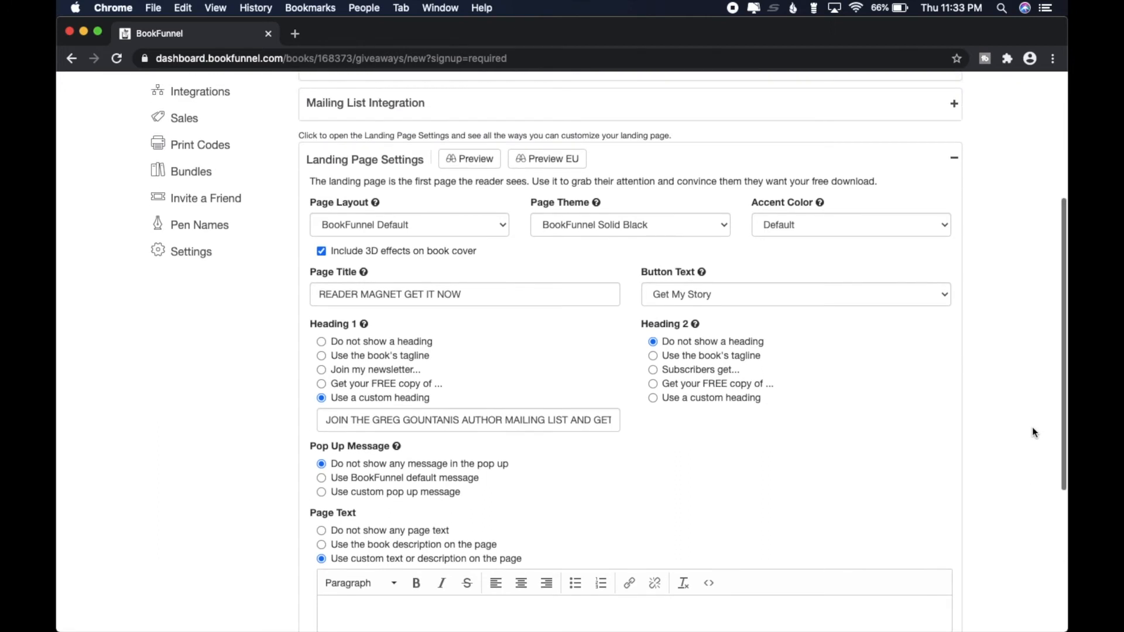
- Enter the custom page text MEET GEDRIN. and, as a second paragraph, HEAVYWEIGHT BOXING CHAMP WHO ALWAYS FINDS TROUBLE
{"action": "left_click", "coordinate": [531, 385]}
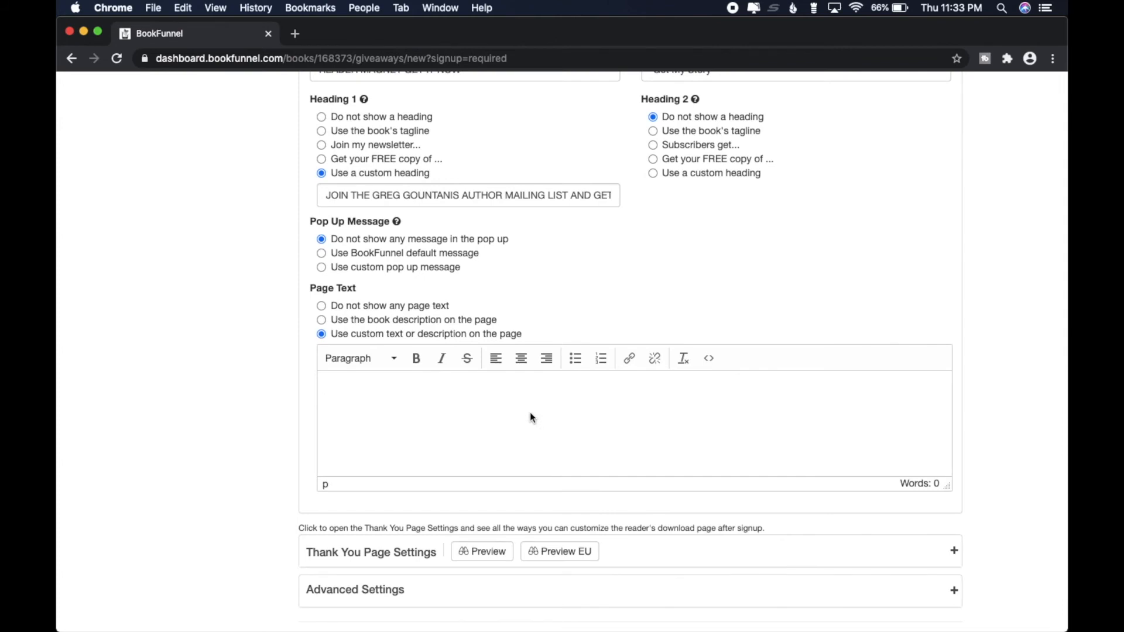
{"action": "type", "text": "Meet"}
{"action": "key", "text": "BackSpace"}
{"action": "key", "text": "BackSpace"}
{"action": "key", "text": "BackSpace"}
{"action": "type", "text": "EET GEDRIN. HEAVY WEIGHT"}
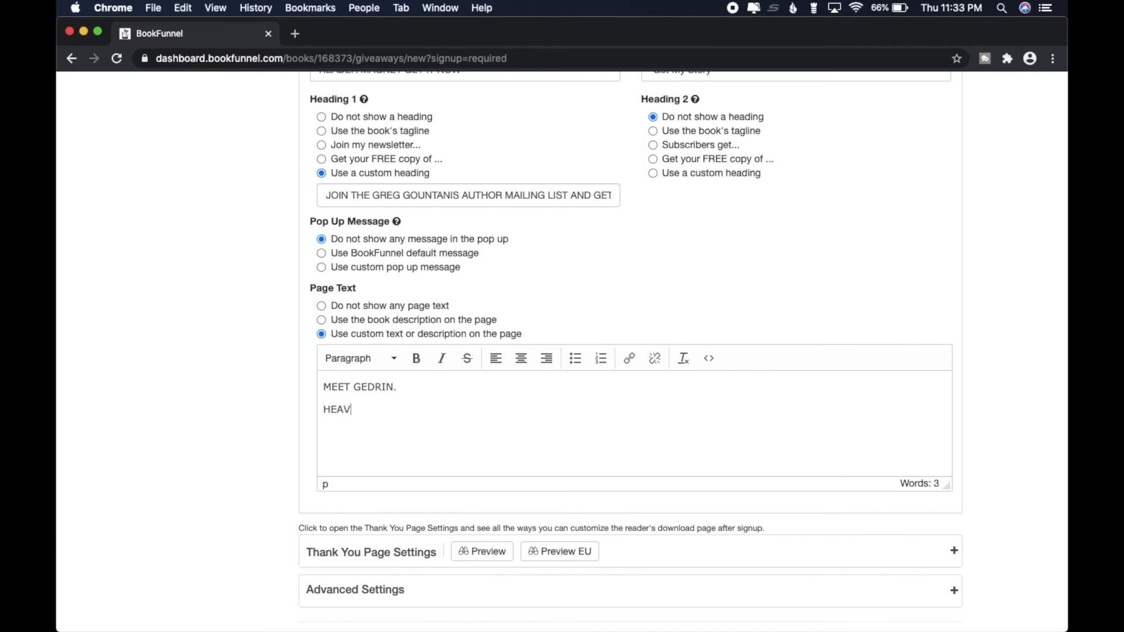
{"action": "key", "text": "BackSpace"}
{"action": "key", "text": "BackSpace"}
{"action": "key", "text": "BackSpace"}
{"action": "key", "text": "BackSpace"}
{"action": "key", "text": "BackSpace"}
{"action": "key", "text": "BackSpace"}
{"action": "key", "text": "BackSpace"}
{"action": "key", "text": "BackSpace"}
{"action": "type", "text": "WEIGHT BOXING"}
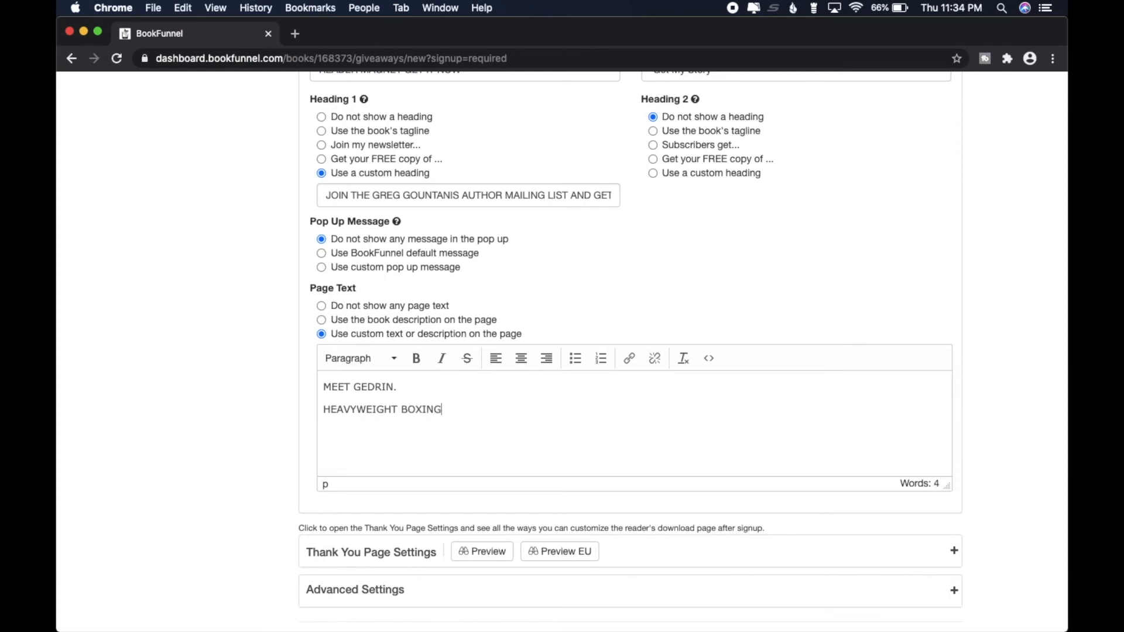
{"action": "type", "text": " CHAMP WHO ALWAYS FINDS TROUBLE."}
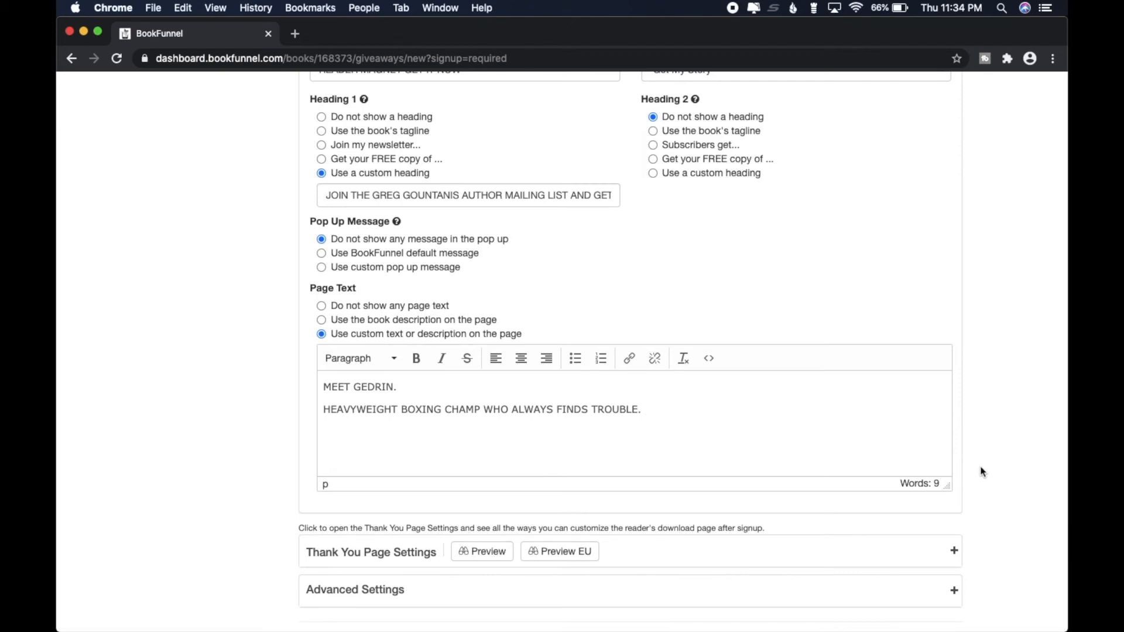
{"action": "scroll", "coordinate": [981, 472], "scroll_direction": "up", "scroll_amount": 5}
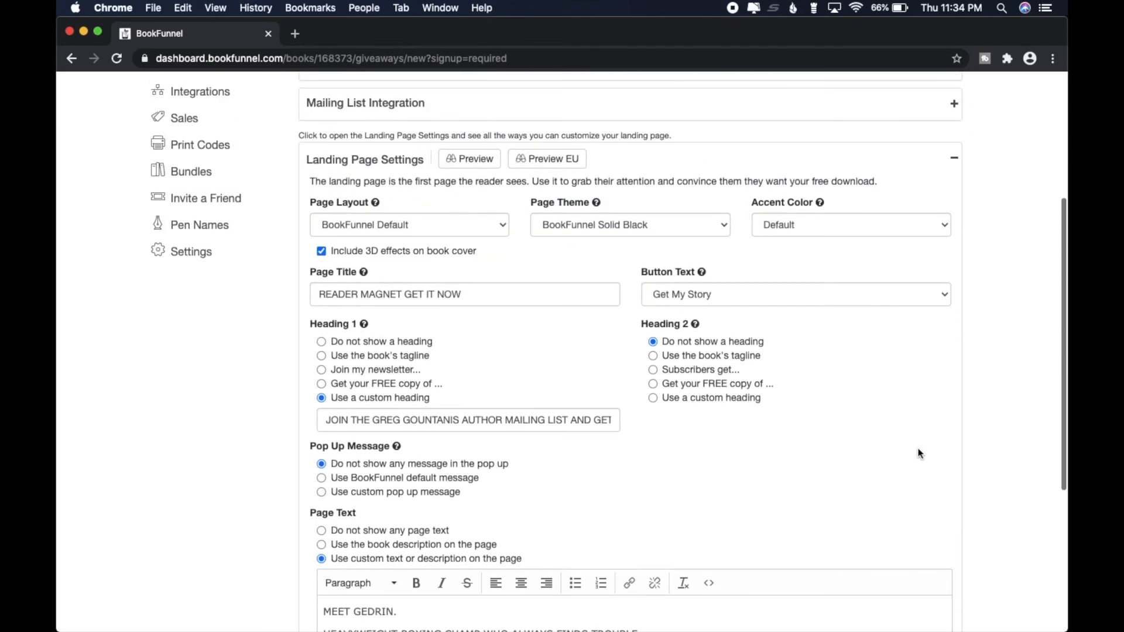
- Preview the landing page to check how the custom page text appears beneath the Get My Story button
{"action": "left_click", "coordinate": [470, 159]}
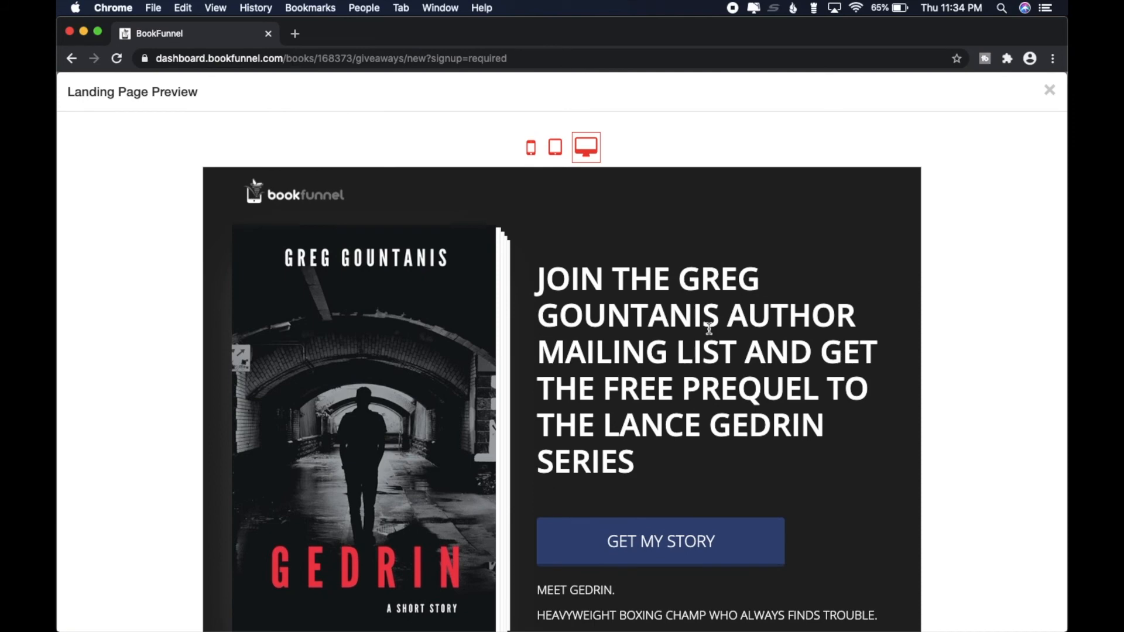
{"action": "scroll", "coordinate": [1013, 459], "scroll_direction": "down", "scroll_amount": 1}
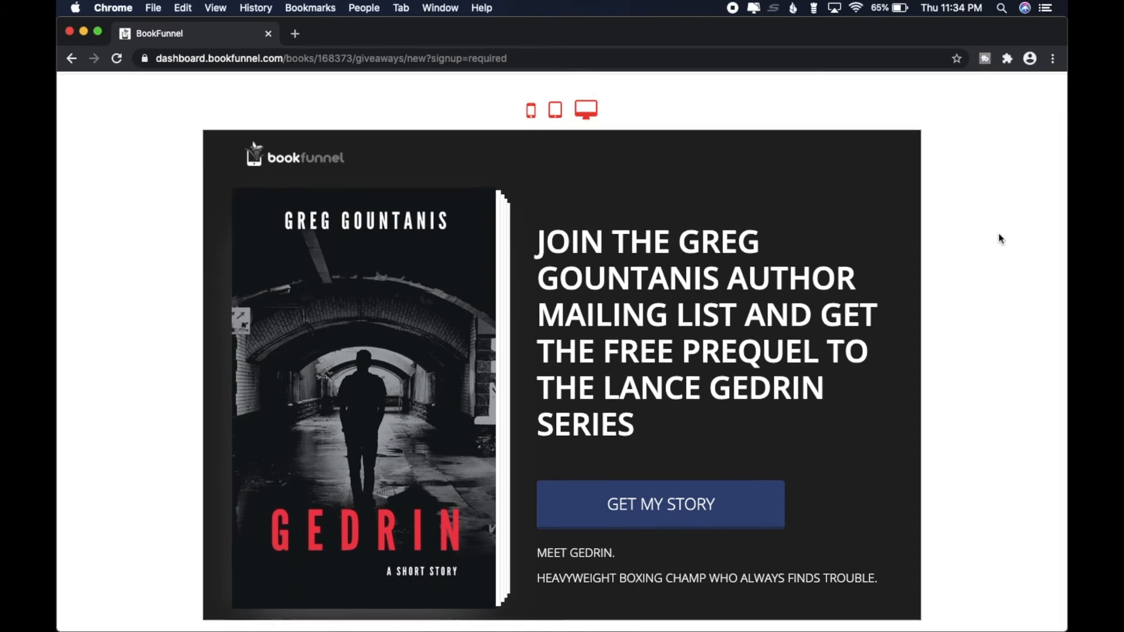
{"action": "scroll", "coordinate": [1000, 238], "scroll_direction": "up", "scroll_amount": 1}
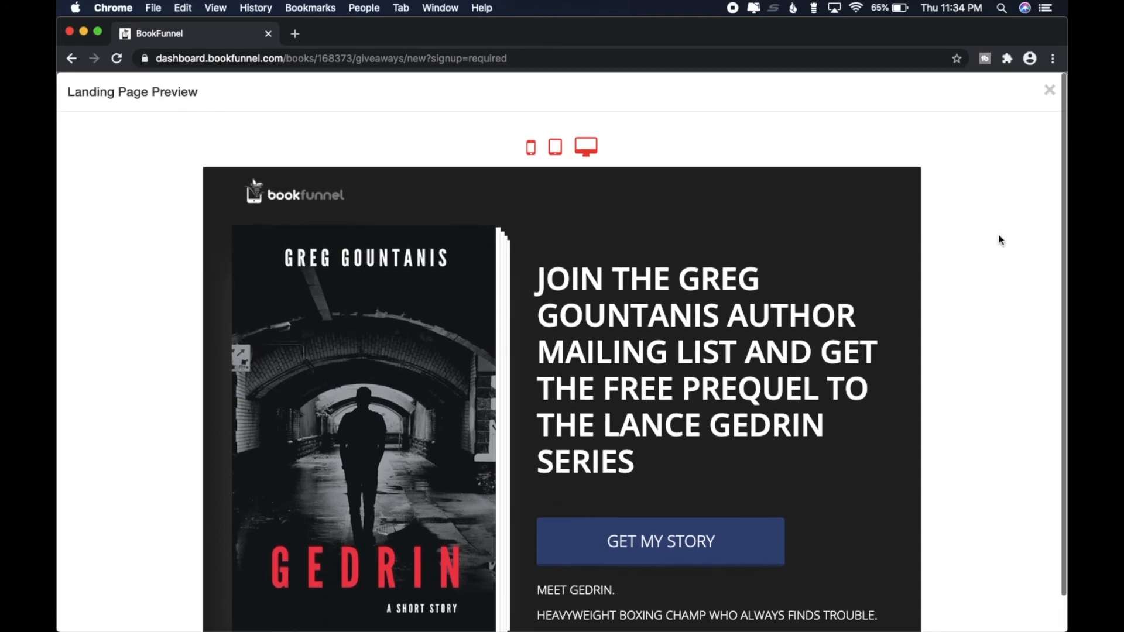
{"action": "left_click", "coordinate": [1049, 93]}
- Format both paragraphs of the landing page's custom page text as bold Heading 1
{"action": "scroll", "coordinate": [1031, 480], "scroll_direction": "down", "scroll_amount": 3}
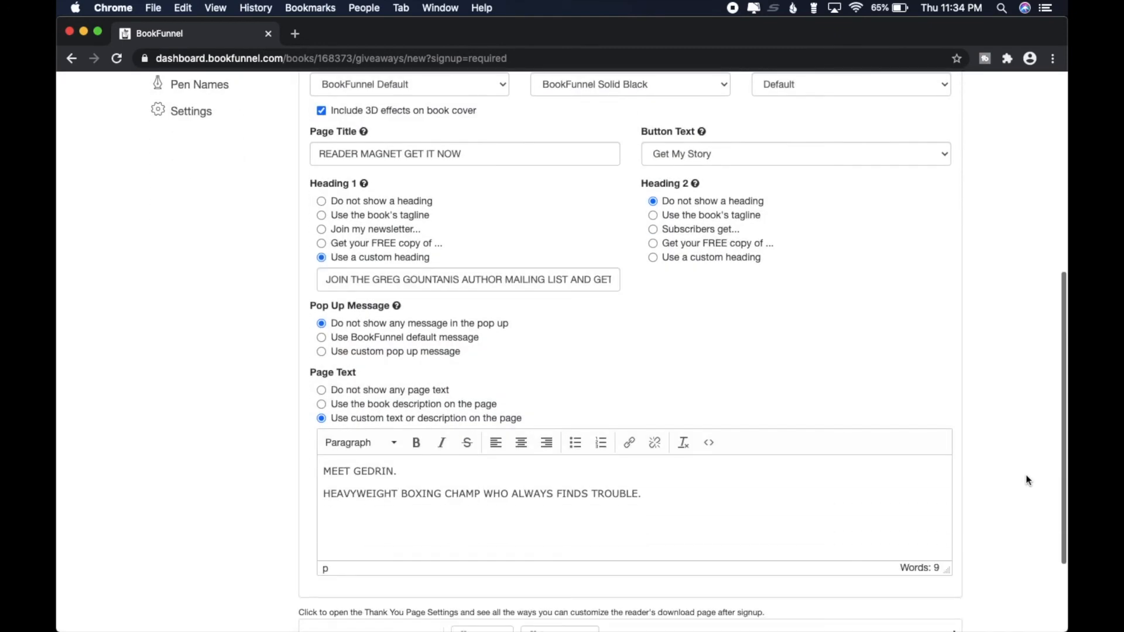
{"action": "scroll", "coordinate": [1027, 480], "scroll_direction": "down", "scroll_amount": 1}
{"action": "left_click_drag", "start_coordinate": [661, 437], "coordinate": [321, 409]}
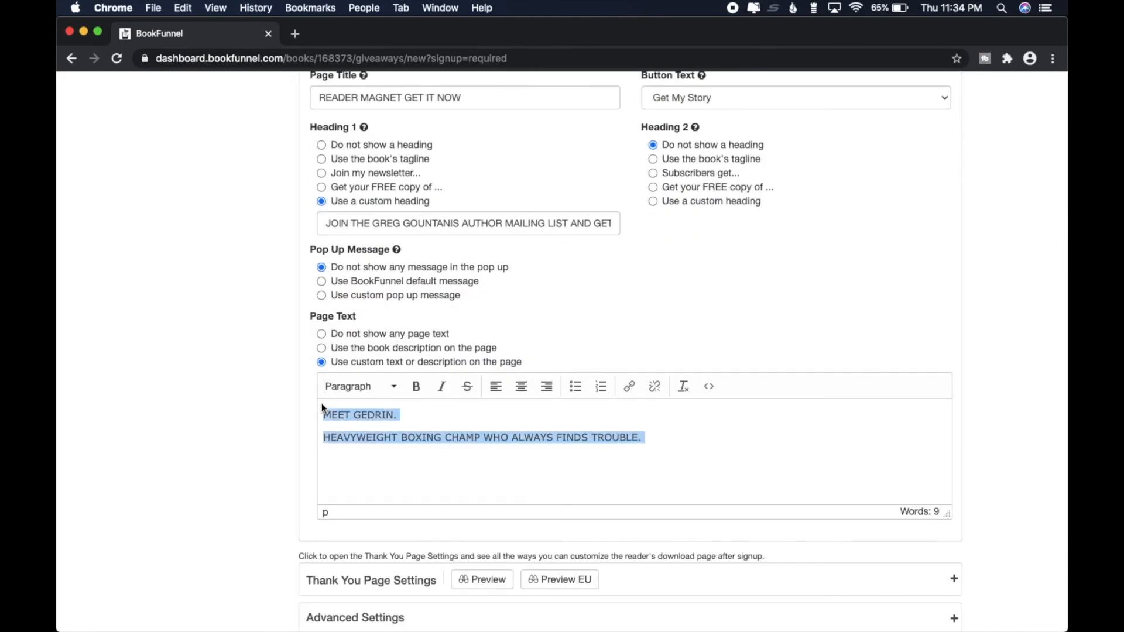
{"action": "left_click", "coordinate": [416, 386]}
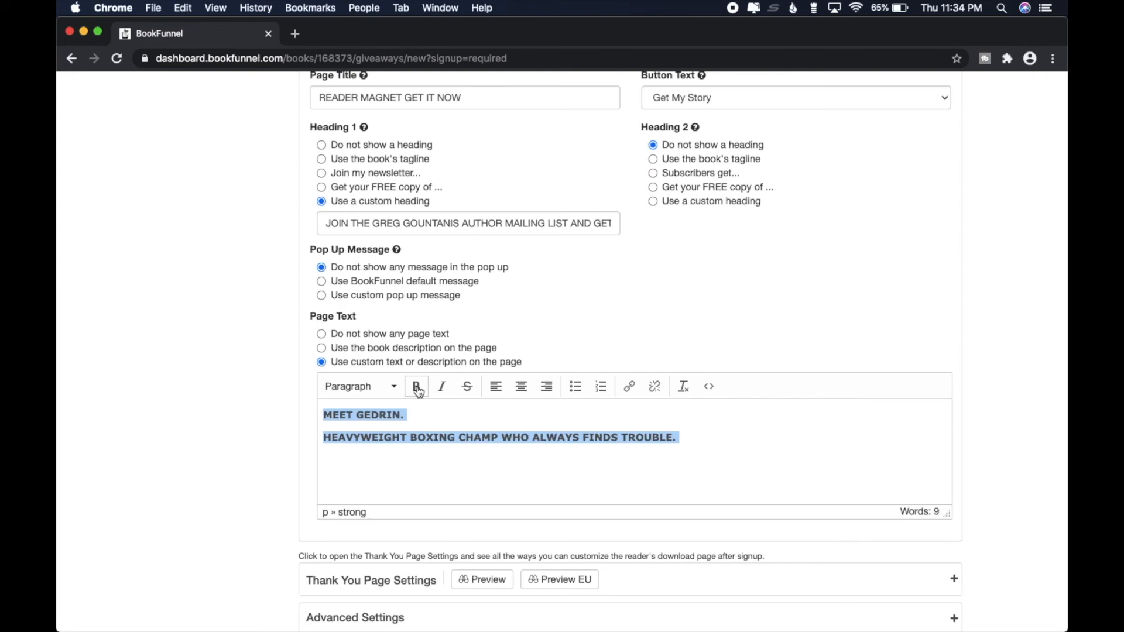
{"action": "left_click", "coordinate": [386, 388]}
{"action": "left_click", "coordinate": [388, 437]}
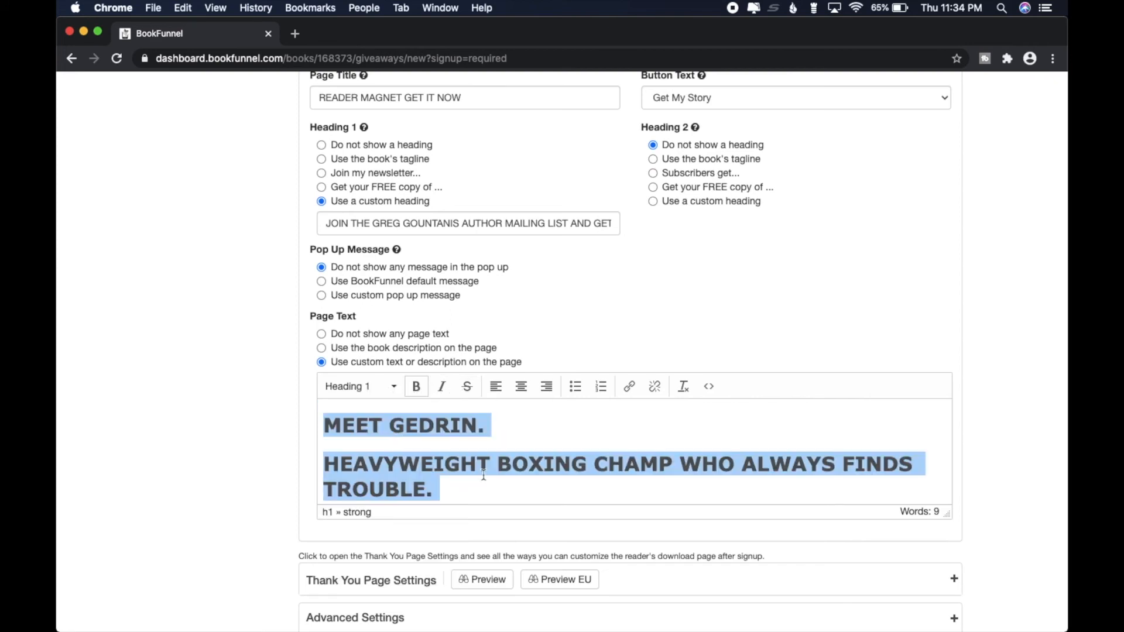
{"action": "left_click", "coordinate": [514, 488]}
{"action": "left_click_drag", "start_coordinate": [512, 488], "coordinate": [329, 420]}
{"action": "left_click", "coordinate": [393, 388]}
{"action": "left_click", "coordinate": [397, 391]}
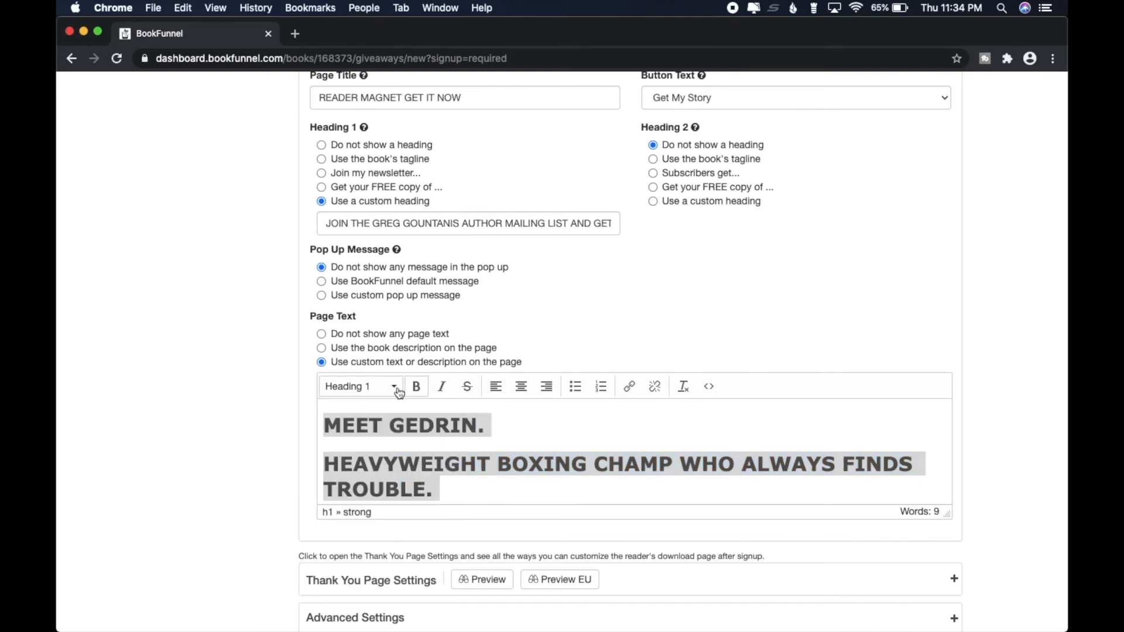
{"action": "left_click", "coordinate": [570, 440]}
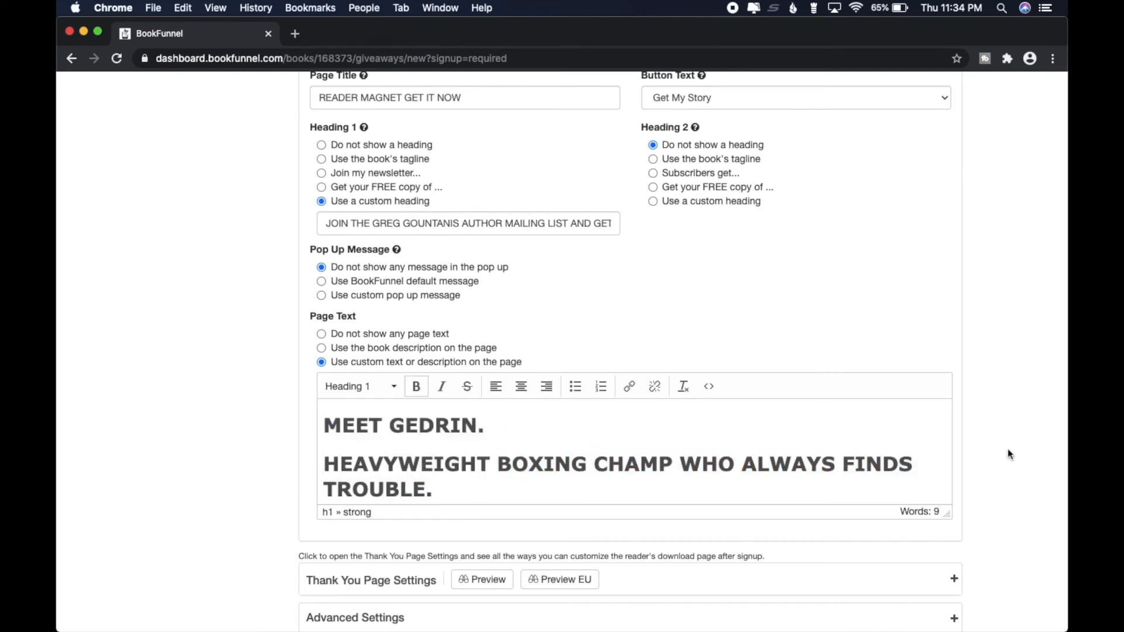
- Preview the landing page in desktop size and examine how the enlarged page text looks with the cover and heading
{"action": "scroll", "coordinate": [1008, 453], "scroll_direction": "down", "scroll_amount": 1}
{"action": "scroll", "coordinate": [1007, 454], "scroll_direction": "up", "scroll_amount": 4}
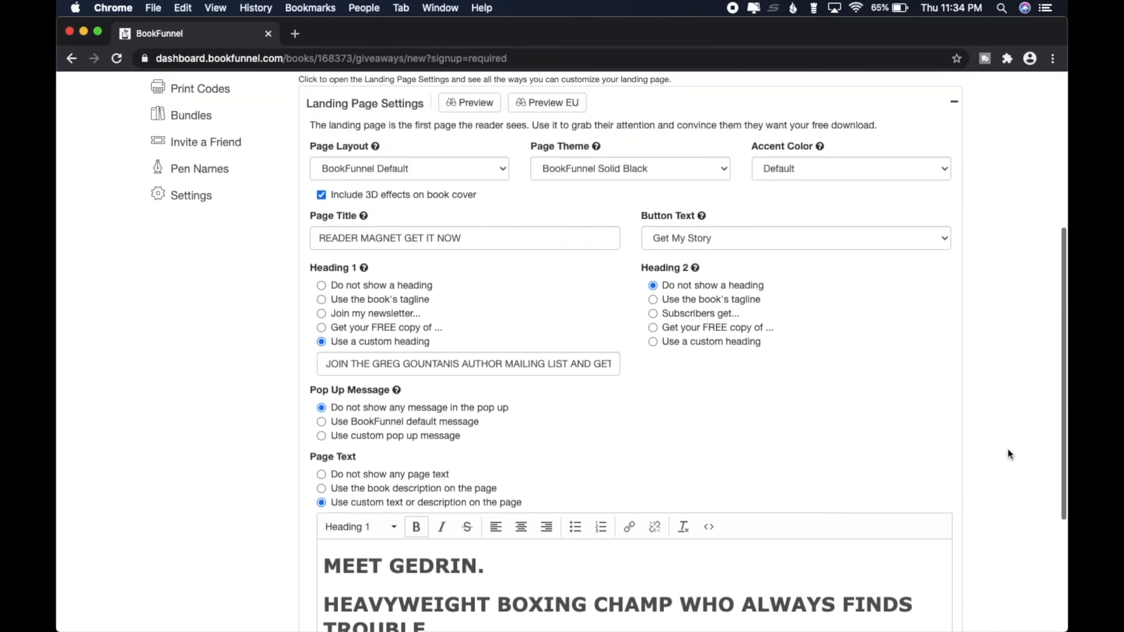
{"action": "scroll", "coordinate": [1007, 448], "scroll_direction": "up", "scroll_amount": 2}
{"action": "left_click", "coordinate": [470, 193]}
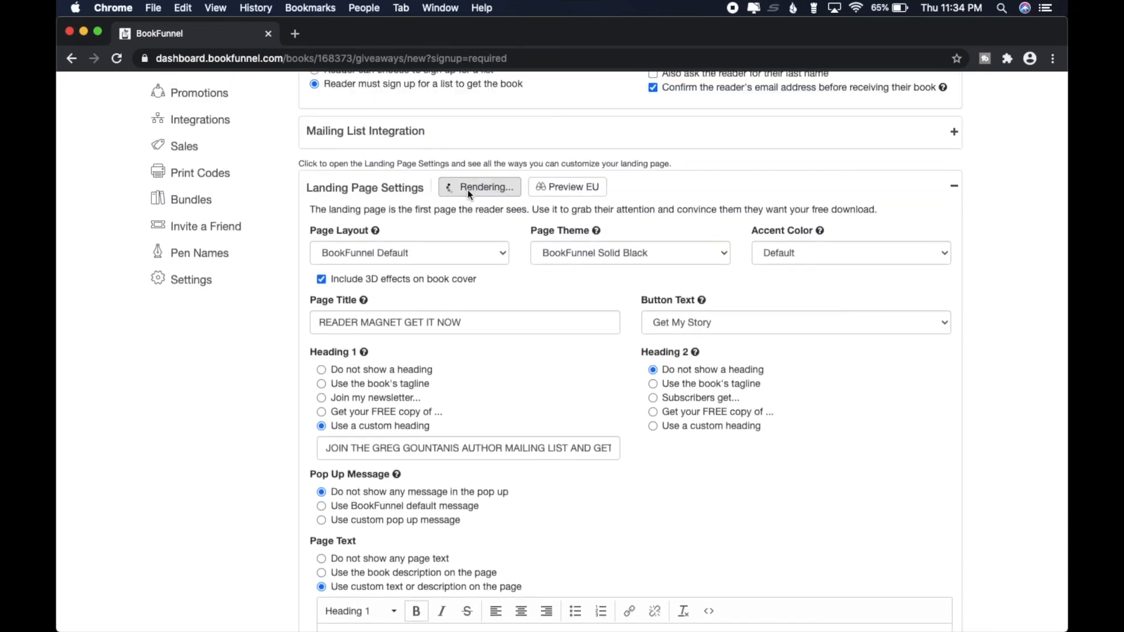
{"action": "scroll", "coordinate": [1016, 436], "scroll_direction": "down", "scroll_amount": 1}
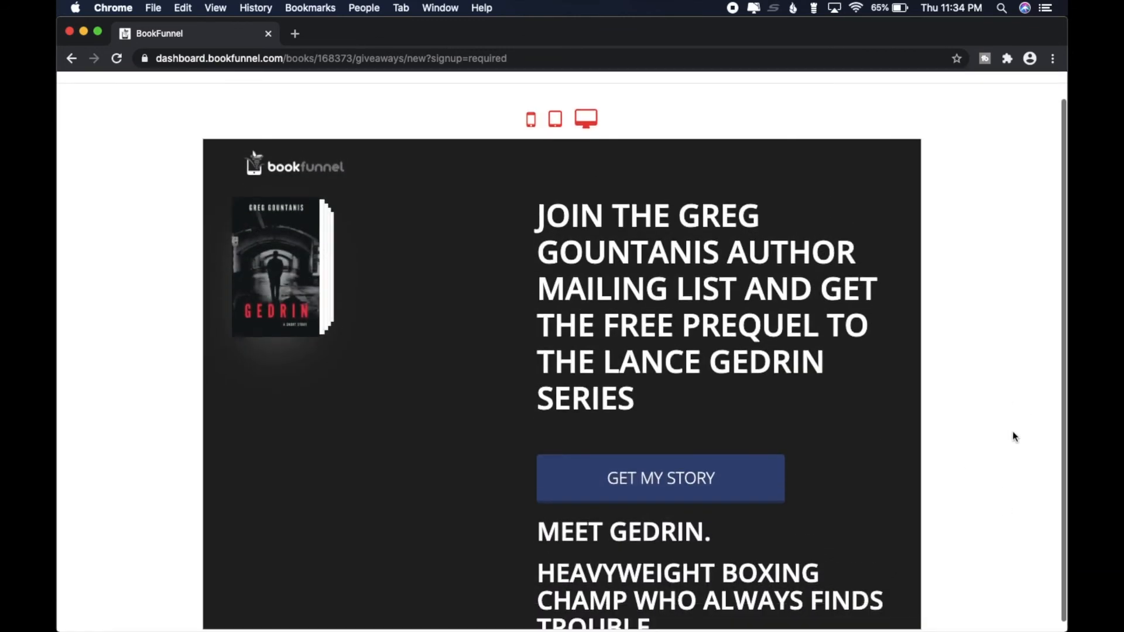
{"action": "left_click", "coordinate": [585, 119]}
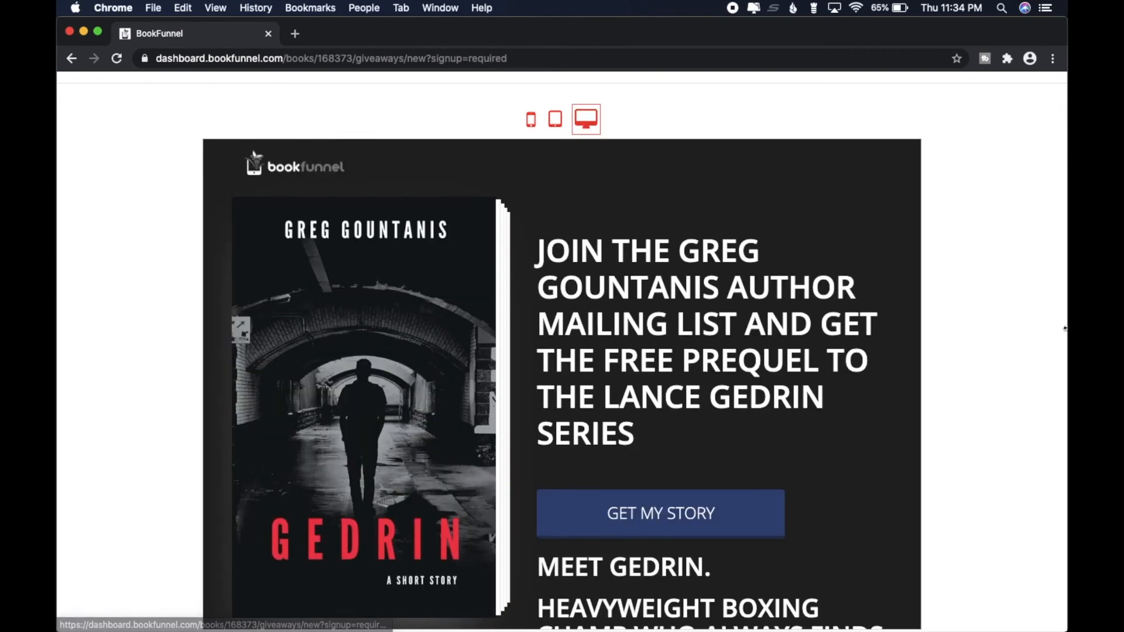
{"action": "scroll", "coordinate": [1027, 338], "scroll_direction": "down", "scroll_amount": 1}
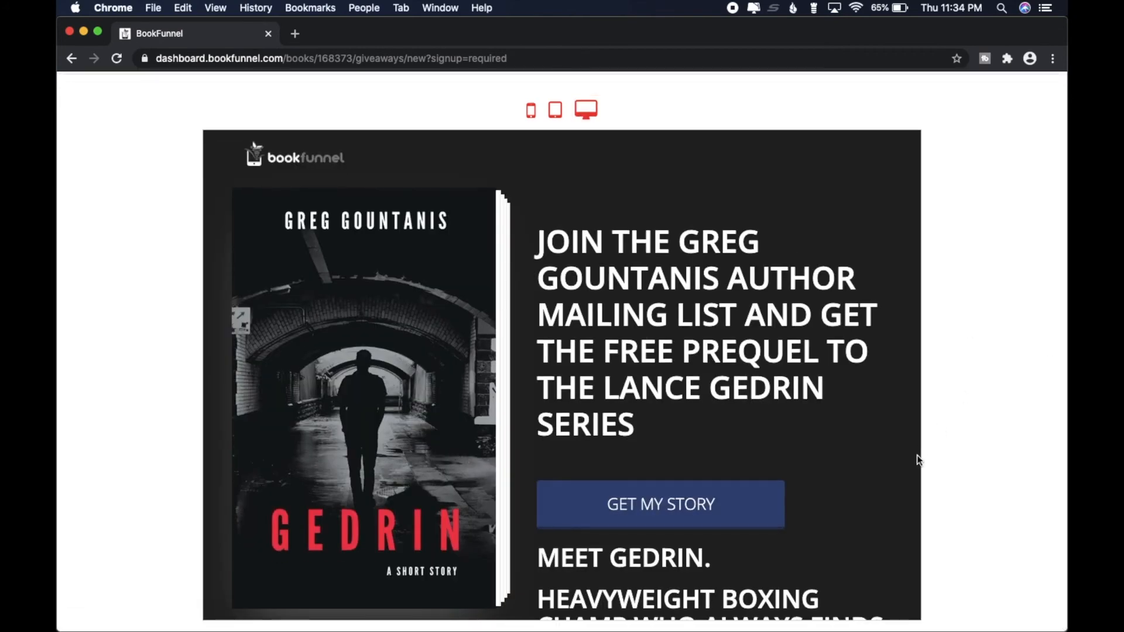
{"action": "scroll", "coordinate": [887, 482], "scroll_direction": "down", "scroll_amount": 5}
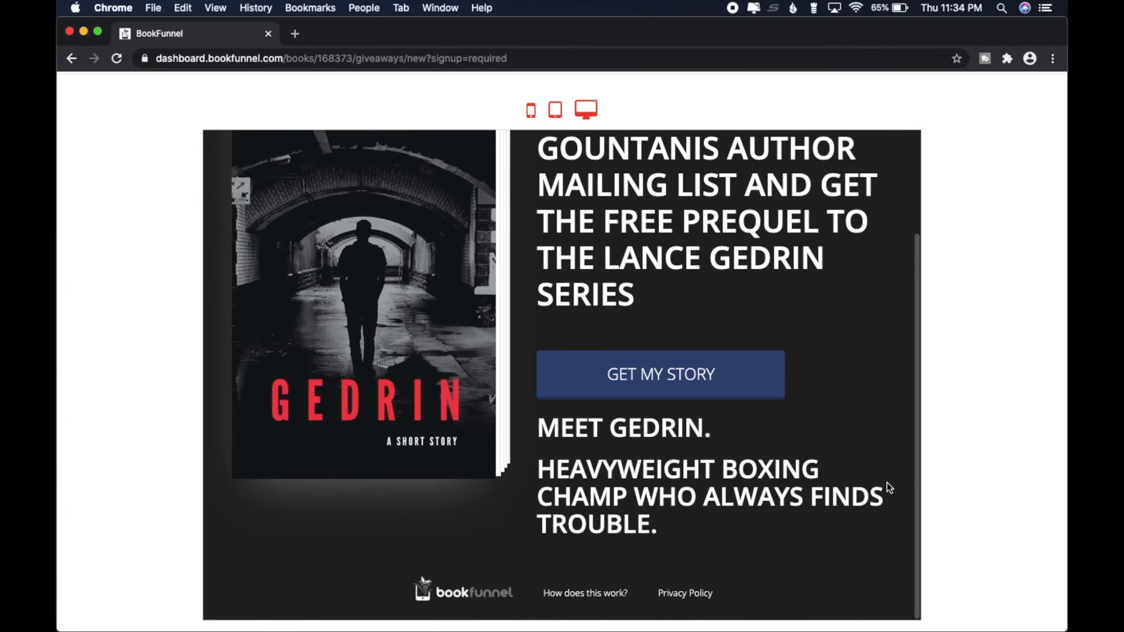
{"action": "scroll", "coordinate": [887, 483], "scroll_direction": "up", "scroll_amount": 3}
{"action": "scroll", "coordinate": [887, 483], "scroll_direction": "down", "scroll_amount": 2}
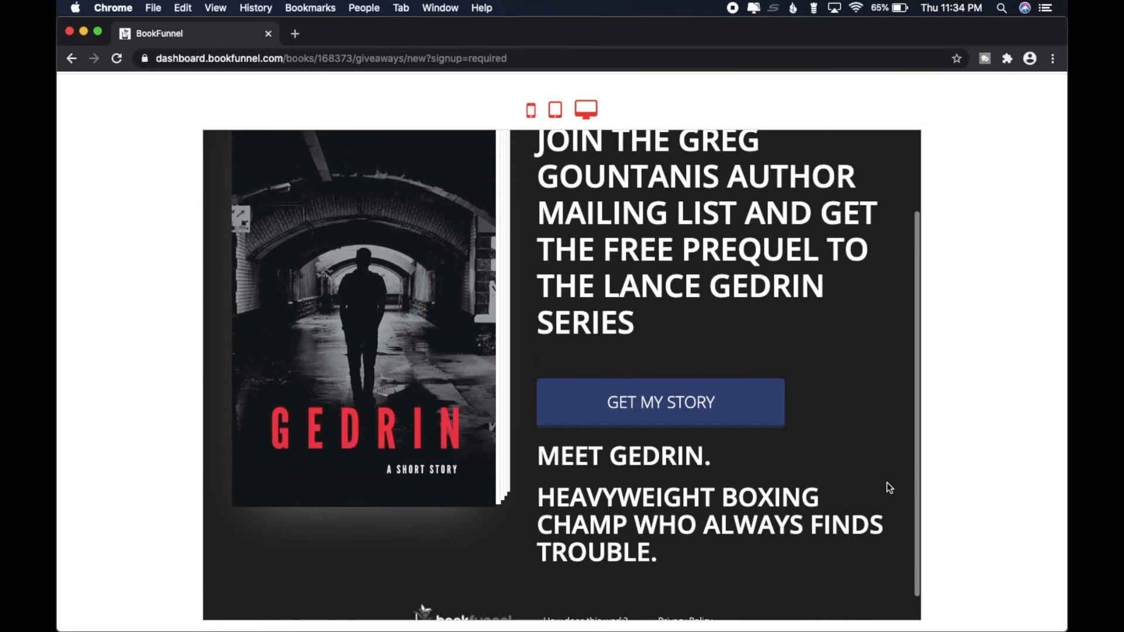
{"action": "scroll", "coordinate": [887, 483], "scroll_direction": "up", "scroll_amount": 2}
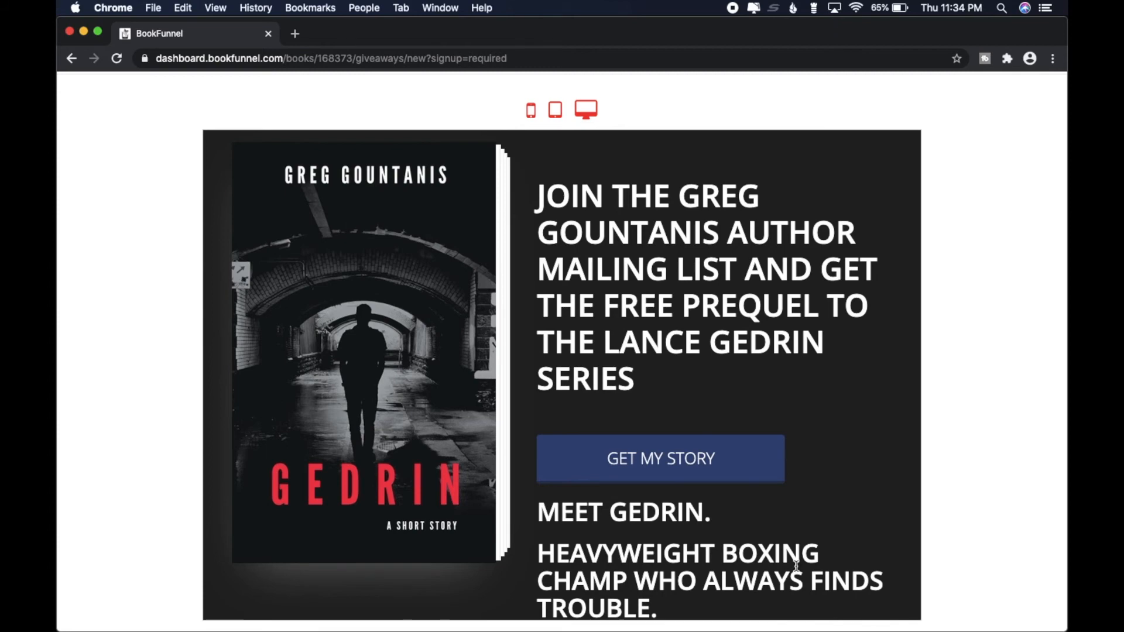
{"action": "scroll", "coordinate": [796, 566], "scroll_direction": "down", "scroll_amount": 3}
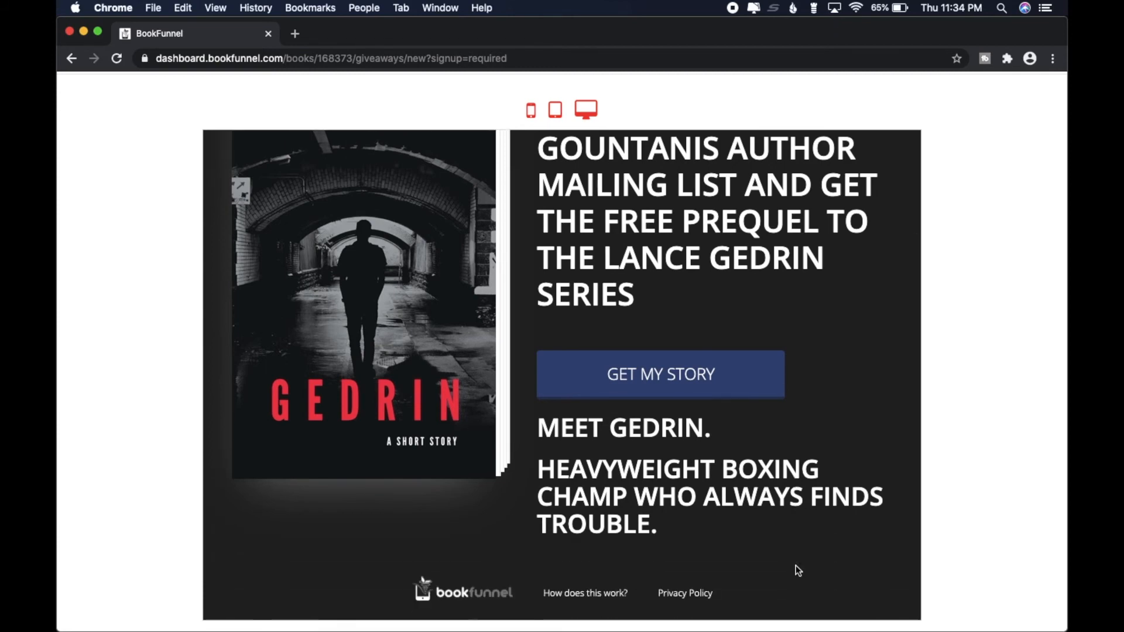
{"action": "scroll", "coordinate": [795, 566], "scroll_direction": "up", "scroll_amount": 5}
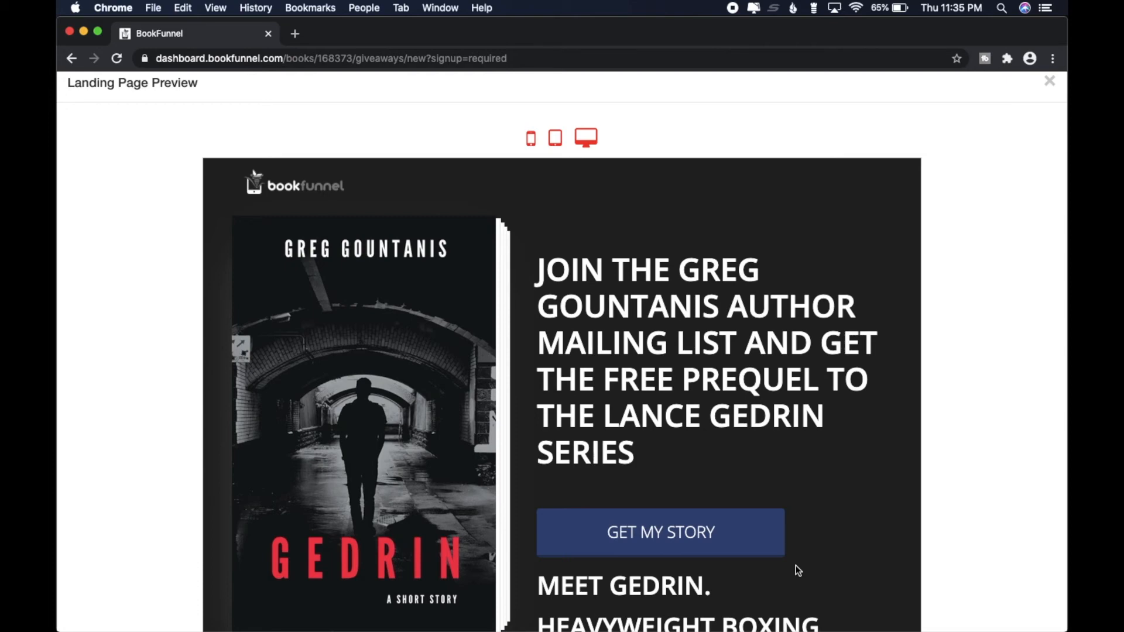
{"action": "scroll", "coordinate": [796, 566], "scroll_direction": "down", "scroll_amount": 1}
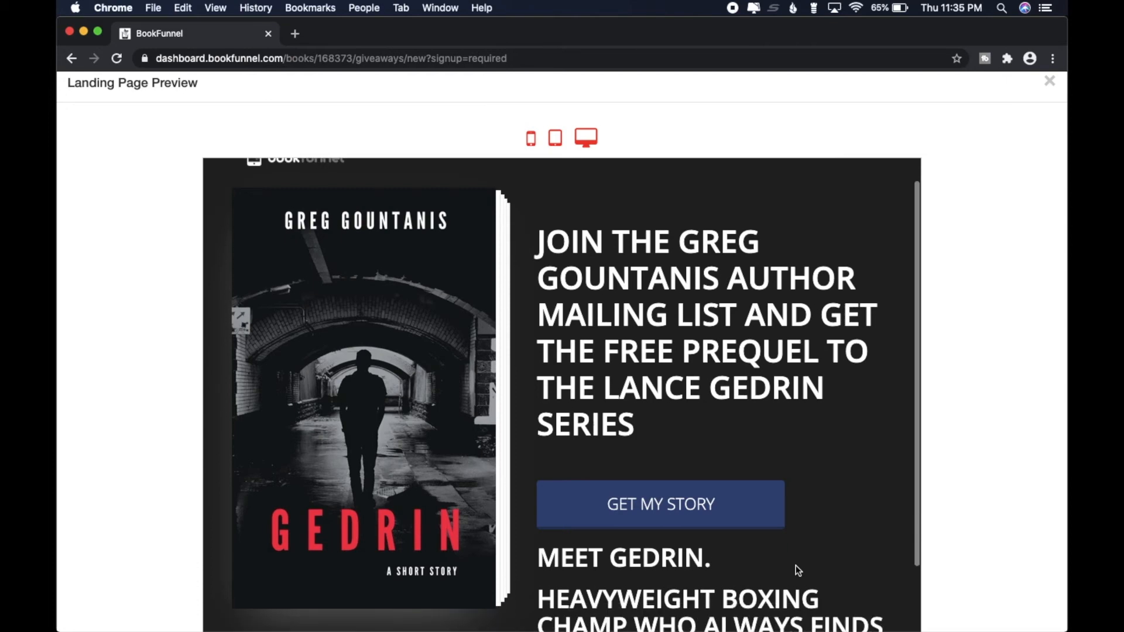
{"action": "left_click", "coordinate": [1053, 90]}
- Expand the Thank You Page Settings, keep the BookFunnel Default layout and set the page theme to BookFunnel Solid Black
{"action": "scroll", "coordinate": [1017, 411], "scroll_direction": "down", "scroll_amount": 5}
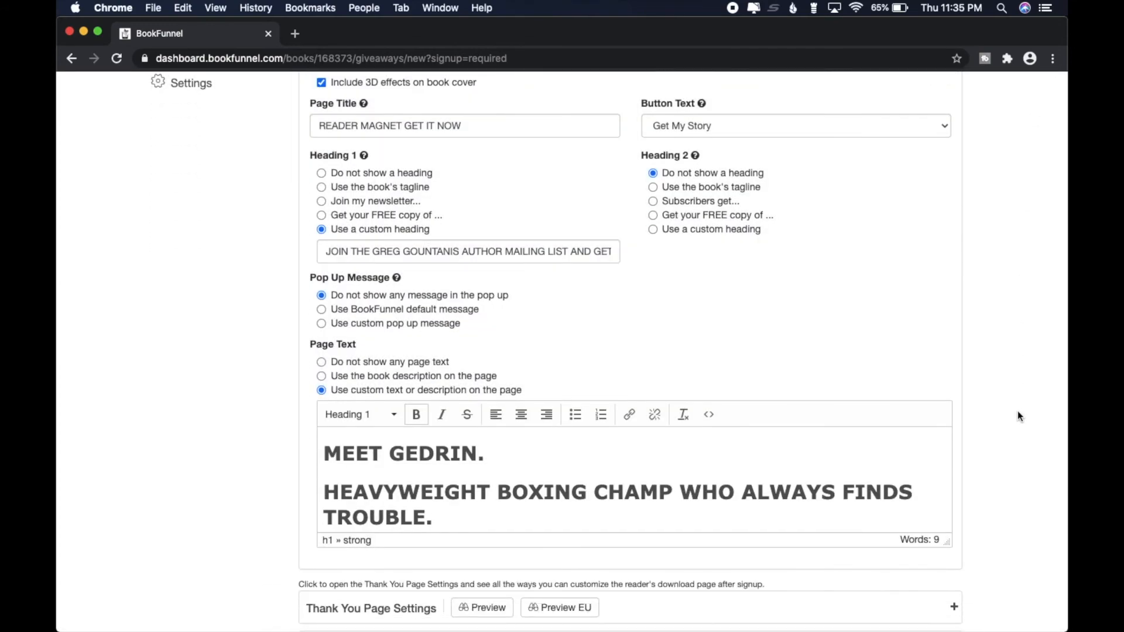
{"action": "scroll", "coordinate": [1017, 415], "scroll_direction": "down", "scroll_amount": 3}
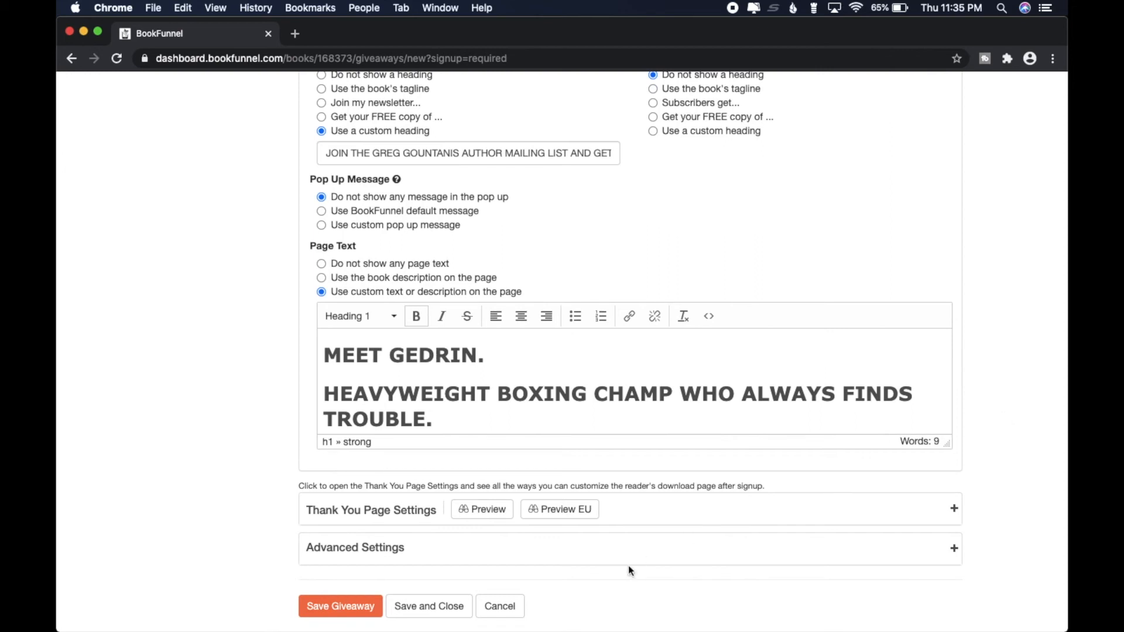
{"action": "left_click", "coordinate": [953, 512]}
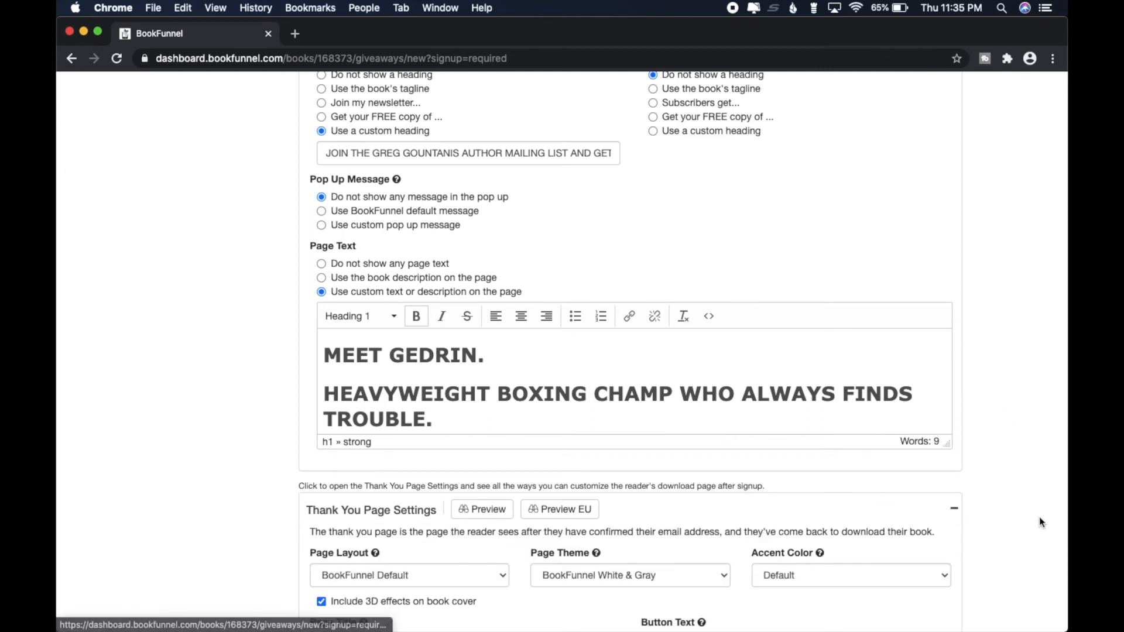
{"action": "scroll", "coordinate": [1038, 518], "scroll_direction": "down", "scroll_amount": 2}
{"action": "scroll", "coordinate": [1039, 517], "scroll_direction": "down", "scroll_amount": 3}
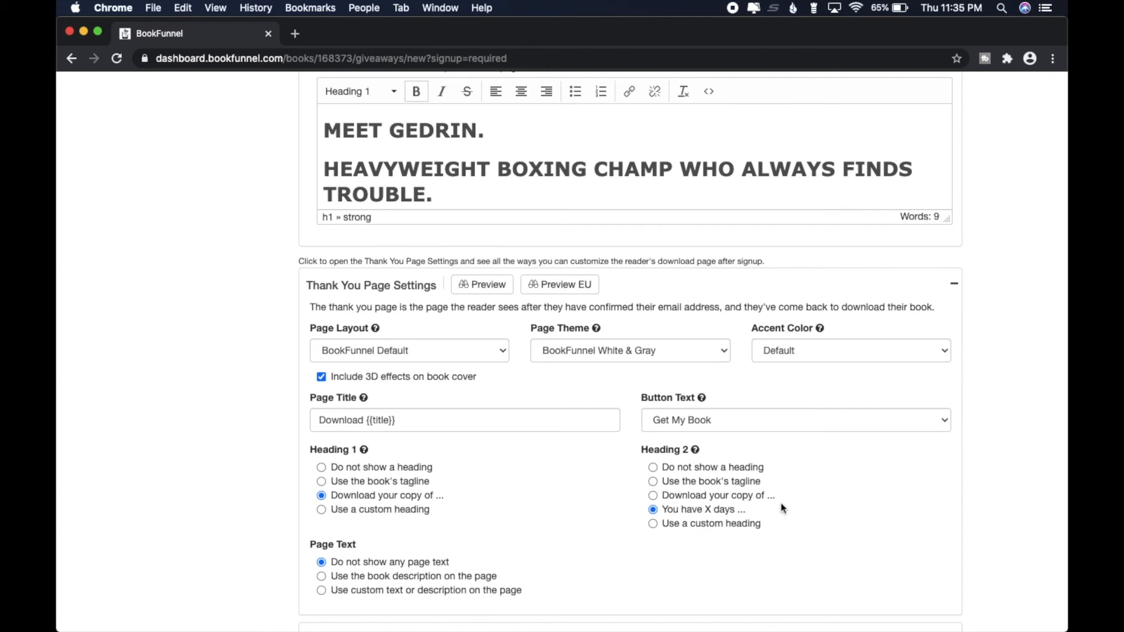
{"action": "left_click", "coordinate": [469, 351]}
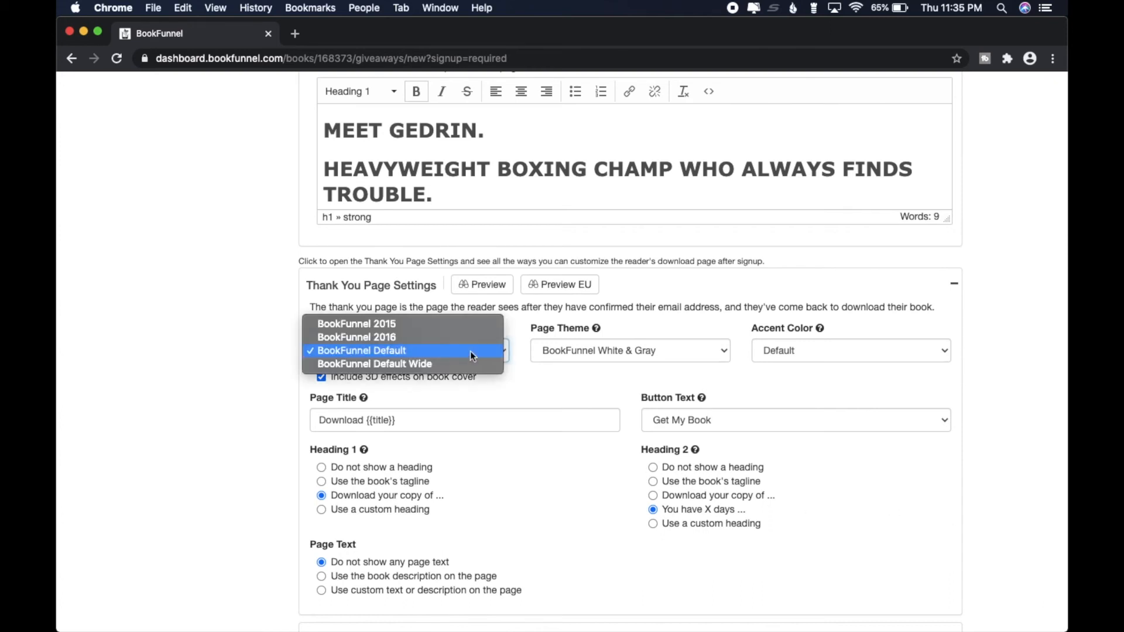
{"action": "left_click", "coordinate": [469, 350]}
{"action": "left_click", "coordinate": [630, 354]}
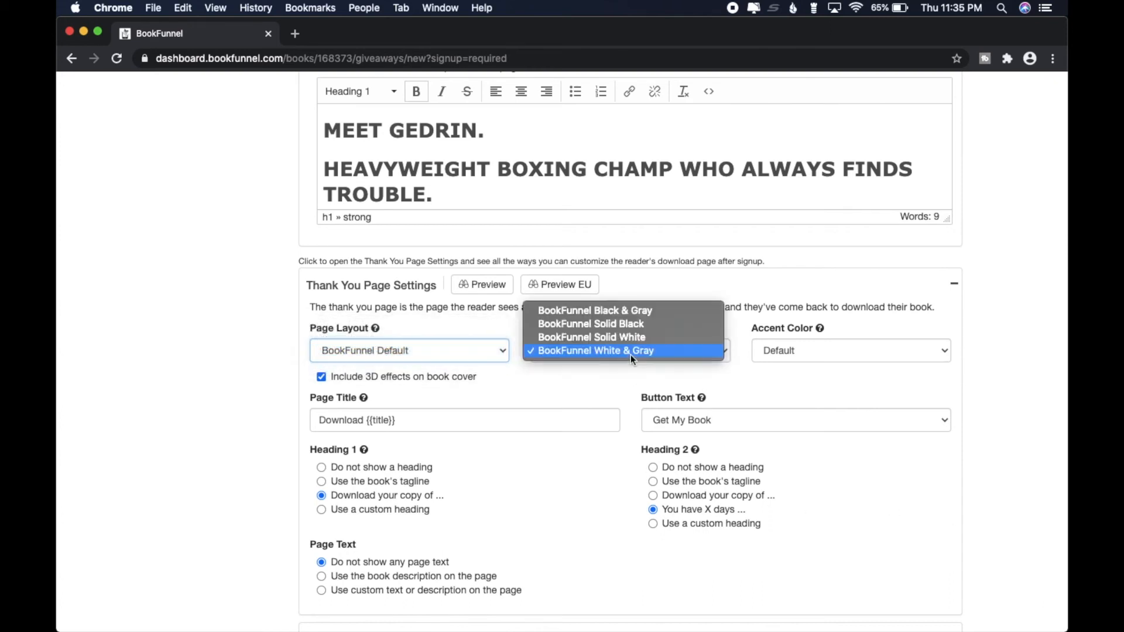
{"action": "left_click", "coordinate": [618, 325]}
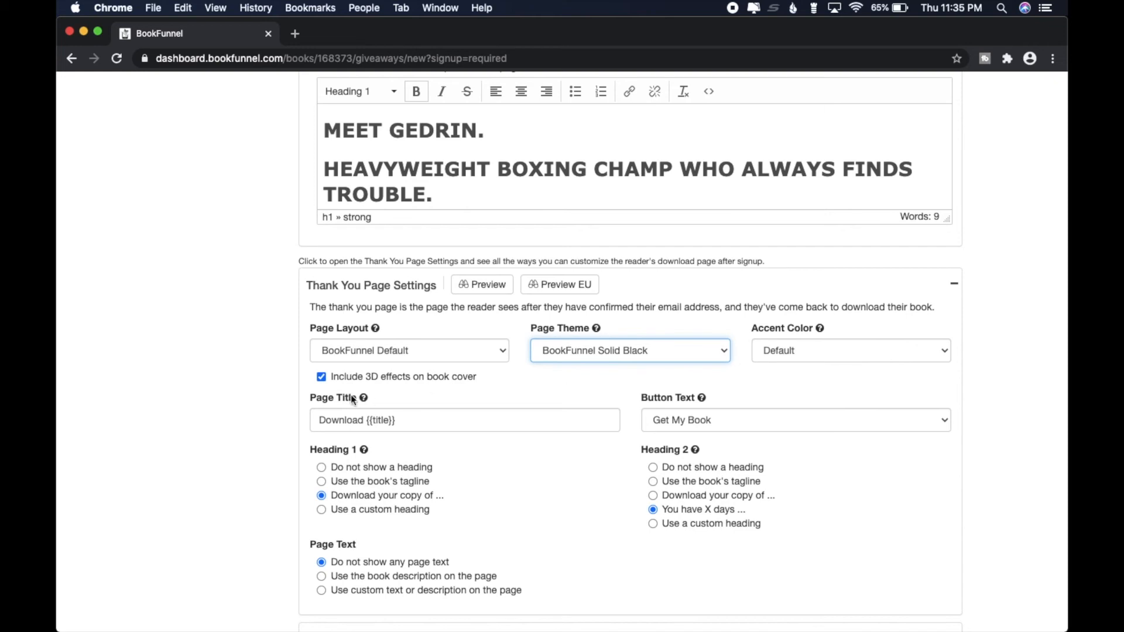
- Set the thank you page's title to Download READER MAGNET and its button text to Get My Story
{"action": "left_click_drag", "start_coordinate": [469, 420], "coordinate": [310, 426]}
{"action": "key", "text": "Right"}
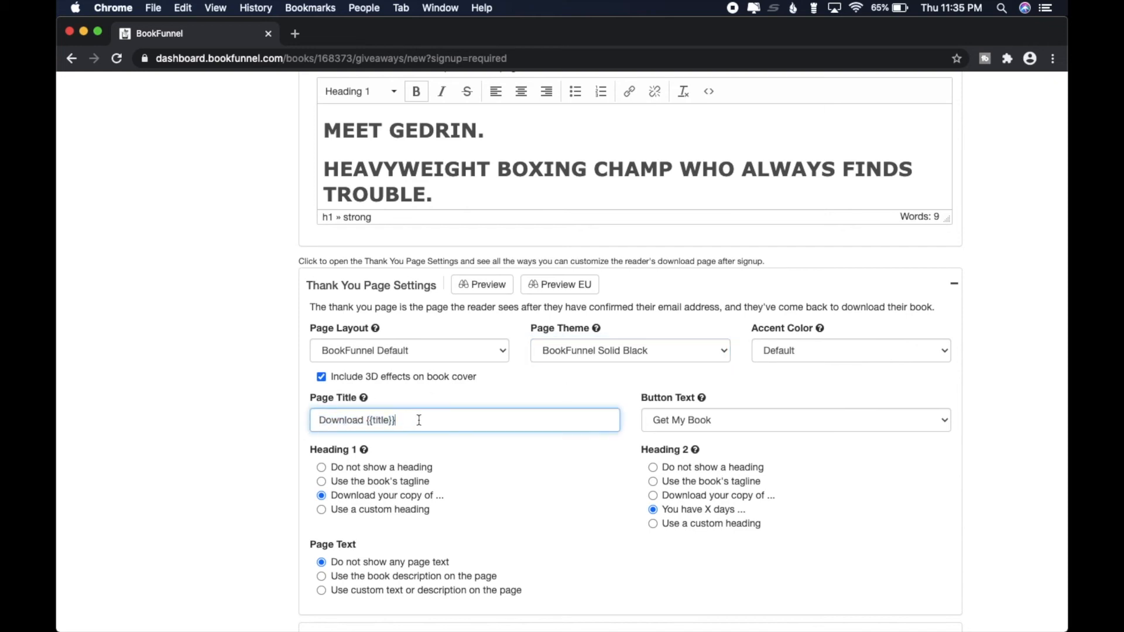
{"action": "key", "text": "BackSpace"}
{"action": "key", "text": "BackSpace"}
{"action": "key", "text": "BackSpace"}
{"action": "key", "text": "BackSpace"}
{"action": "key", "text": "BackSpace"}
{"action": "key", "text": "BackSpace"}
{"action": "key", "text": "BackSpace"}
{"action": "key", "text": "BackSpace"}
{"action": "key", "text": "BackSpace"}
{"action": "type", "text": "READER MAGNET"}
{"action": "left_click", "coordinate": [856, 423]}
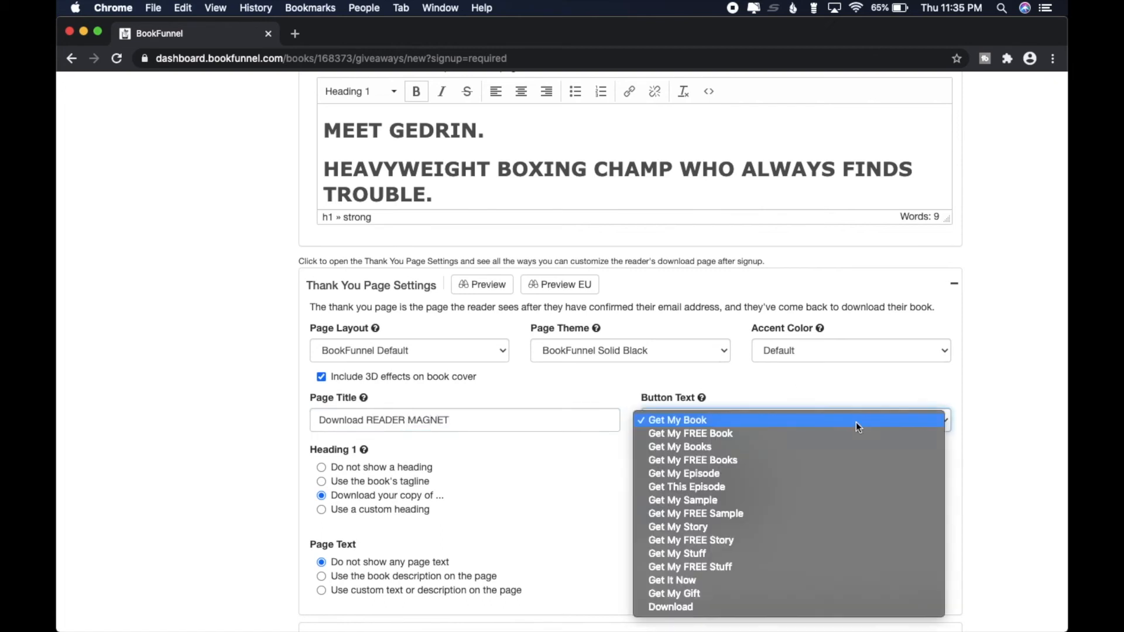
{"action": "left_click", "coordinate": [739, 526]}
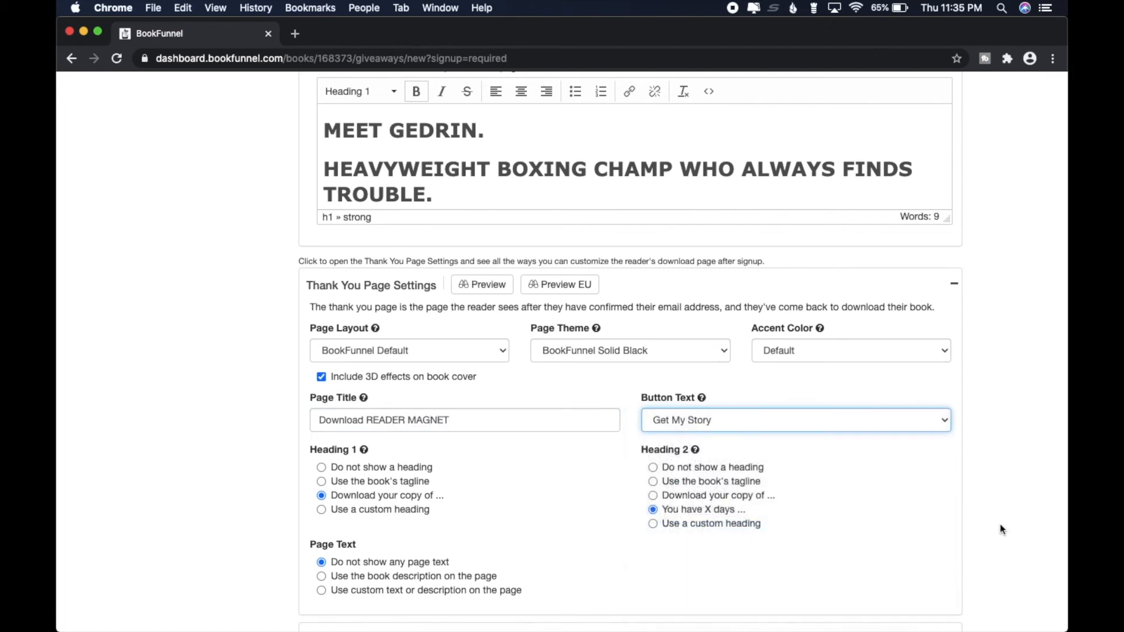
- Give the thank you page a custom Heading 1 reading WELCOME TO THE LANCE GEDRIN UNIVERSE
{"action": "scroll", "coordinate": [986, 496], "scroll_direction": "down", "scroll_amount": 3}
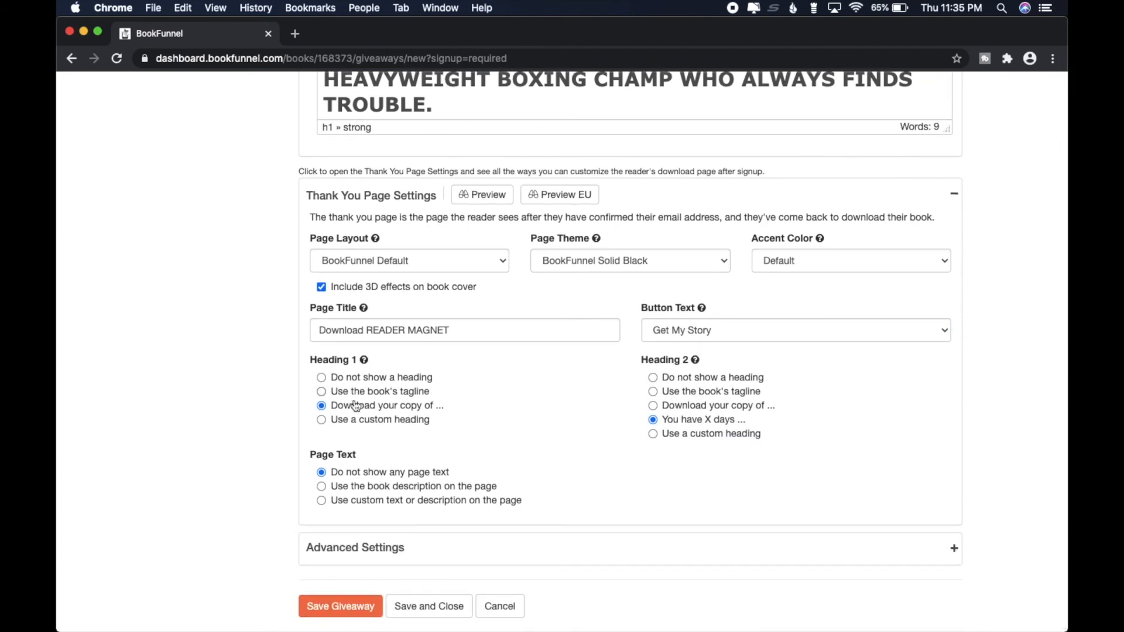
{"action": "left_click", "coordinate": [321, 420]}
{"action": "left_click", "coordinate": [361, 442]}
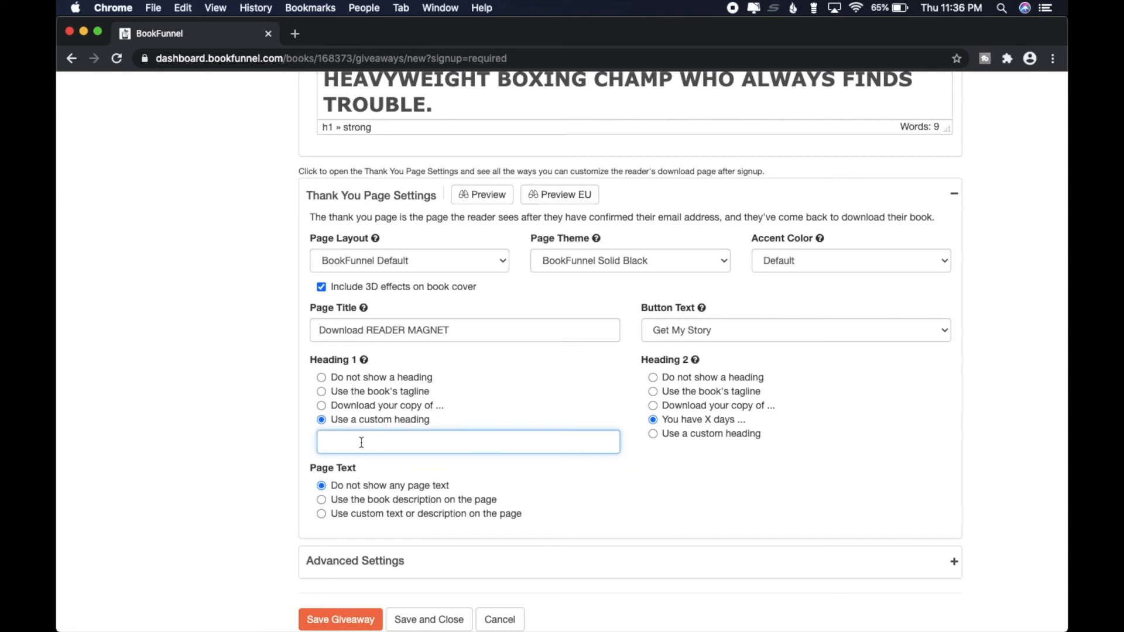
{"action": "type", "text": "WELCOME TO  THE"}
{"action": "key", "text": "BackSpace"}
{"action": "key", "text": "BackSpace"}
{"action": "key", "text": "BackSpace"}
{"action": "key", "text": "BackSpace"}
{"action": "key", "text": "BackSpace"}
{"action": "type", "text": "THE LANCE"}
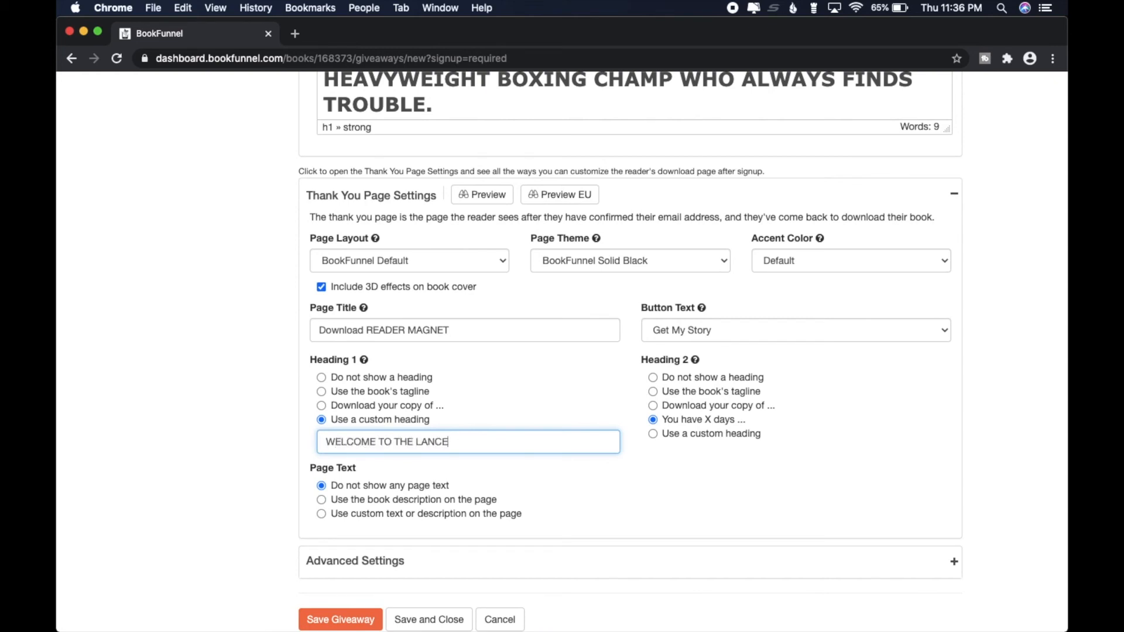
{"action": "type", "text": " GEDRIN UNIVERSE"}
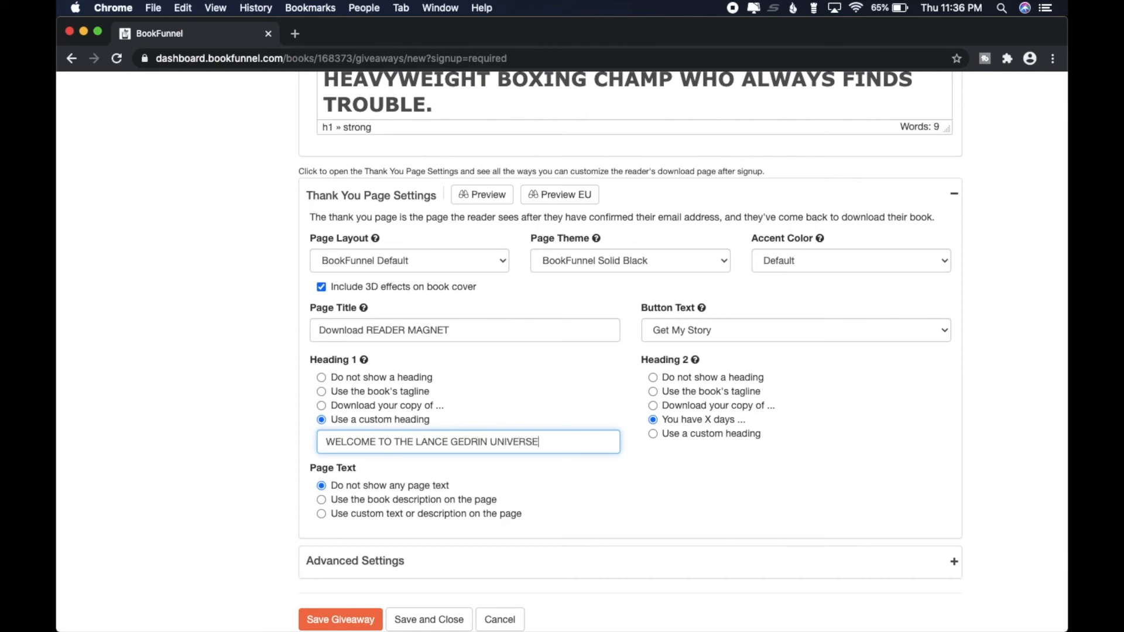
{"action": "left_click", "coordinate": [1009, 450]}
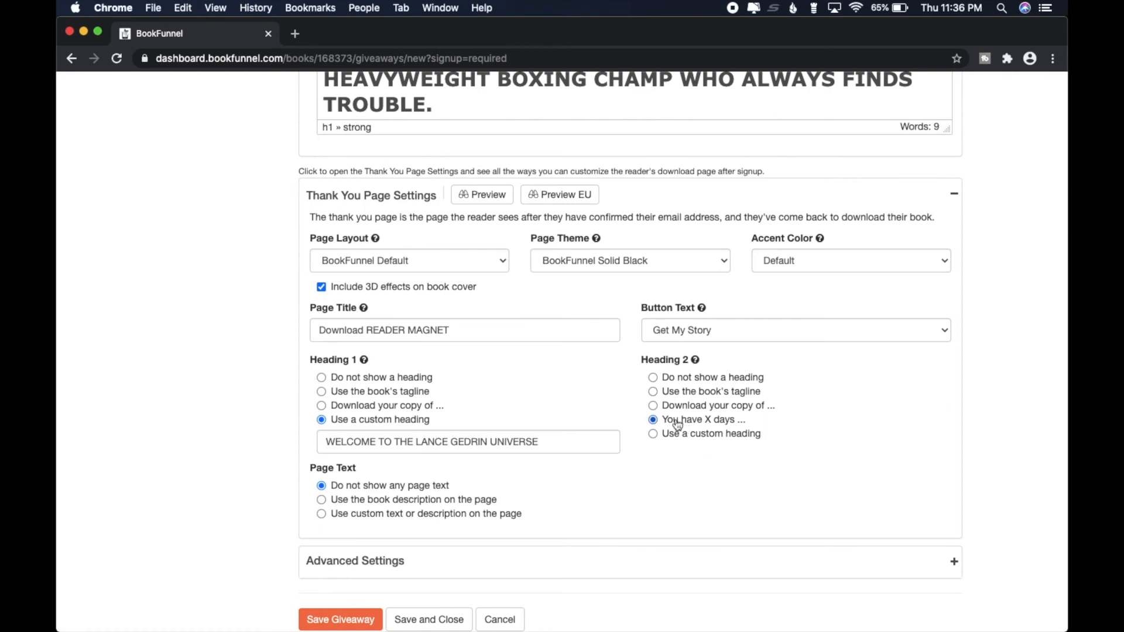
- Set the thank you page's Heading 2 to not show a heading
{"action": "left_click", "coordinate": [653, 377]}
{"action": "scroll", "coordinate": [1032, 401], "scroll_direction": "up", "scroll_amount": 5}
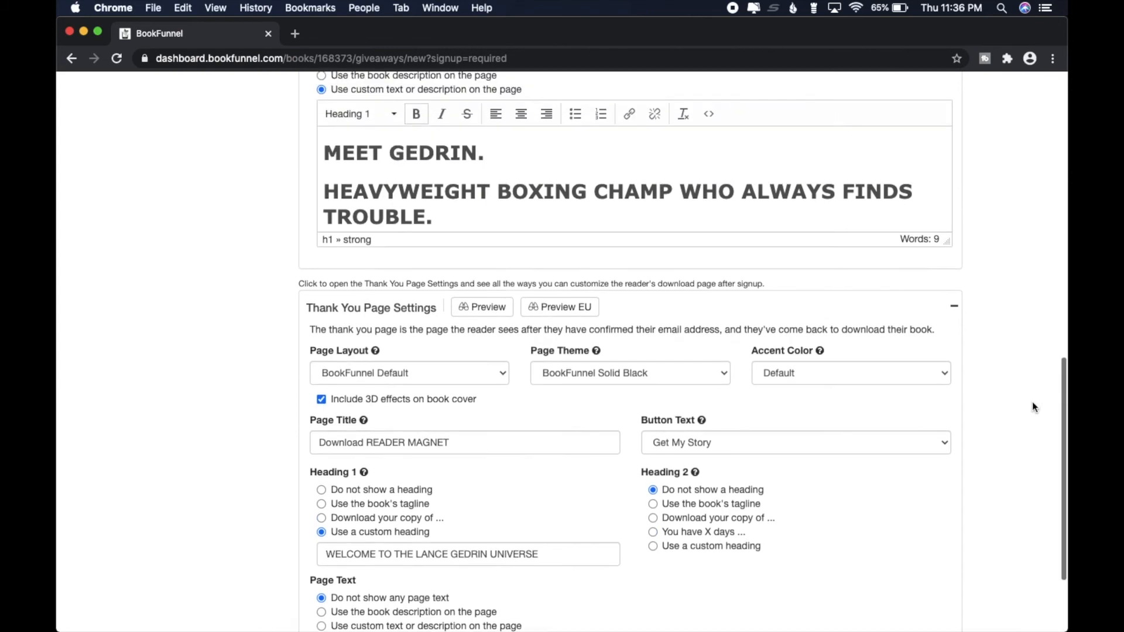
{"action": "scroll", "coordinate": [1032, 402], "scroll_direction": "down", "scroll_amount": 5}
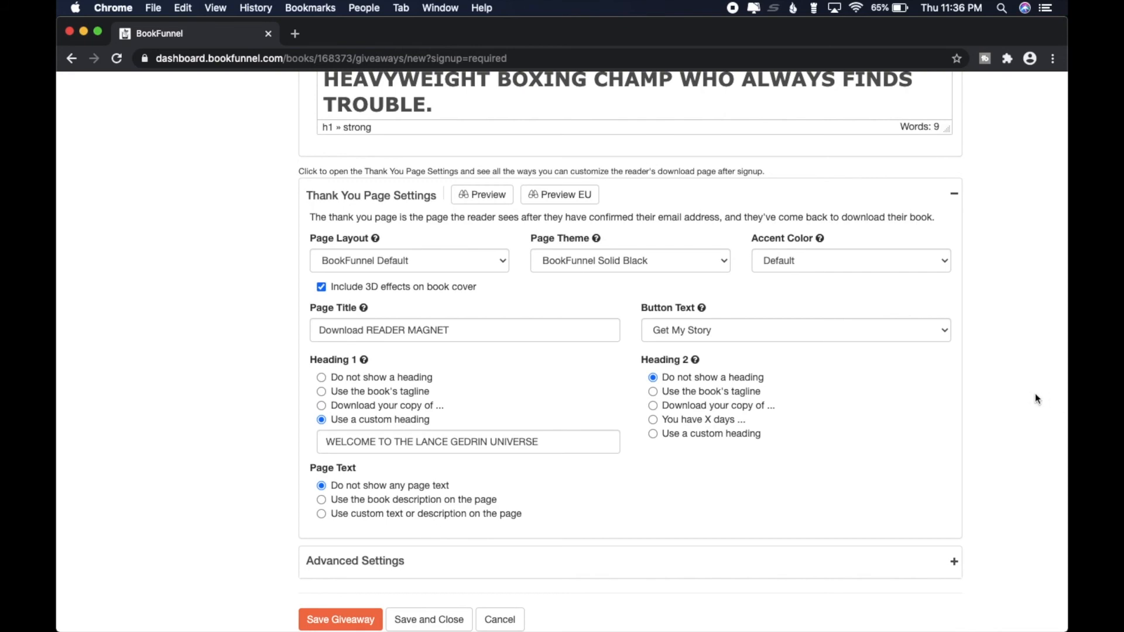
- Preview the thank you page in desktop size, examine its cover, heading and download button, and close the preview
{"action": "scroll", "coordinate": [1032, 392], "scroll_direction": "up", "scroll_amount": 4}
{"action": "left_click", "coordinate": [481, 306]}
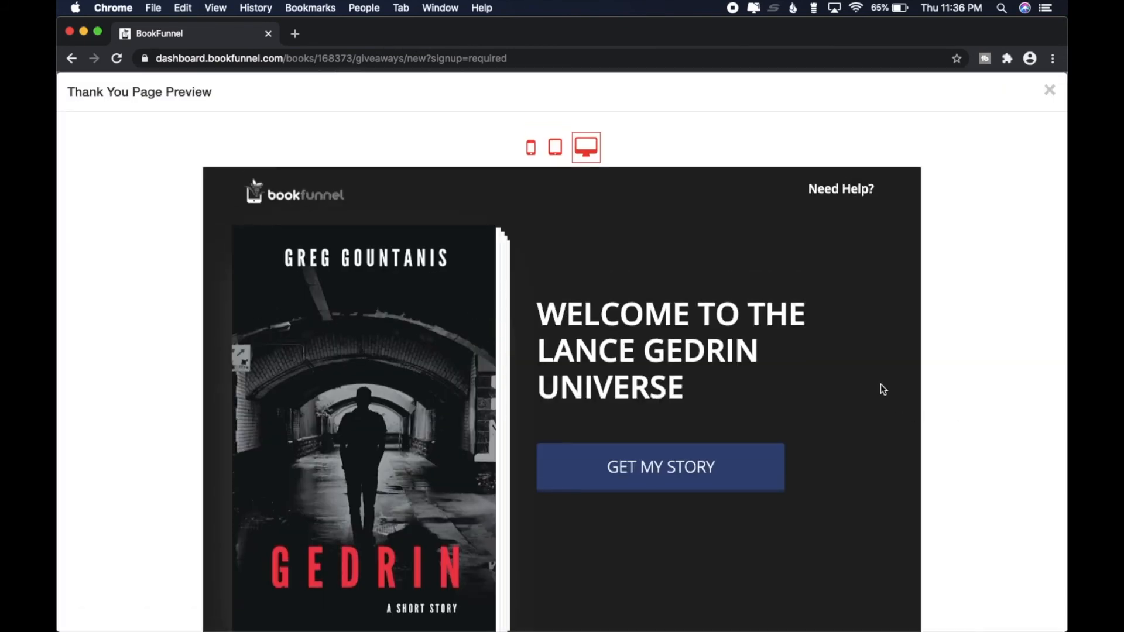
{"action": "scroll", "coordinate": [881, 385], "scroll_direction": "down", "scroll_amount": 2}
{"action": "scroll", "coordinate": [881, 384], "scroll_direction": "down", "scroll_amount": 2}
{"action": "scroll", "coordinate": [881, 384], "scroll_direction": "up", "scroll_amount": 4}
{"action": "left_click", "coordinate": [1049, 90]}
- Review the giveaway's Advanced Settings, including the expired message, collapse them, and save and close the giveaway
{"action": "scroll", "coordinate": [1000, 443], "scroll_direction": "down", "scroll_amount": 5}
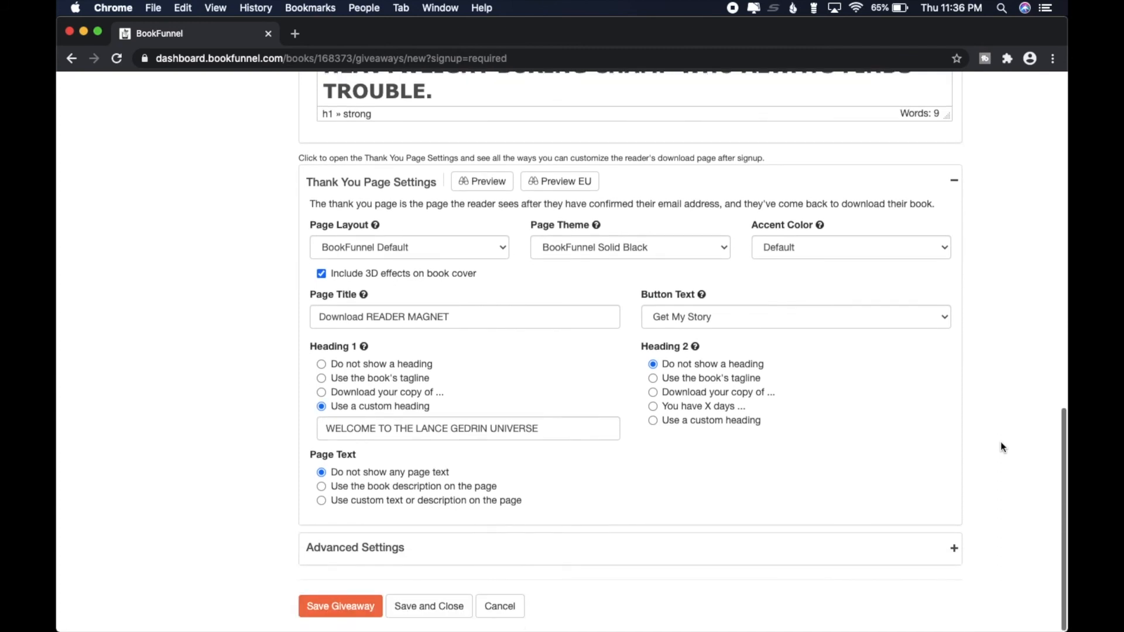
{"action": "left_click", "coordinate": [953, 548]}
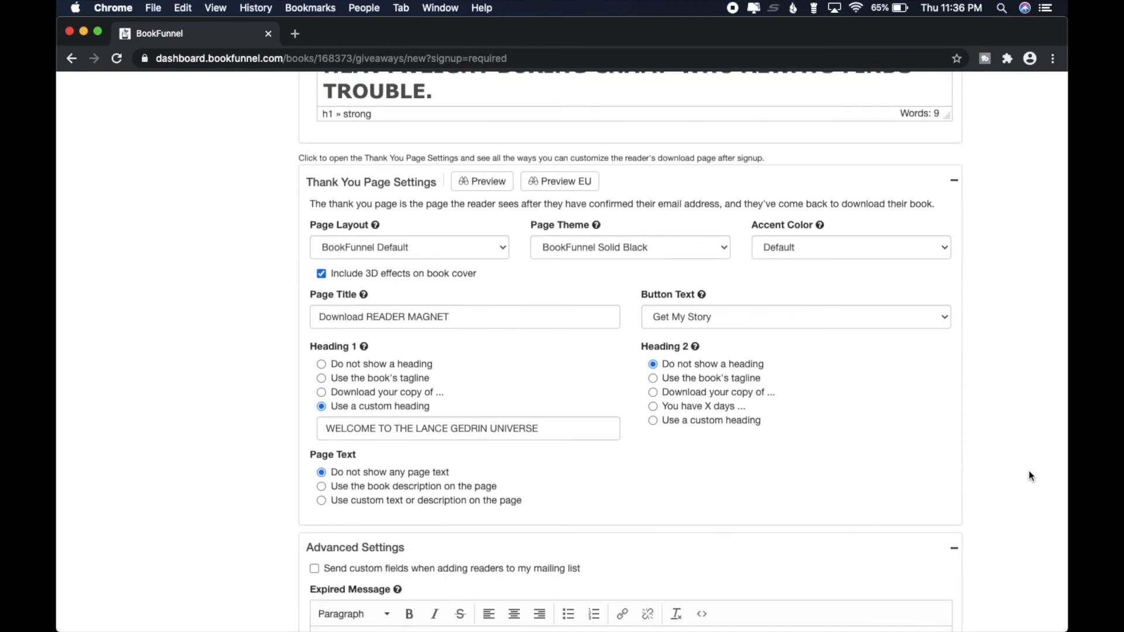
{"action": "scroll", "coordinate": [1028, 469], "scroll_direction": "down", "scroll_amount": 7}
{"action": "scroll", "coordinate": [1028, 472], "scroll_direction": "up", "scroll_amount": 3}
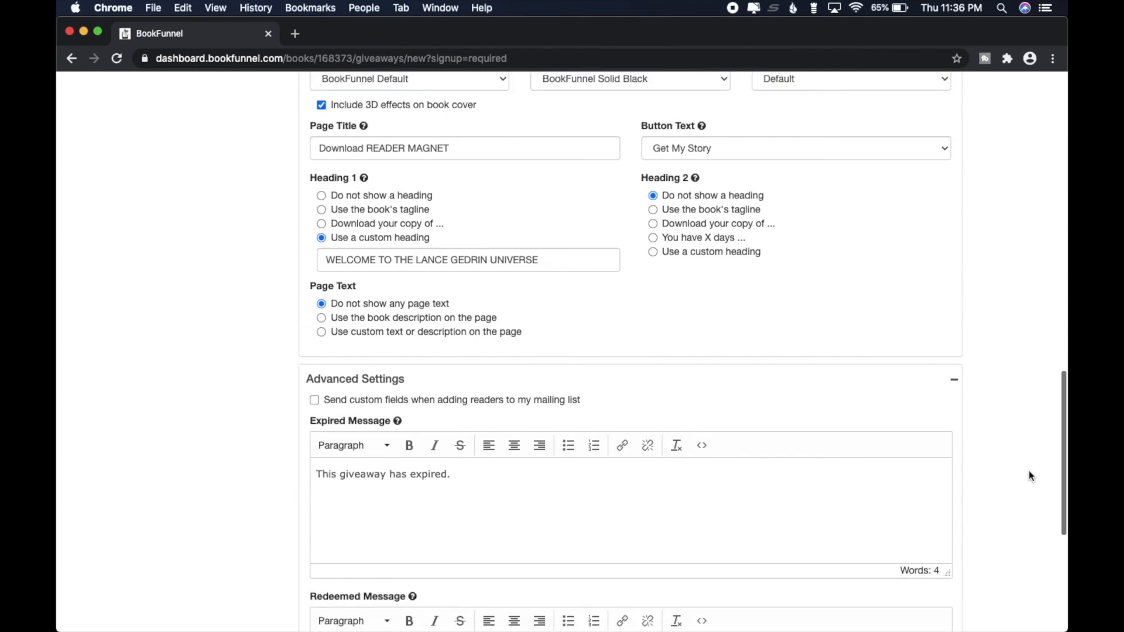
{"action": "scroll", "coordinate": [1028, 471], "scroll_direction": "down", "scroll_amount": 2}
{"action": "left_click", "coordinate": [954, 380]}
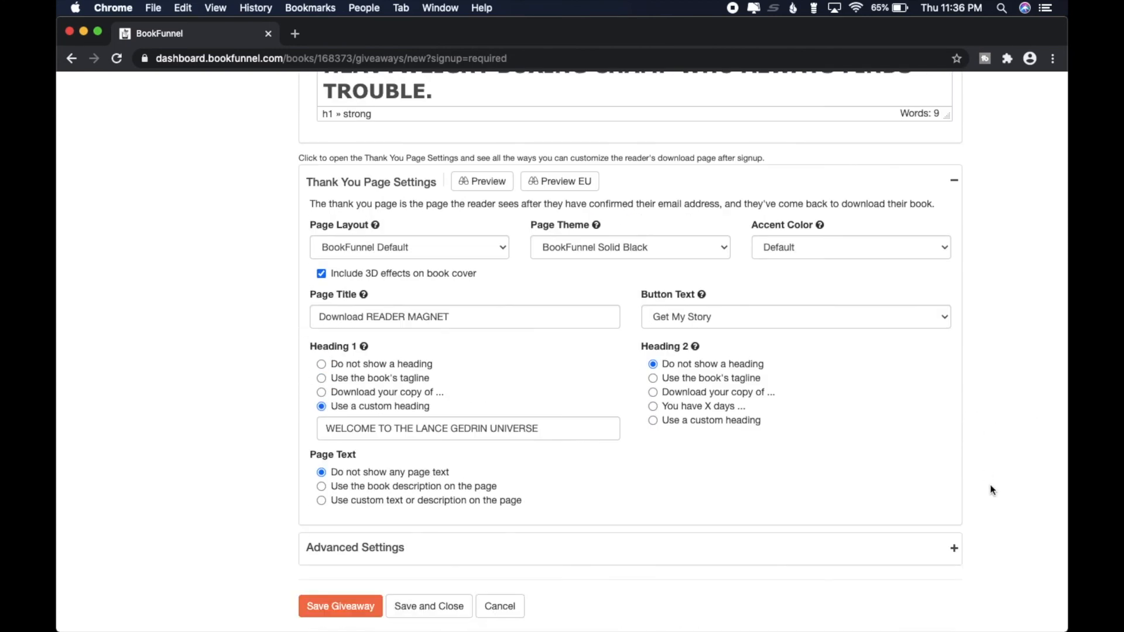
{"action": "left_click", "coordinate": [460, 605]}
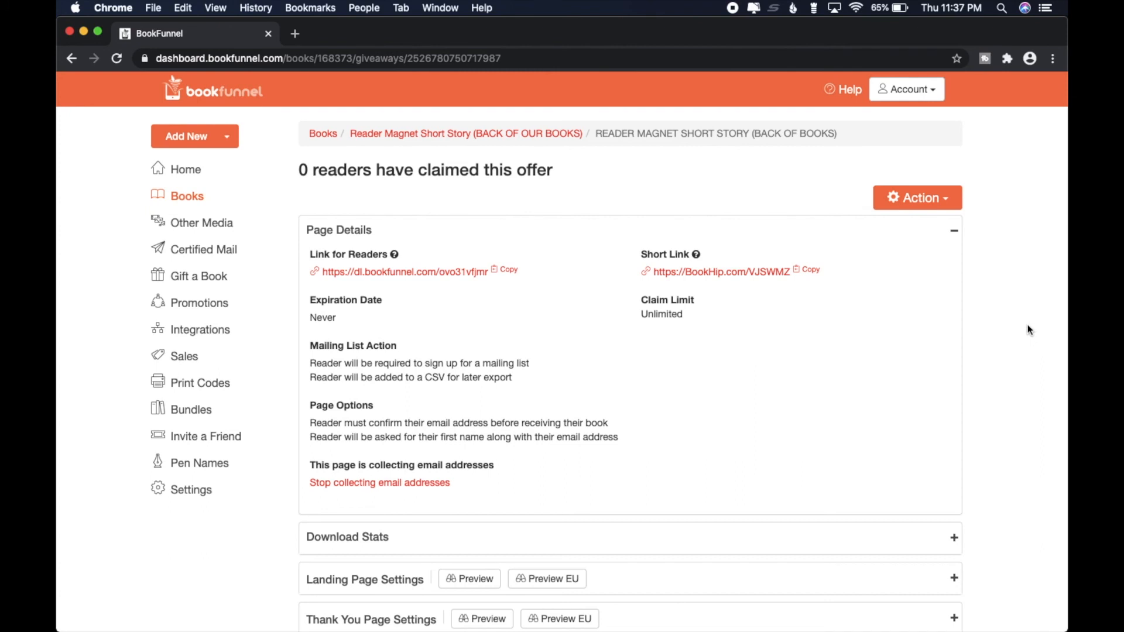
- Examine the saved giveaway's page details, reader links, mailing list action and download stats
{"action": "scroll", "coordinate": [1029, 330], "scroll_direction": "down", "scroll_amount": 1}
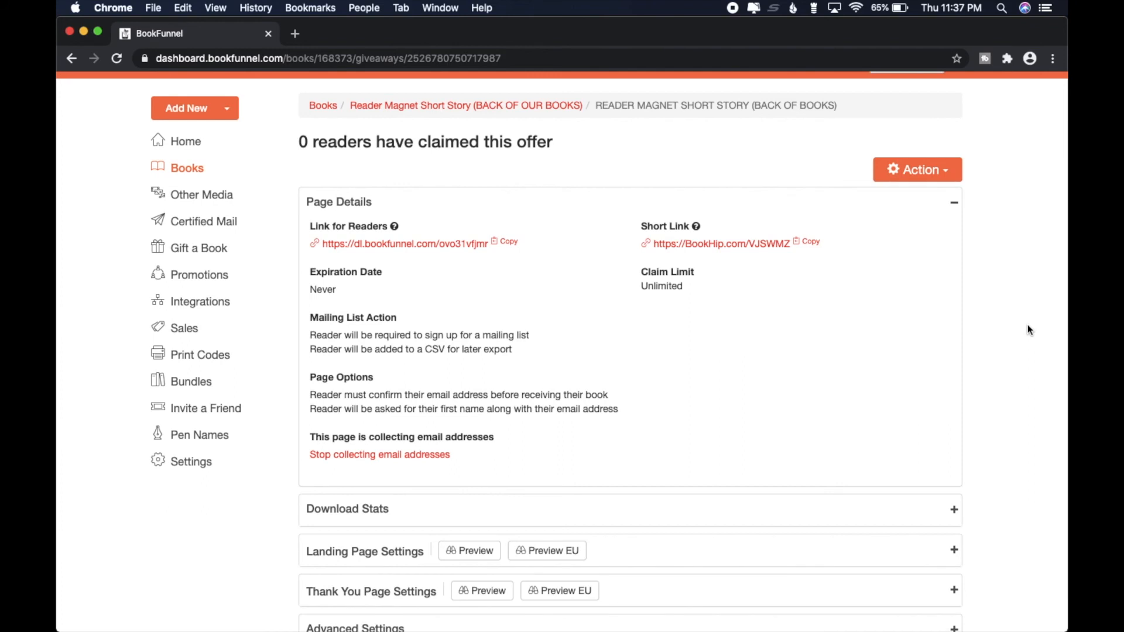
{"action": "scroll", "coordinate": [1029, 330], "scroll_direction": "up", "scroll_amount": 1}
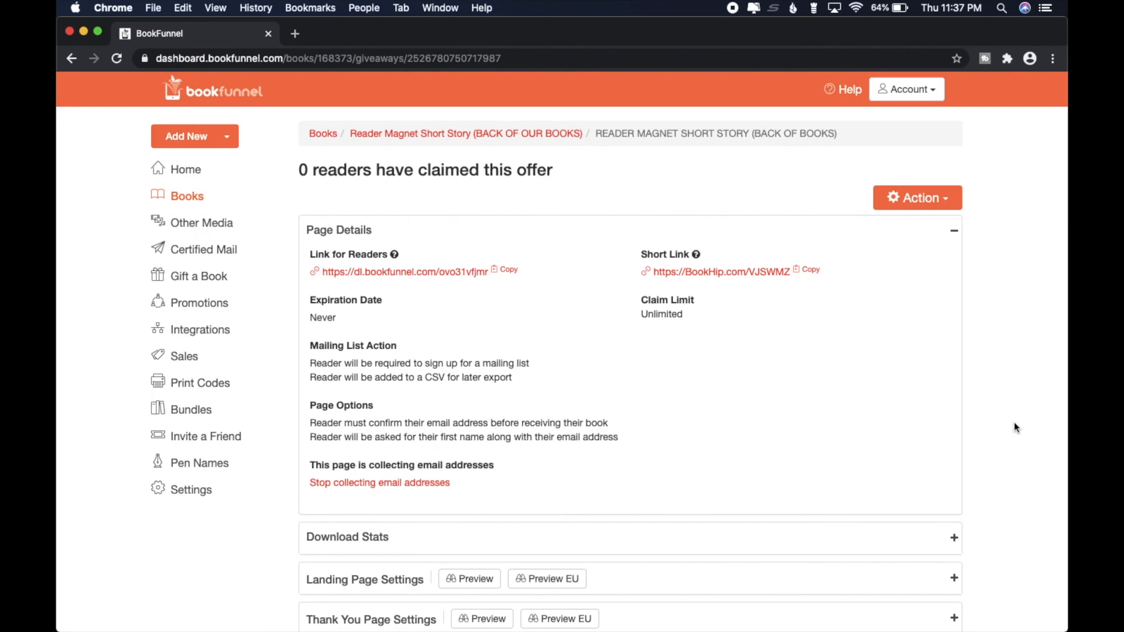
{"action": "scroll", "coordinate": [1014, 423], "scroll_direction": "down", "scroll_amount": 2}
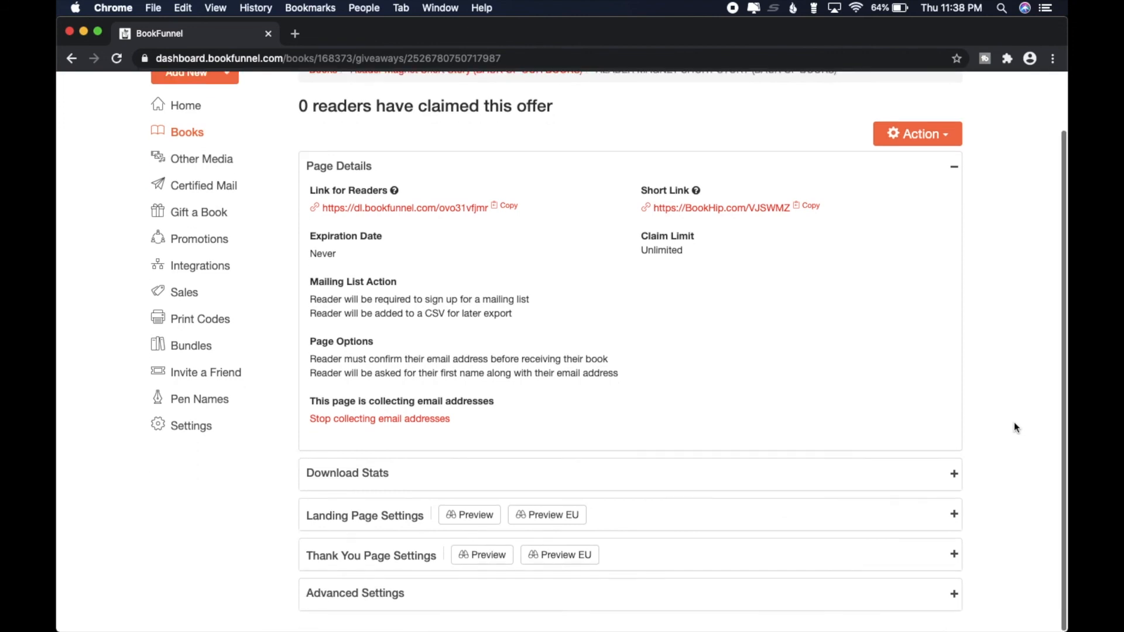
{"action": "left_click", "coordinate": [941, 479]}
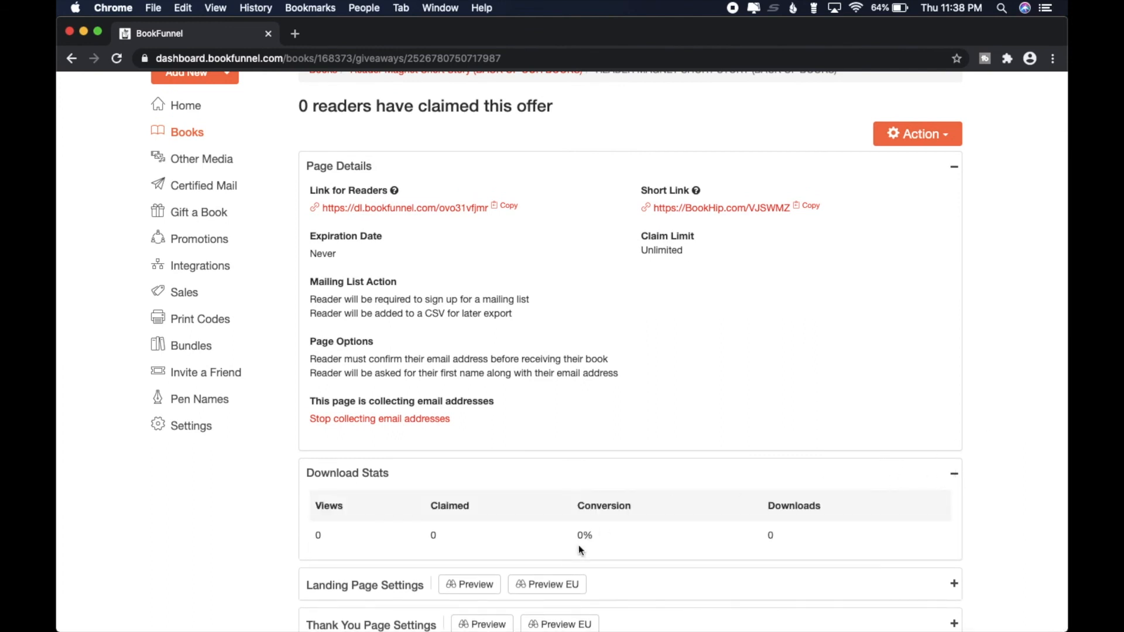
{"action": "left_click", "coordinate": [945, 475]}
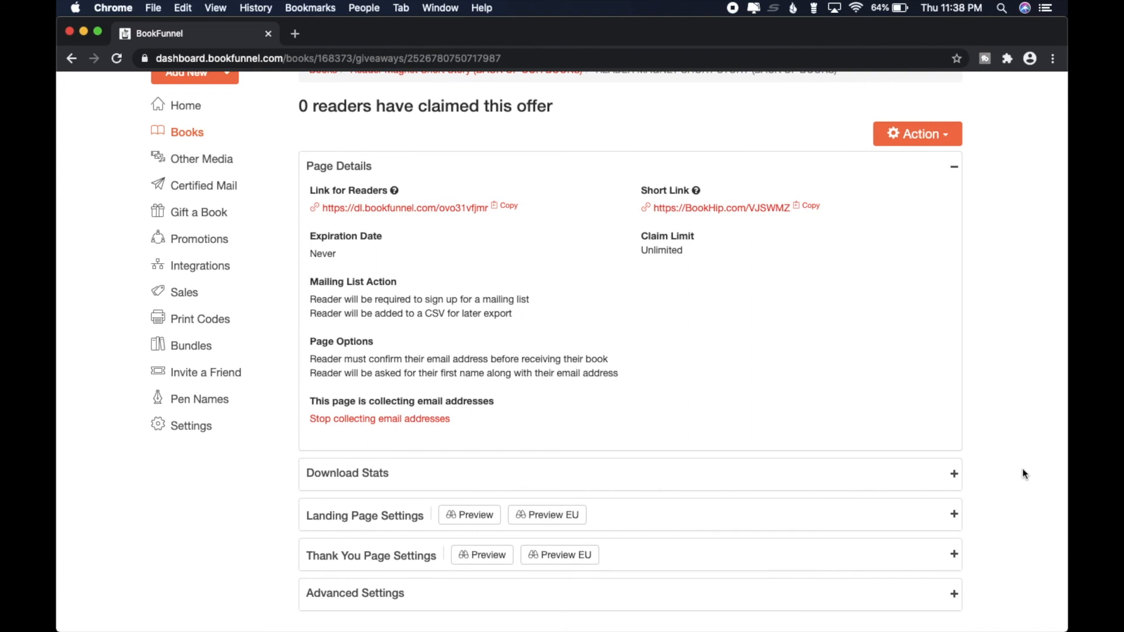
{"action": "scroll", "coordinate": [1023, 468], "scroll_direction": "up", "scroll_amount": 2}
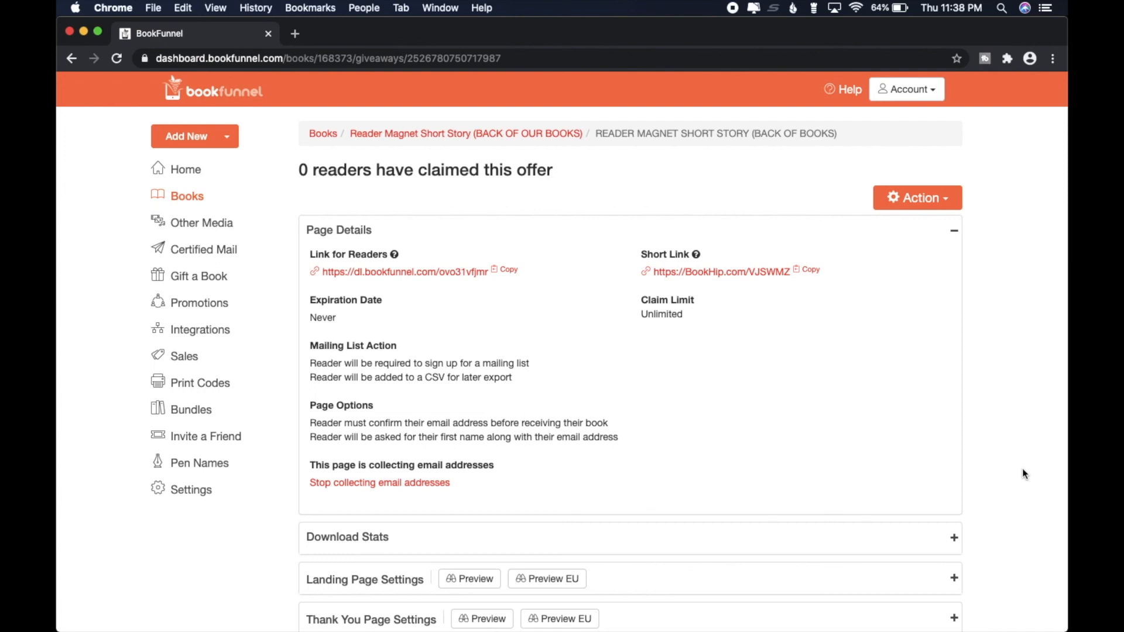
{"action": "scroll", "coordinate": [1023, 470], "scroll_direction": "down", "scroll_amount": 1}
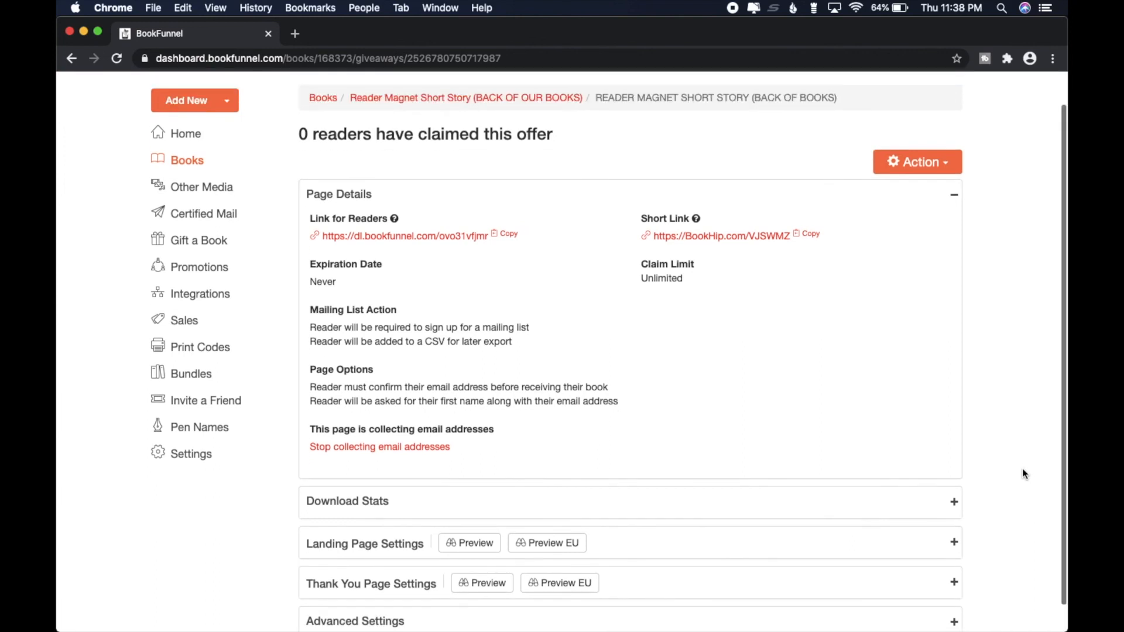
{"action": "scroll", "coordinate": [1022, 470], "scroll_direction": "up", "scroll_amount": 1}
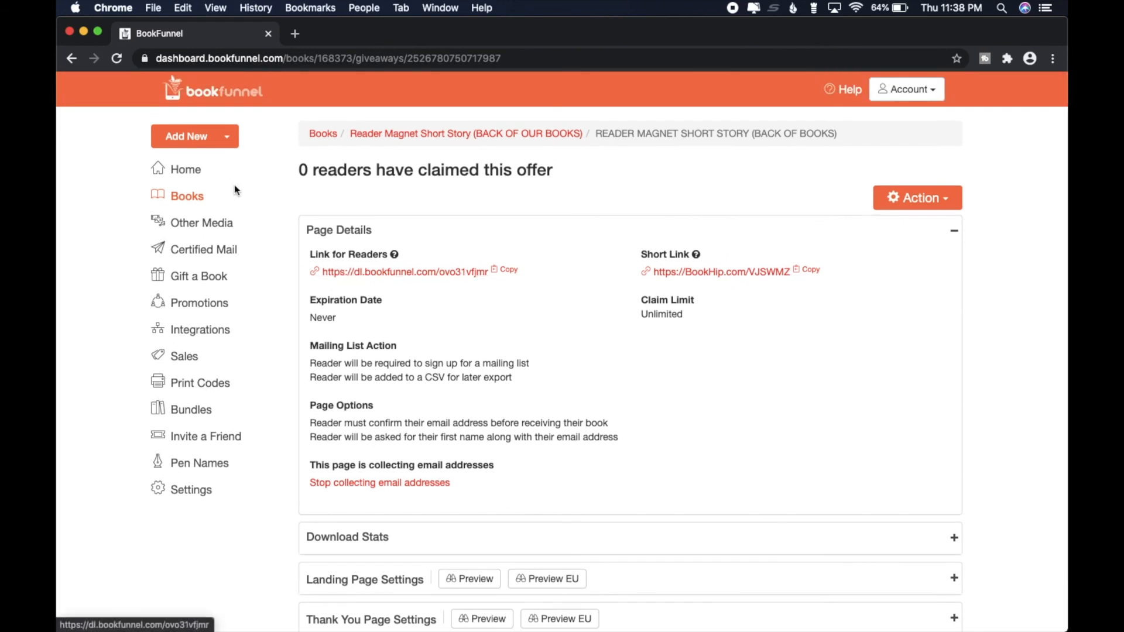
- Open the Gedrin Short Story (BF Signup) book from the book list and view its landing page's details and subscriber figures
{"action": "left_click", "coordinate": [181, 200]}
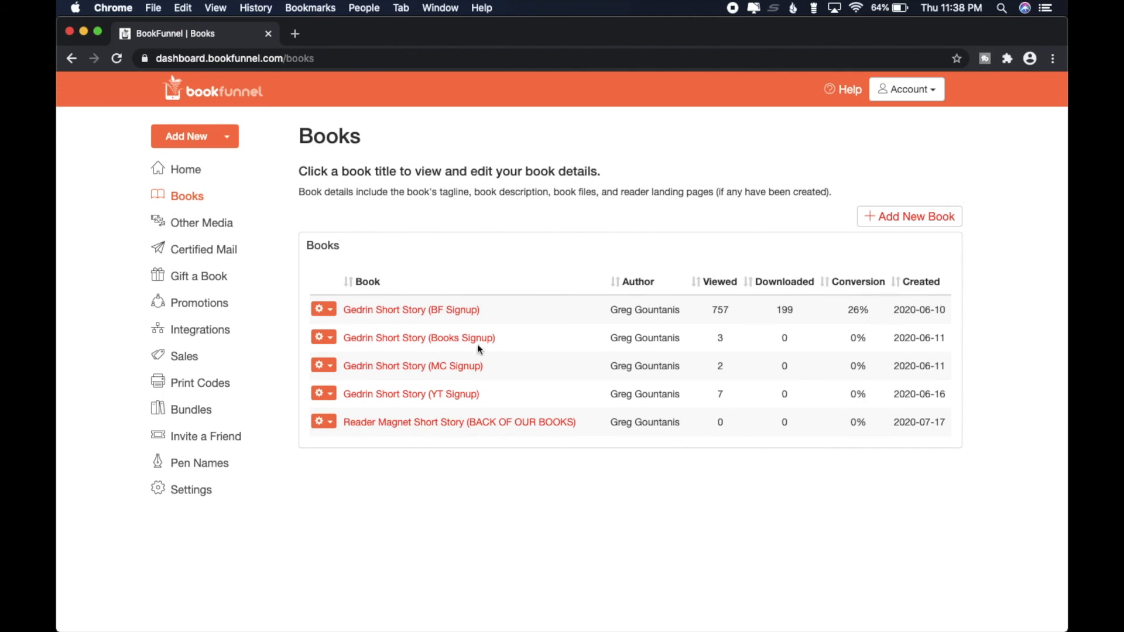
{"action": "left_click", "coordinate": [412, 311]}
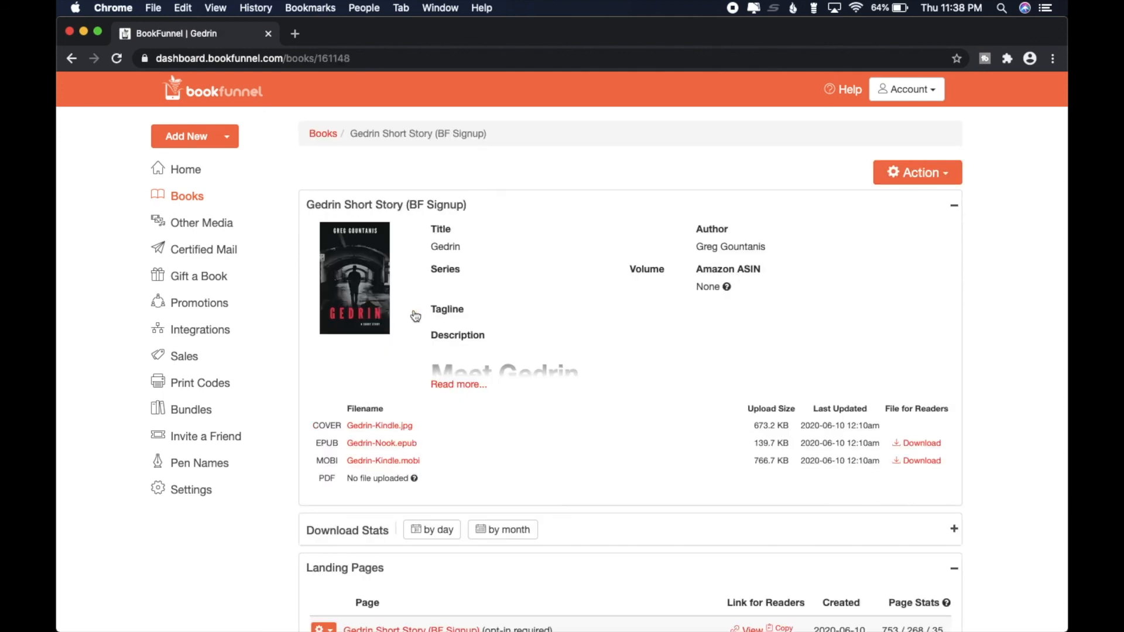
{"action": "scroll", "coordinate": [263, 540], "scroll_direction": "down", "scroll_amount": 3}
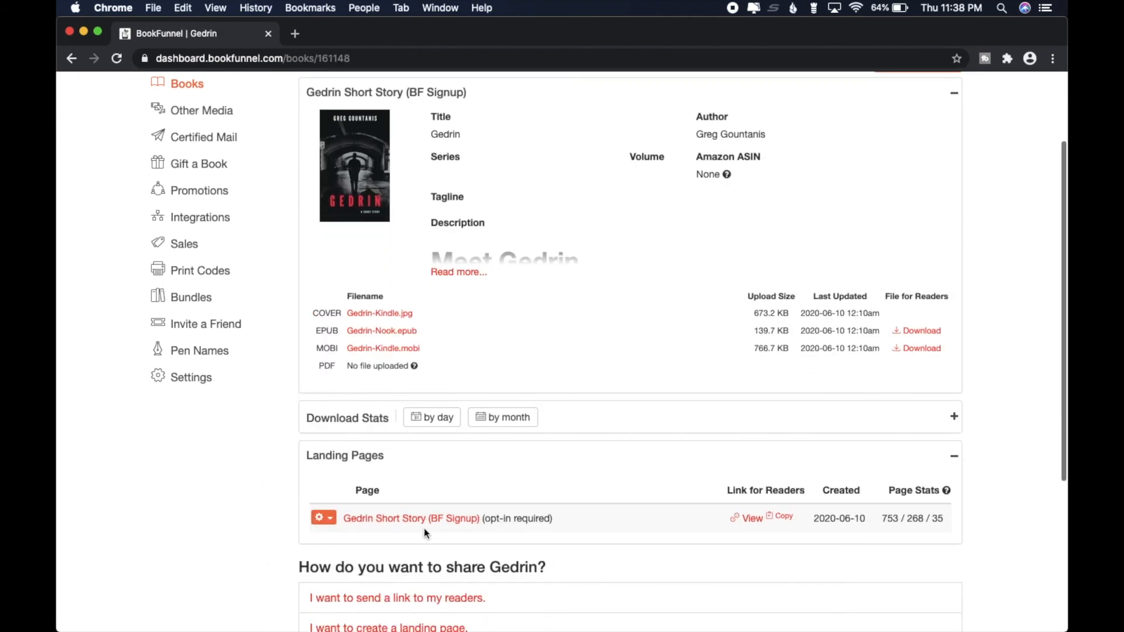
{"action": "left_click", "coordinate": [421, 516]}
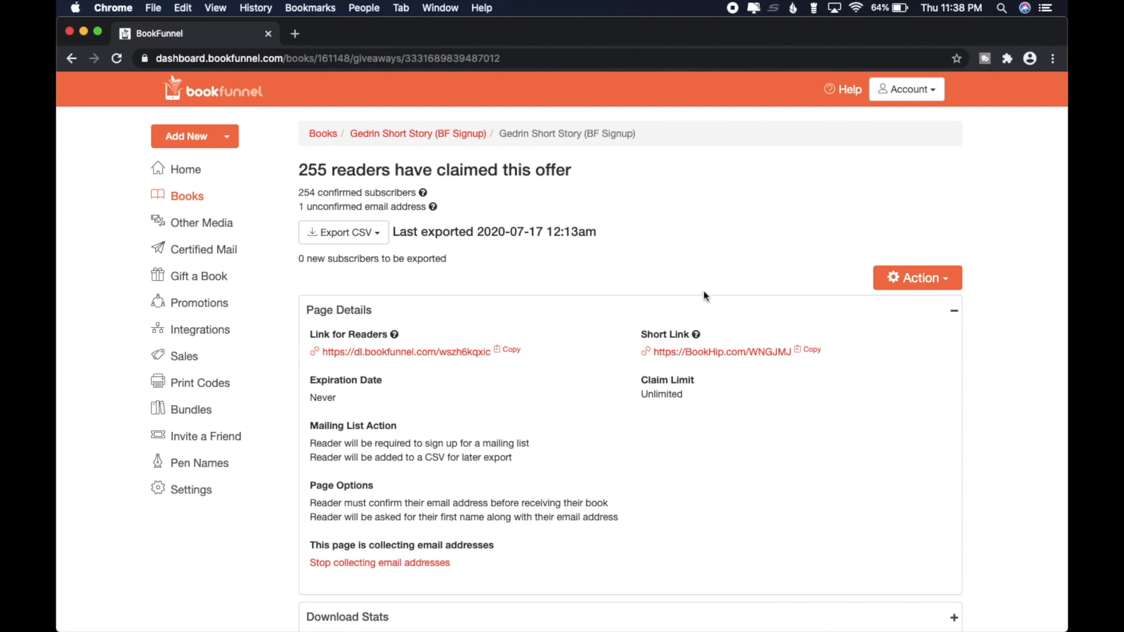
- View the live Gedrin signup page through its short link, look over its heading and text, and close it
{"action": "left_click", "coordinate": [715, 351]}
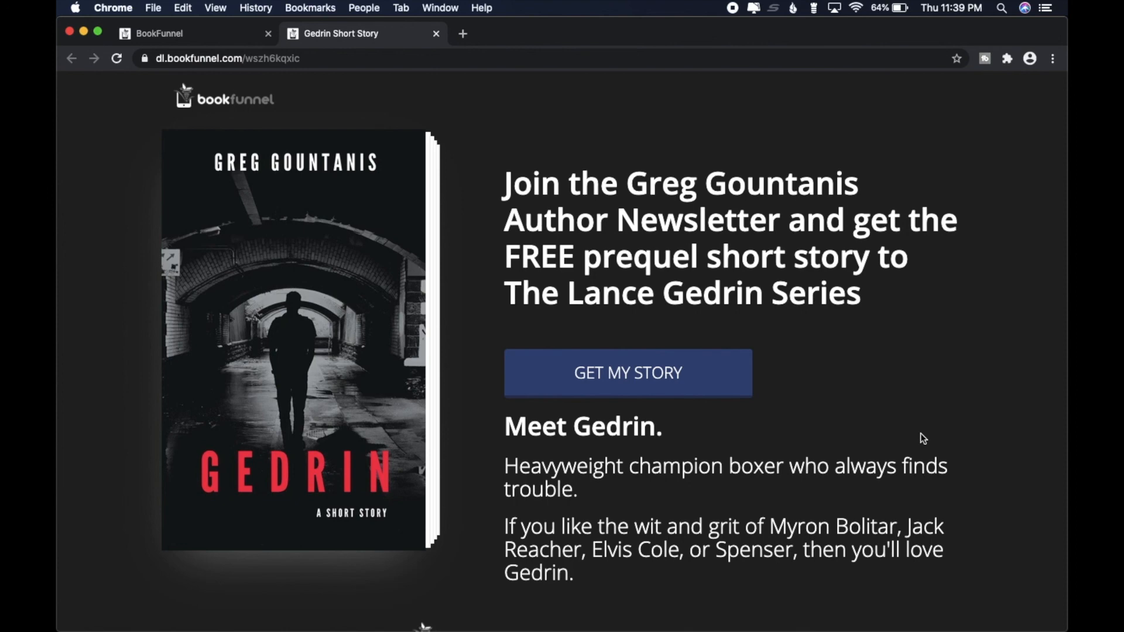
{"action": "scroll", "coordinate": [921, 434], "scroll_direction": "down", "scroll_amount": 2}
{"action": "left_click", "coordinate": [435, 34]}
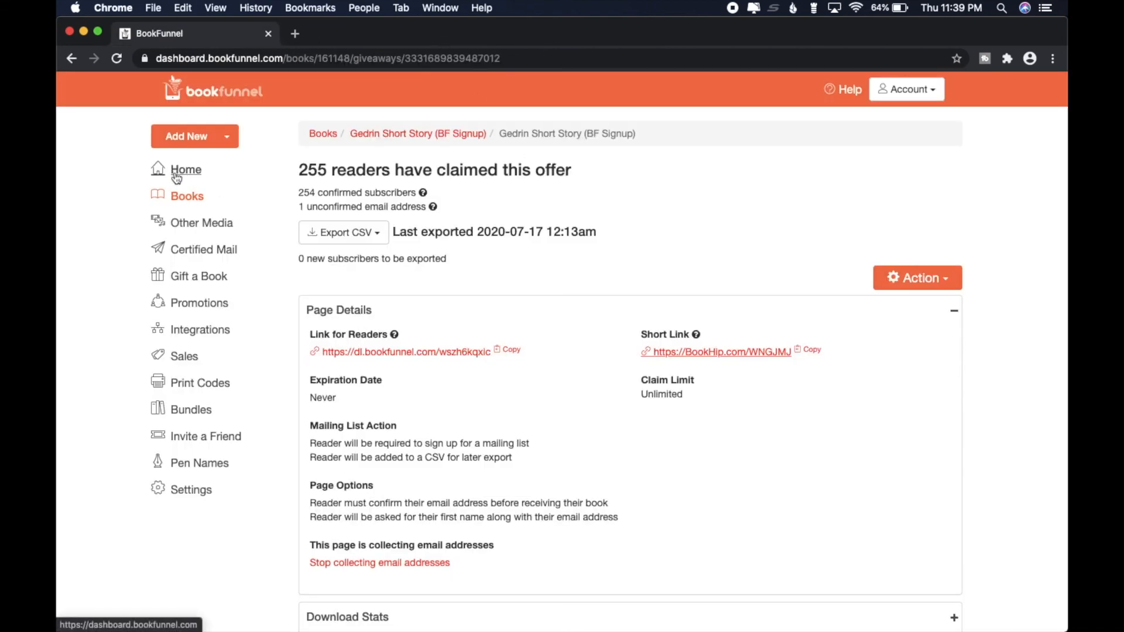
- Return to the book list and open Reader Magnet Short Story (BACK OF OUR BOOKS) to view its details
{"action": "left_click", "coordinate": [183, 198]}
{"action": "left_click", "coordinate": [400, 429]}
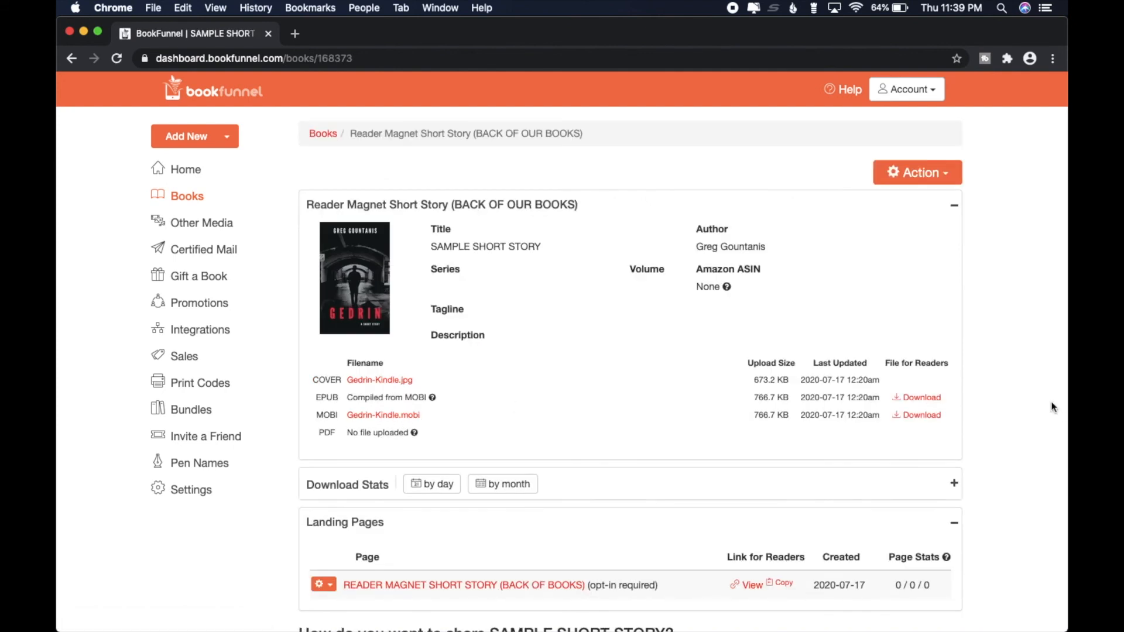